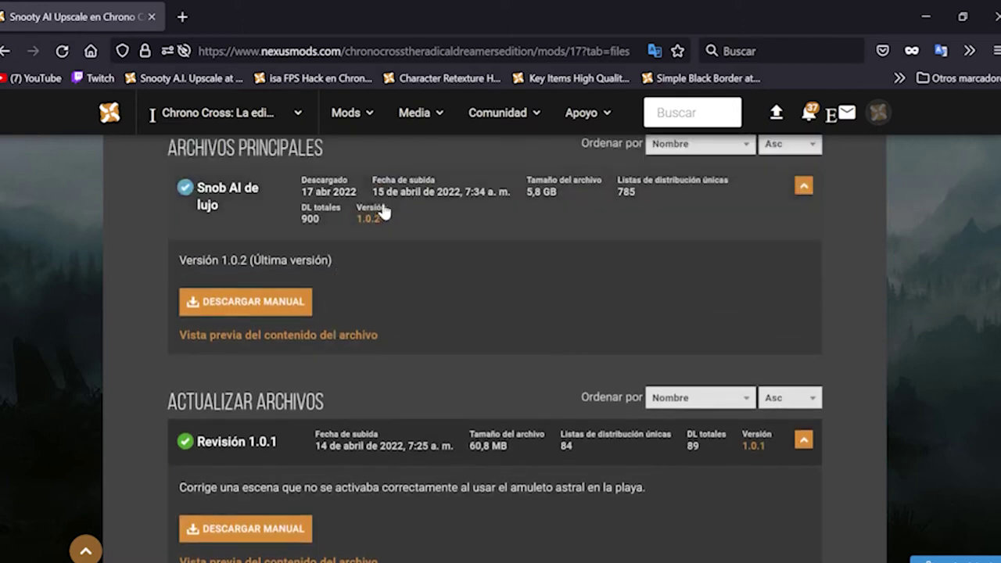
- Review the main, update and optional files offered for the Snooty AI Upscale mod, including revisions 1.0.1 and 1.0.2
scroll(422, 405, down, 3)
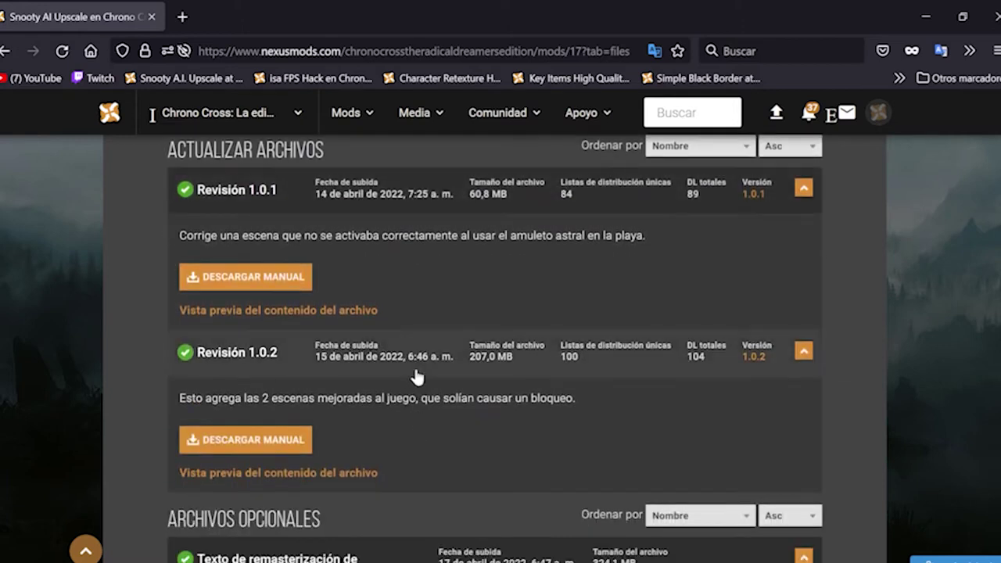
scroll(414, 376, up, 5)
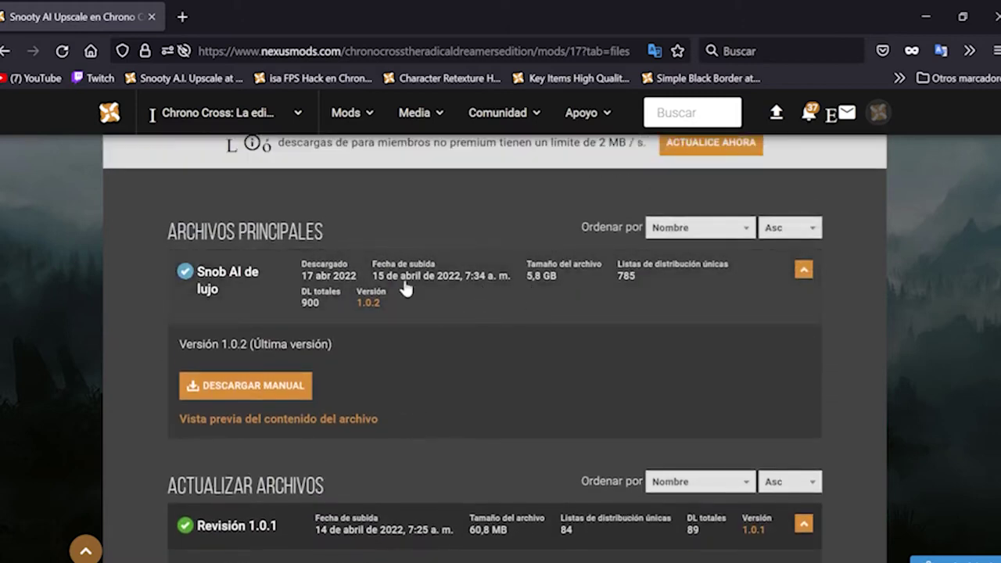
scroll(438, 368, down, 1)
scroll(440, 371, down, 3)
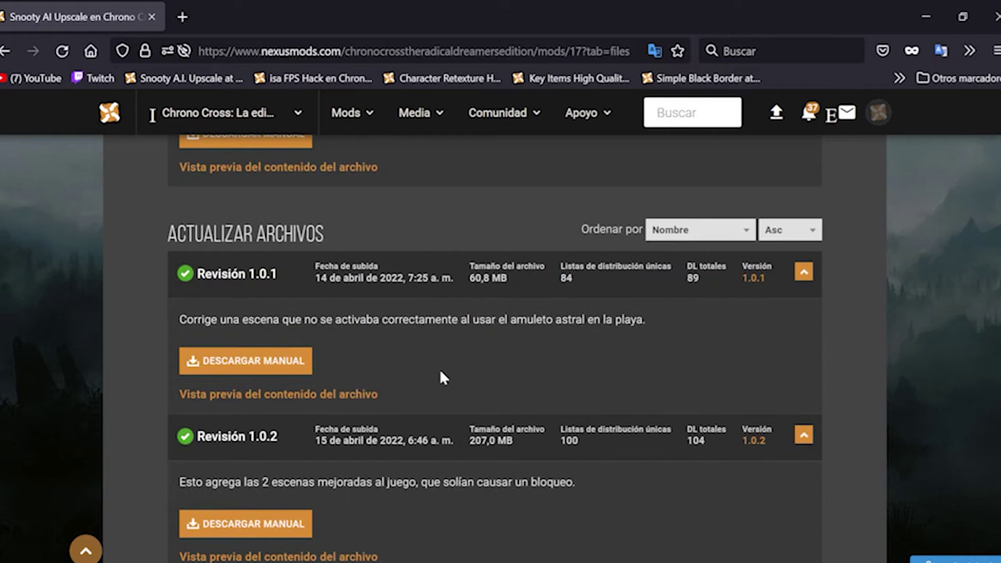
scroll(440, 377, down, 2)
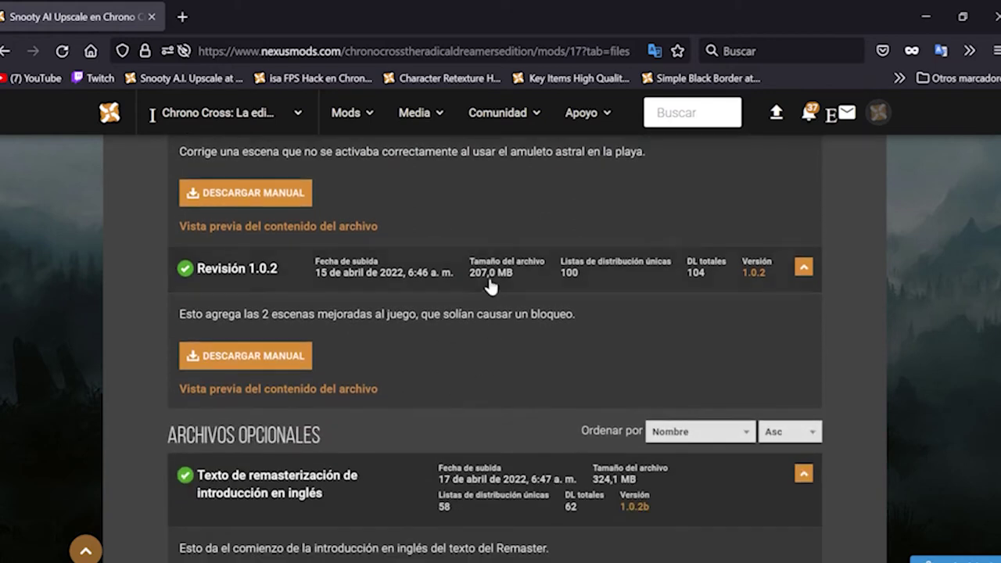
scroll(474, 295, down, 2)
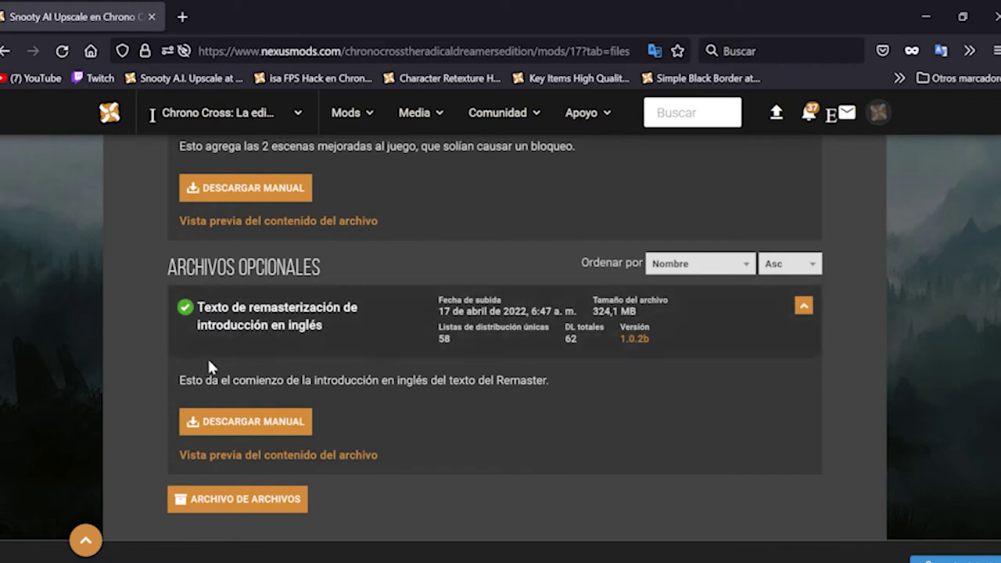
scroll(358, 368, up, 7)
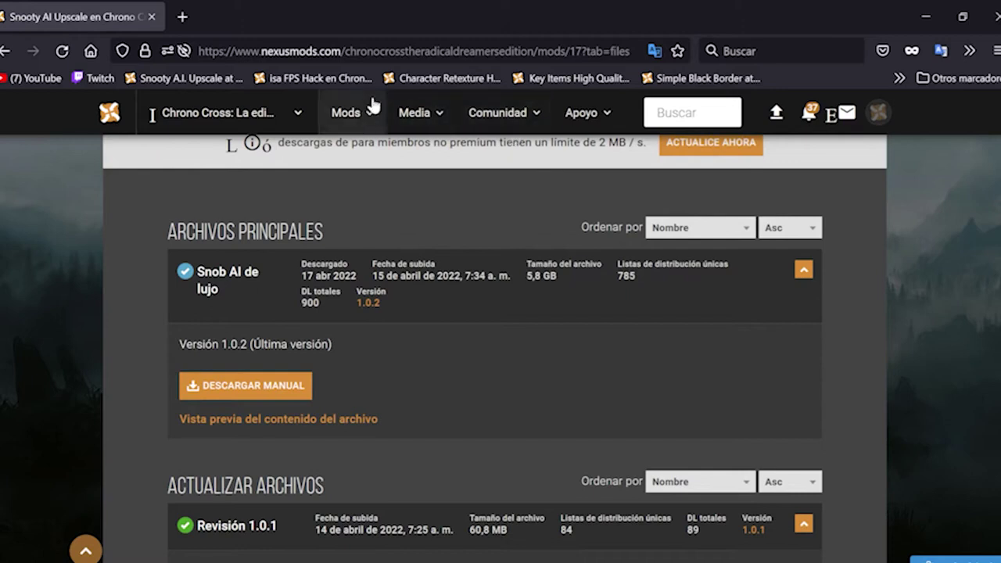
- Open the bookmarked isa FPS Hack mod page and translate it into Spanish
click(316, 79)
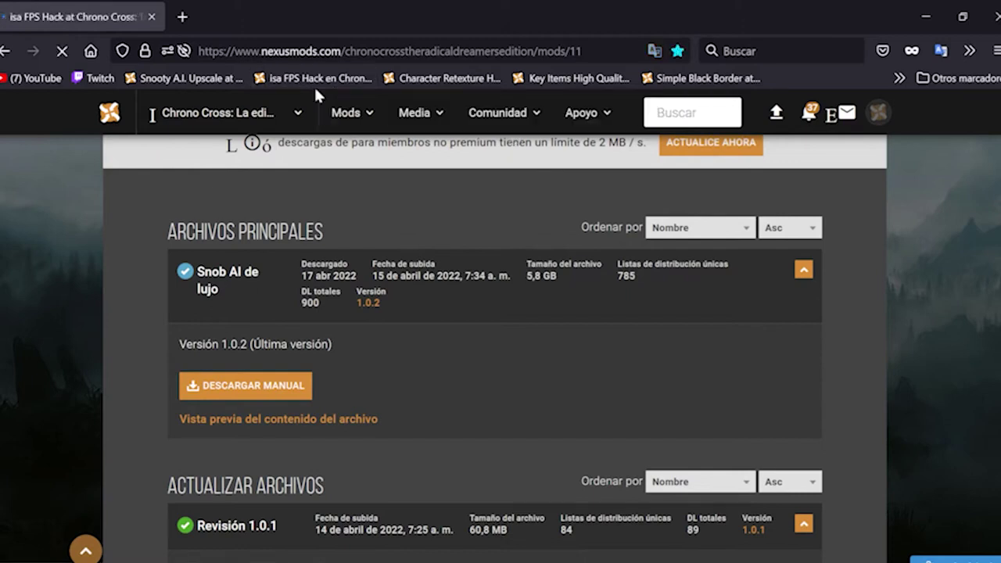
scroll(340, 348, down, 3)
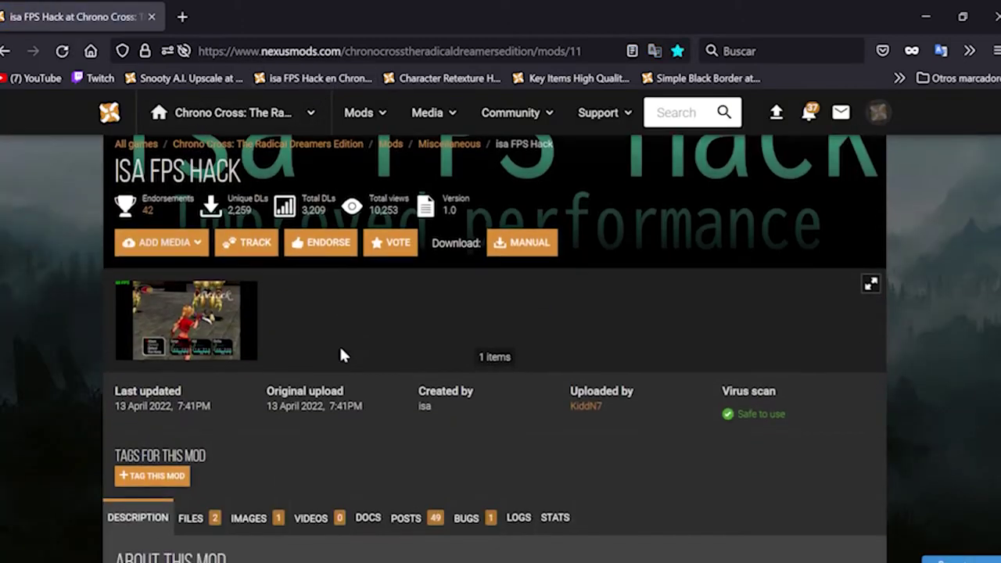
scroll(244, 406, down, 3)
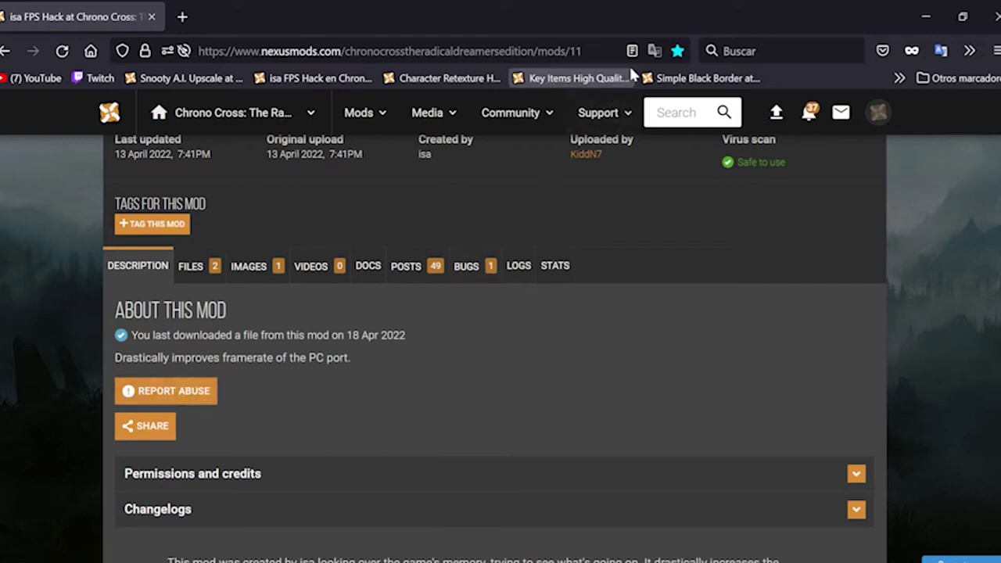
click(654, 50)
click(539, 136)
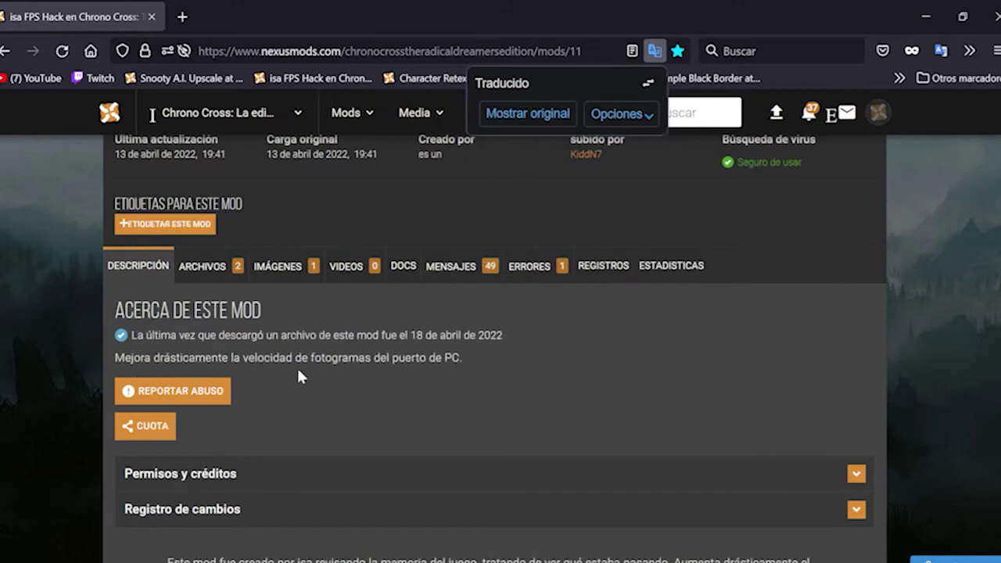
- Read the isa FPS Hack description, focusing on the two installation styles and the explanation of the performance change
scroll(335, 382, down, 2)
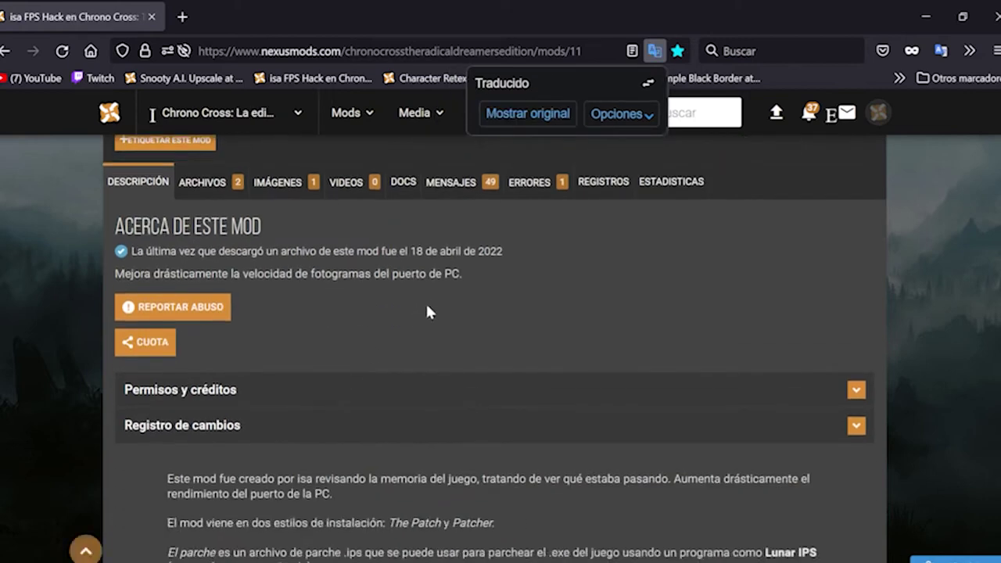
scroll(427, 303, down, 3)
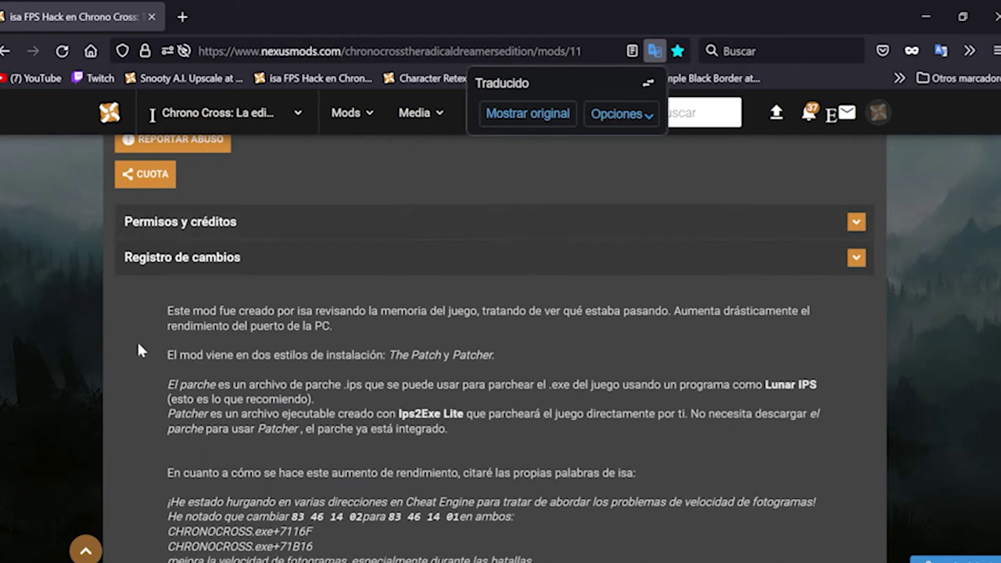
scroll(263, 371, down, 3)
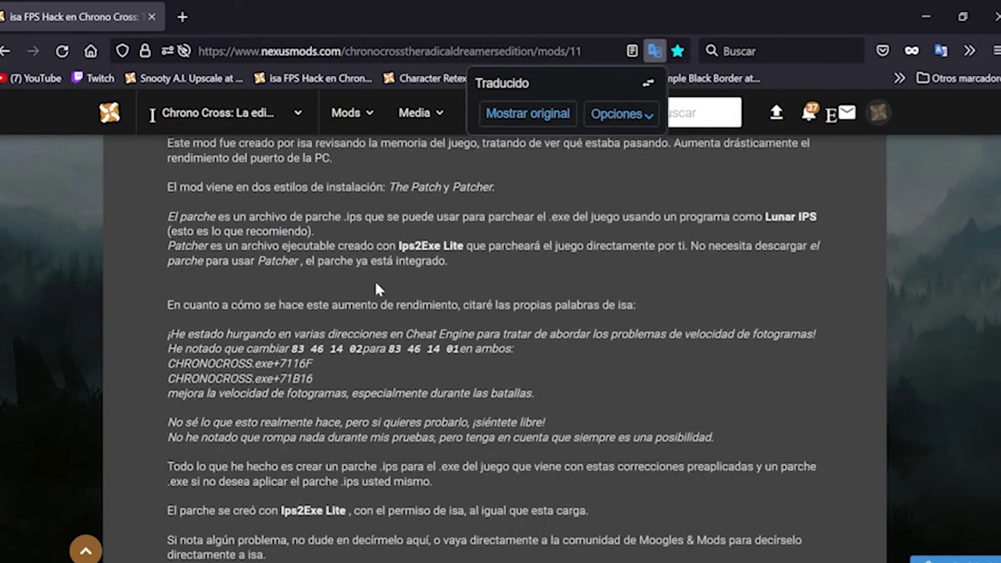
scroll(153, 115, up, 3)
scroll(466, 364, down, 5)
scroll(466, 366, up, 10)
scroll(465, 376, up, 3)
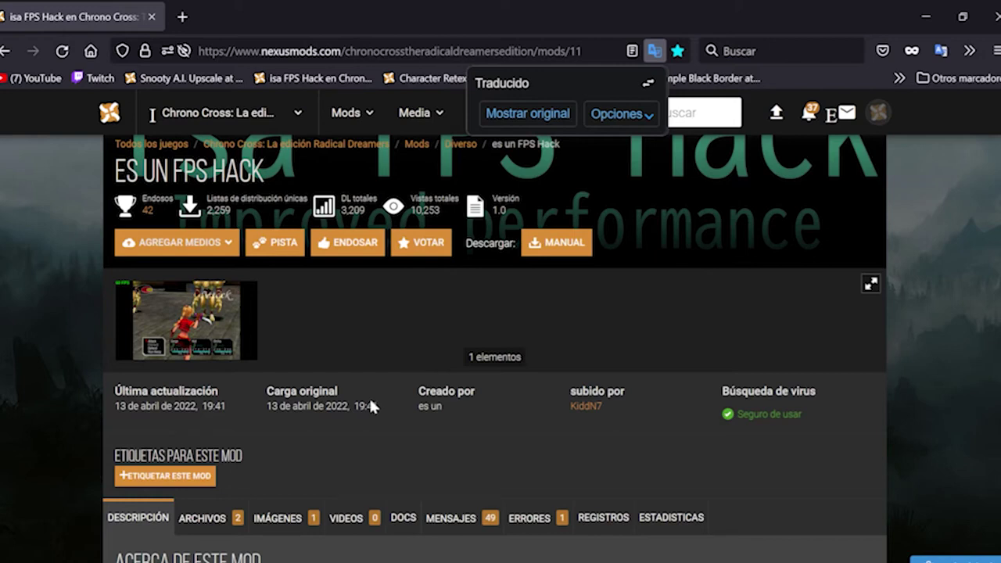
scroll(312, 472, down, 5)
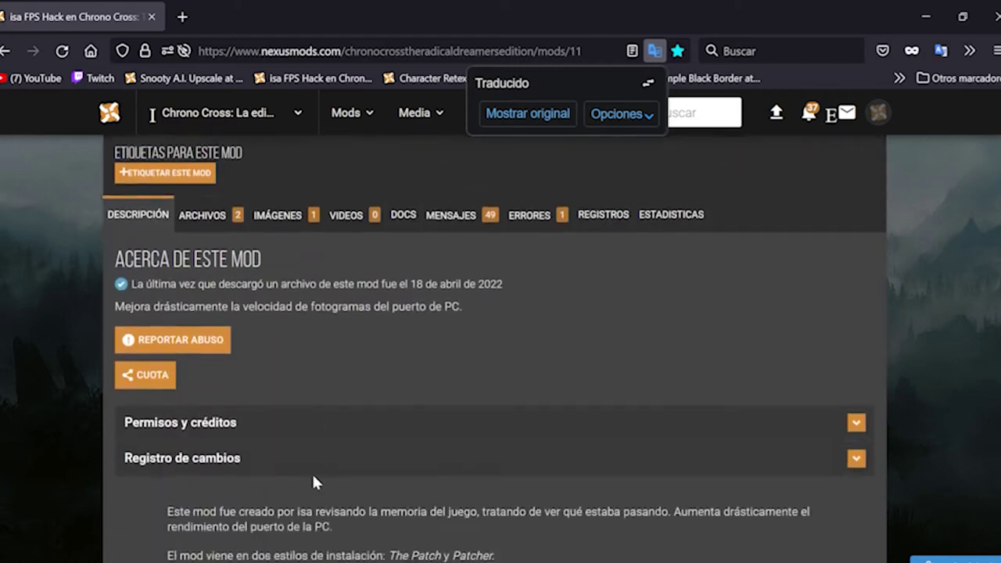
scroll(329, 454, down, 2)
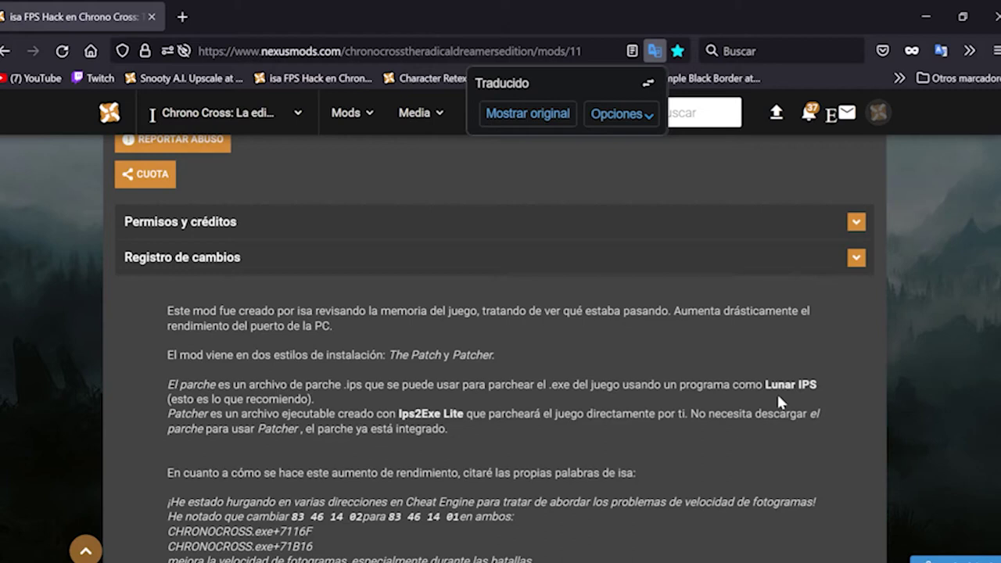
scroll(554, 411, down, 3)
- Open the isa FPS Hack file list and compare the main patch file with the optional Patcher
scroll(553, 411, up, 10)
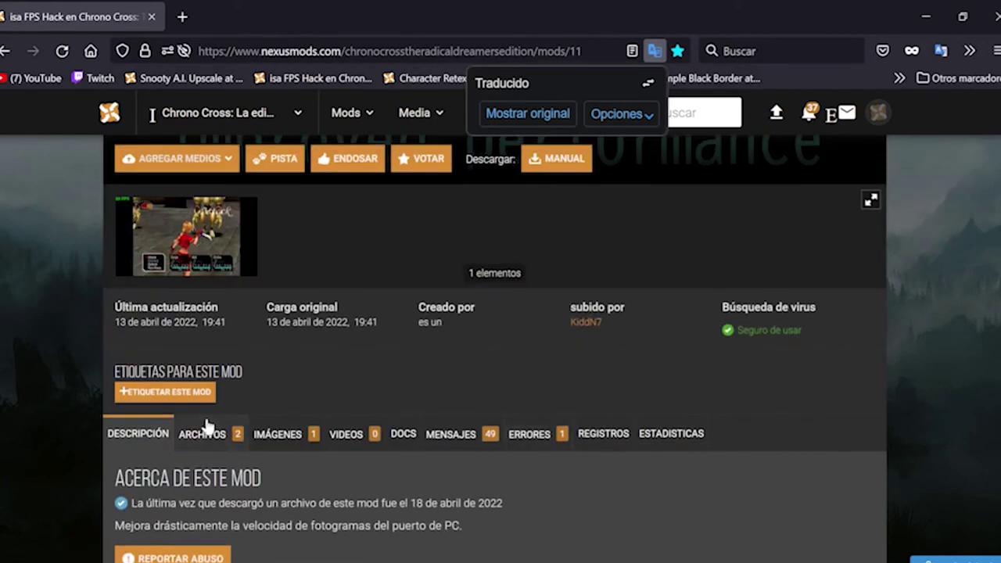
click(224, 446)
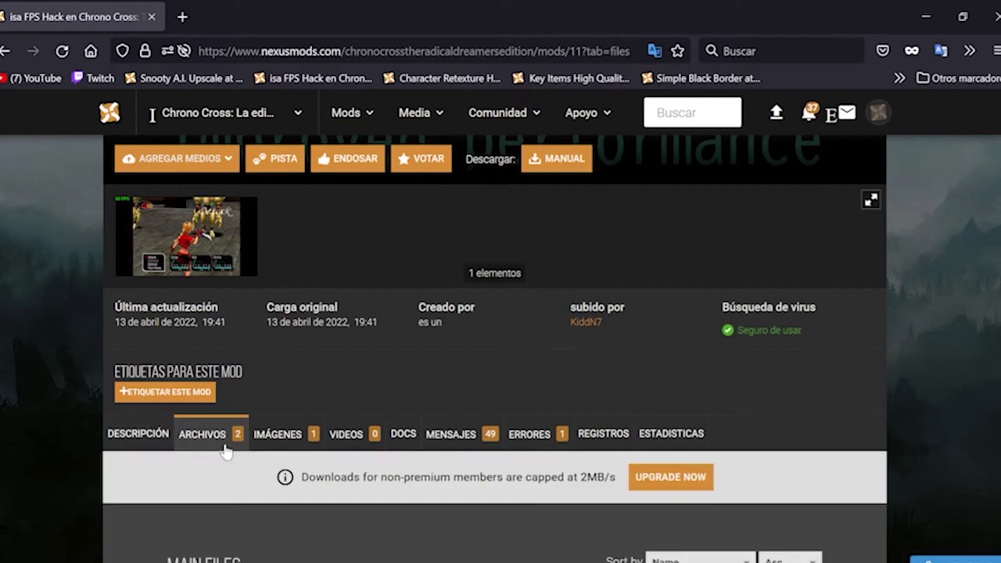
scroll(225, 451, down, 3)
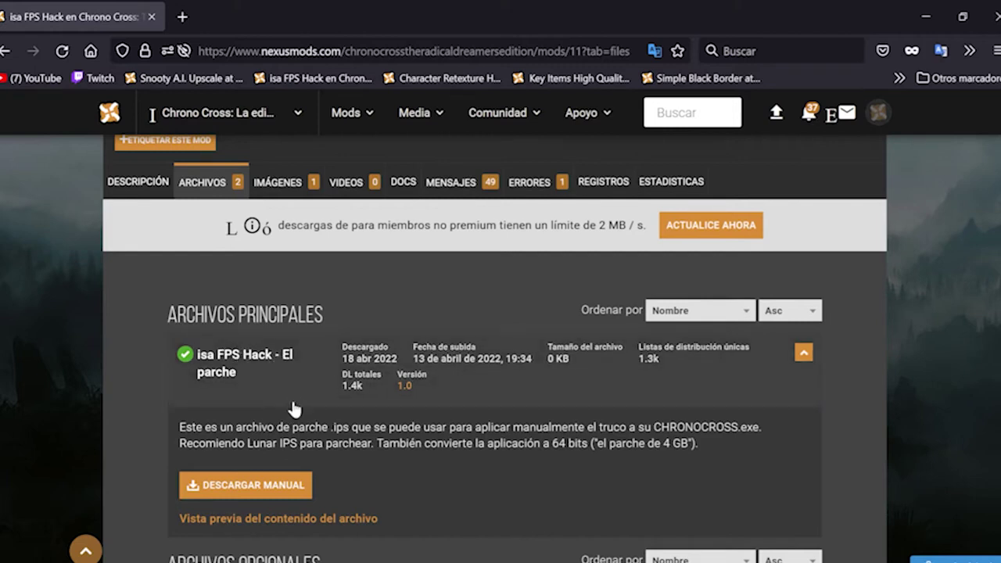
scroll(334, 413, down, 3)
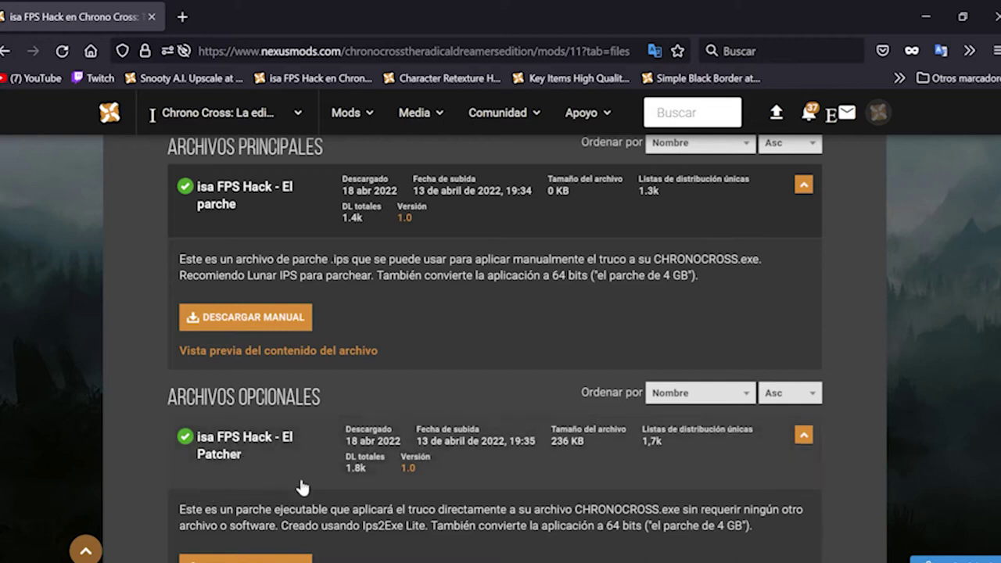
- Open the bookmarked Character Retexture HD mod page and view its first gallery image at full size
click(433, 80)
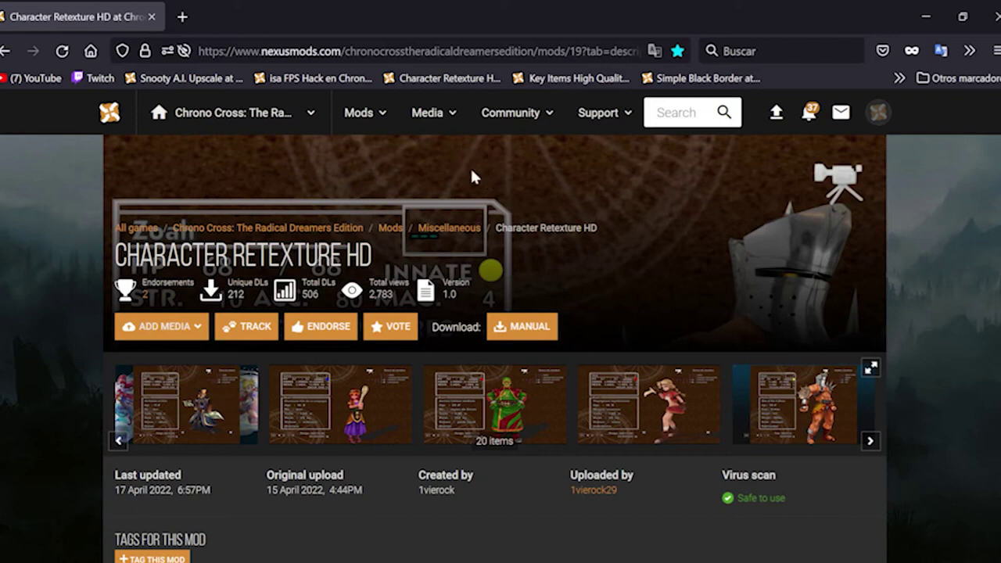
scroll(485, 192, down, 2)
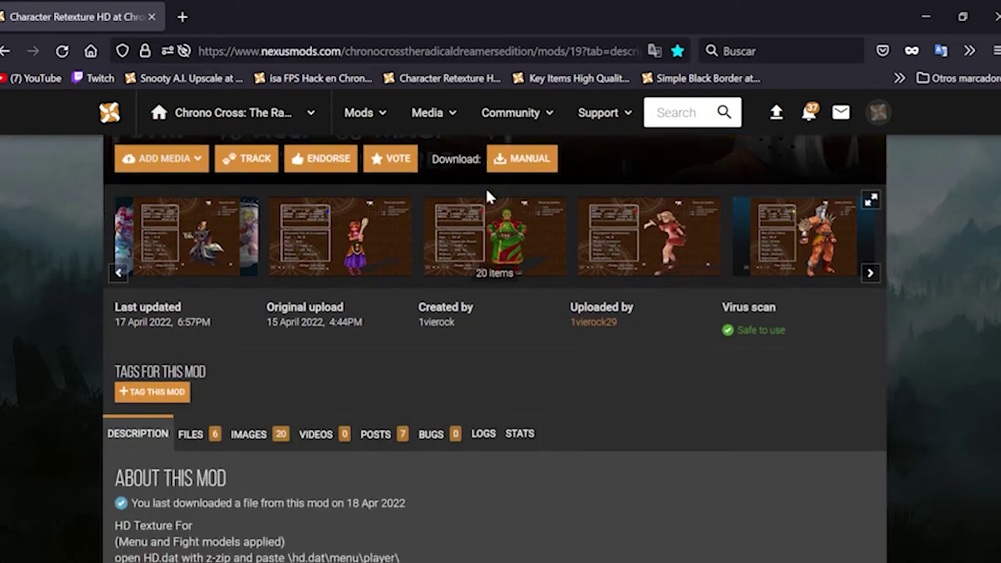
click(157, 242)
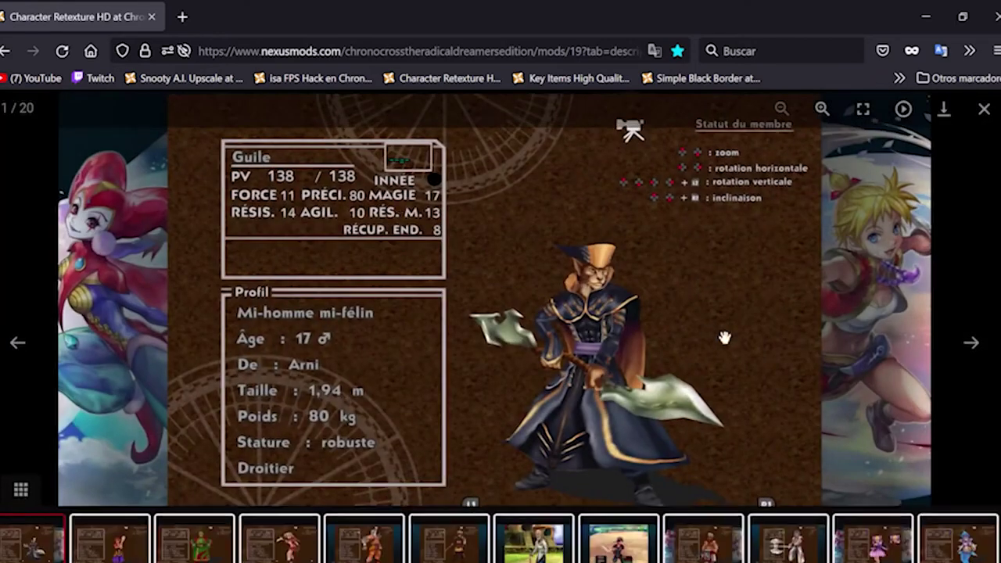
click(982, 110)
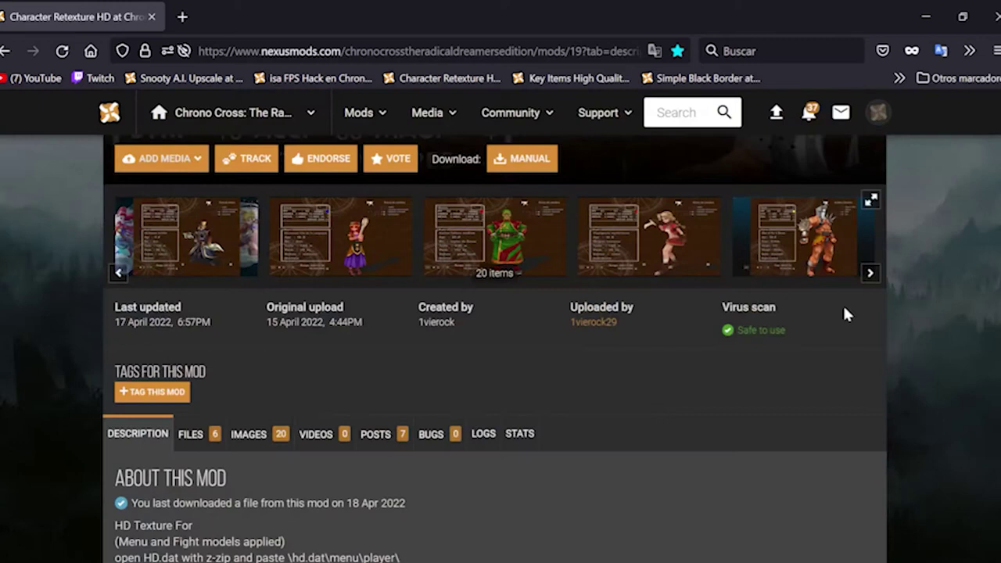
- Read the Character Retexture HD description and browse its gallery from the Guile image to the Kid image
scroll(837, 313, down, 5)
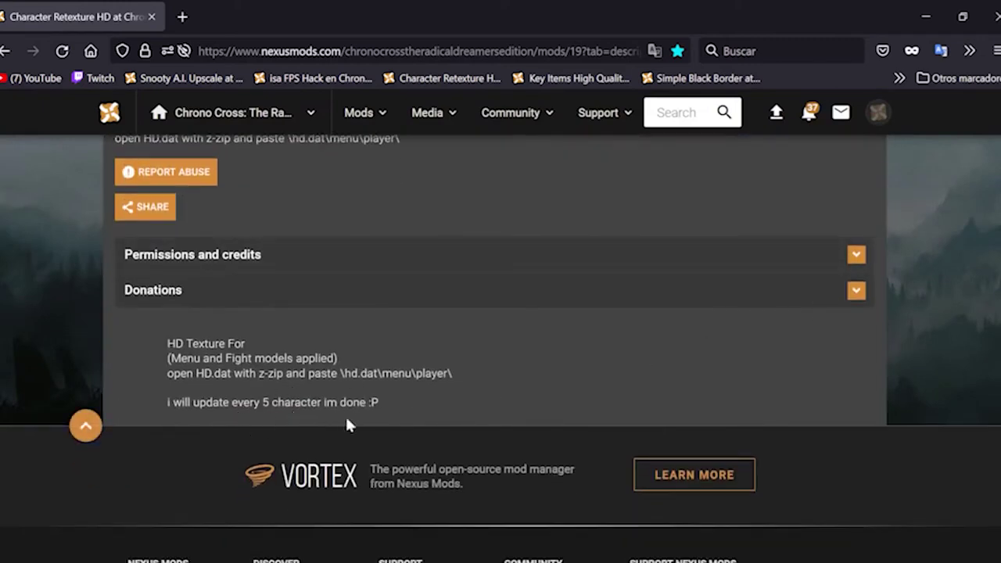
scroll(348, 429, up, 4)
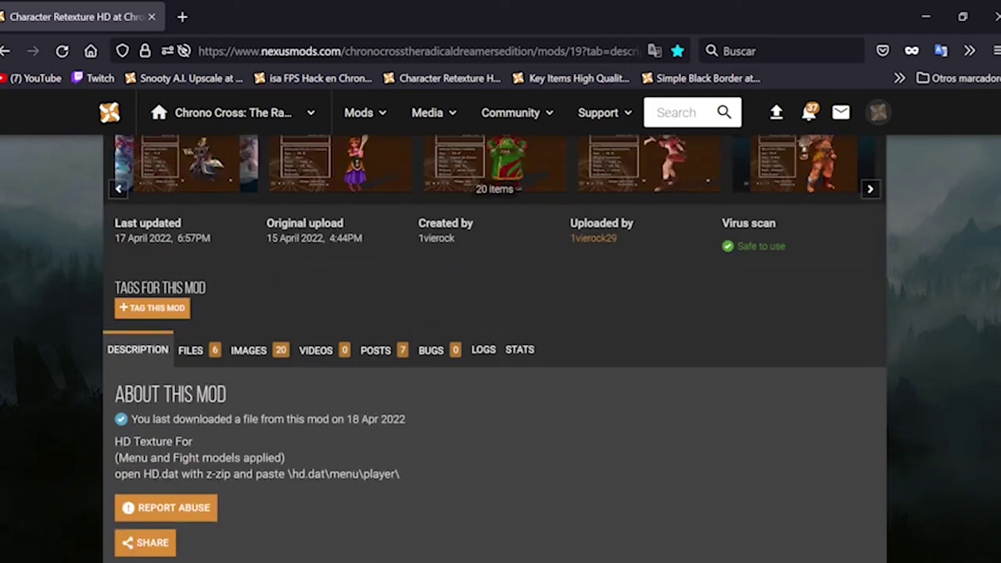
scroll(235, 345, up, 3)
click(220, 326)
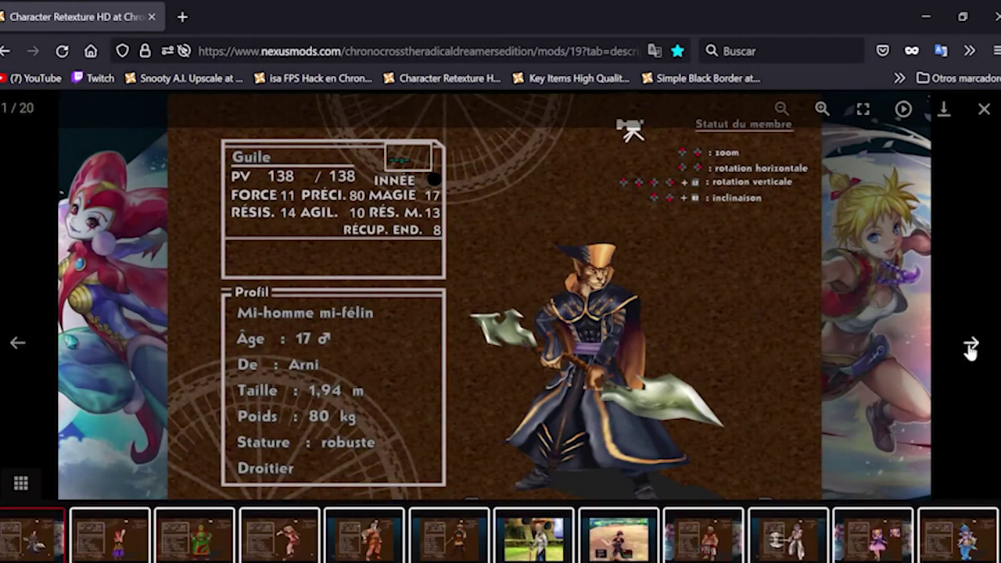
click(971, 346)
click(970, 346)
click(970, 346)
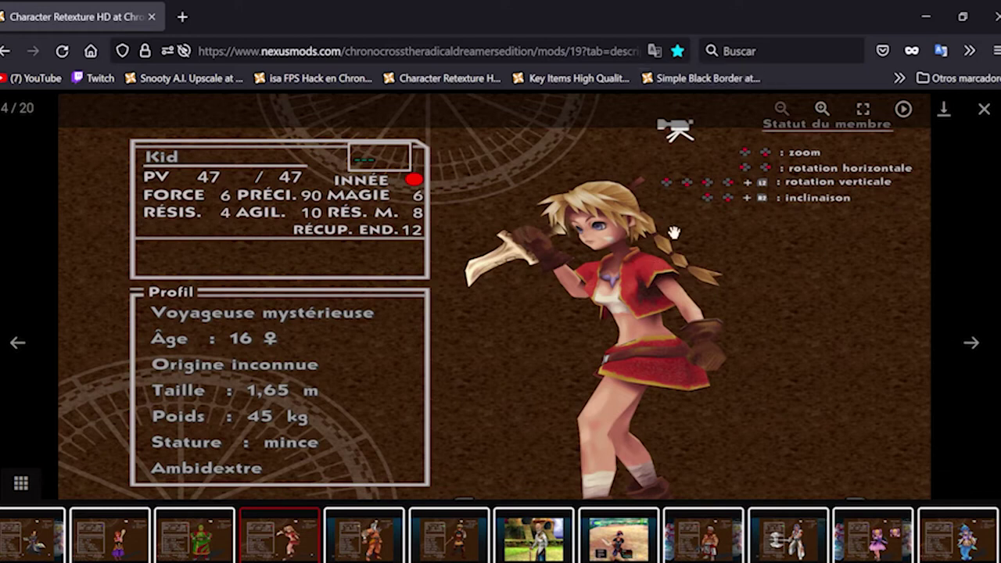
click(984, 110)
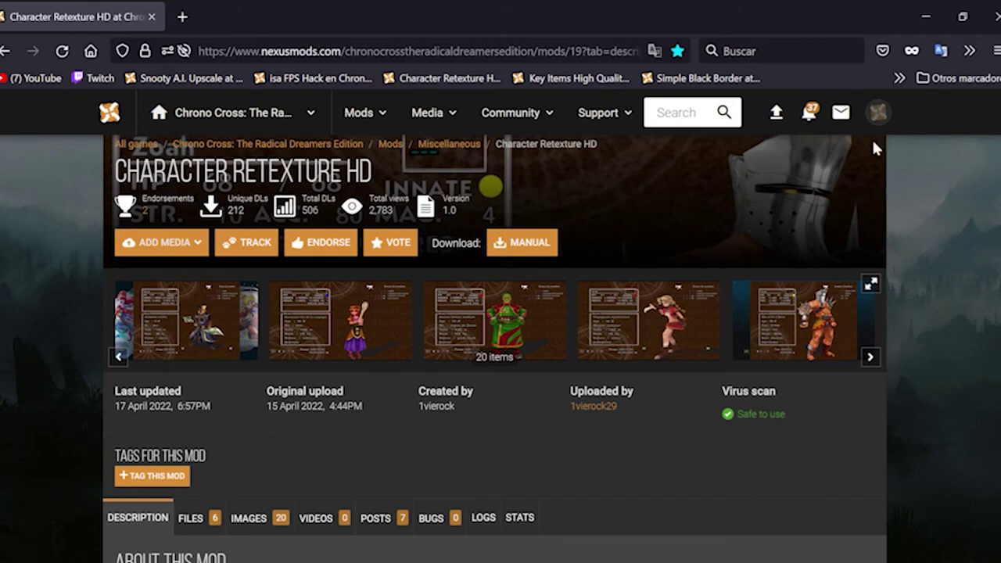
- Open the Character Retexture HD file list and examine the main files, including the pack of 20 characters
scroll(877, 149, down, 3)
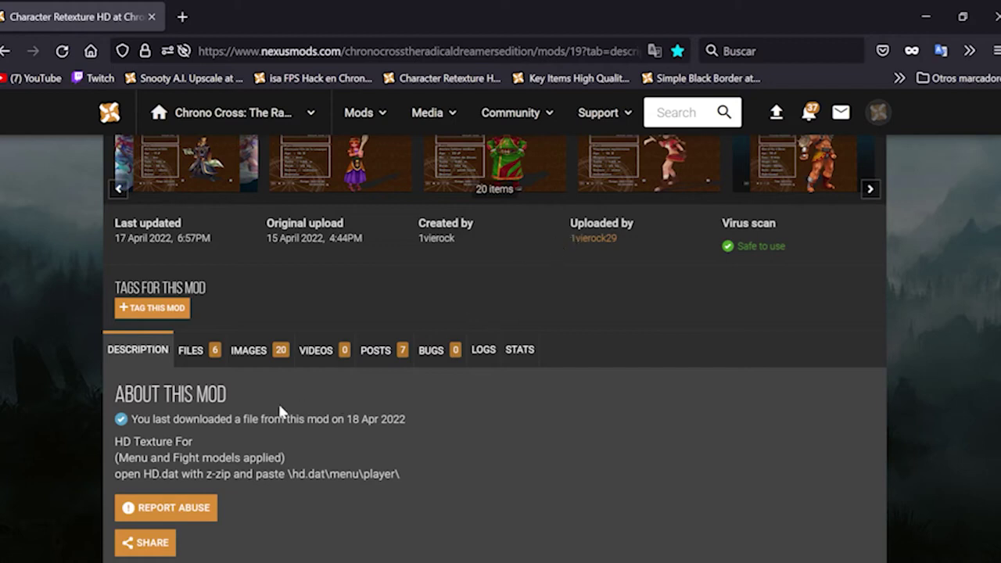
click(217, 349)
scroll(237, 348, down, 3)
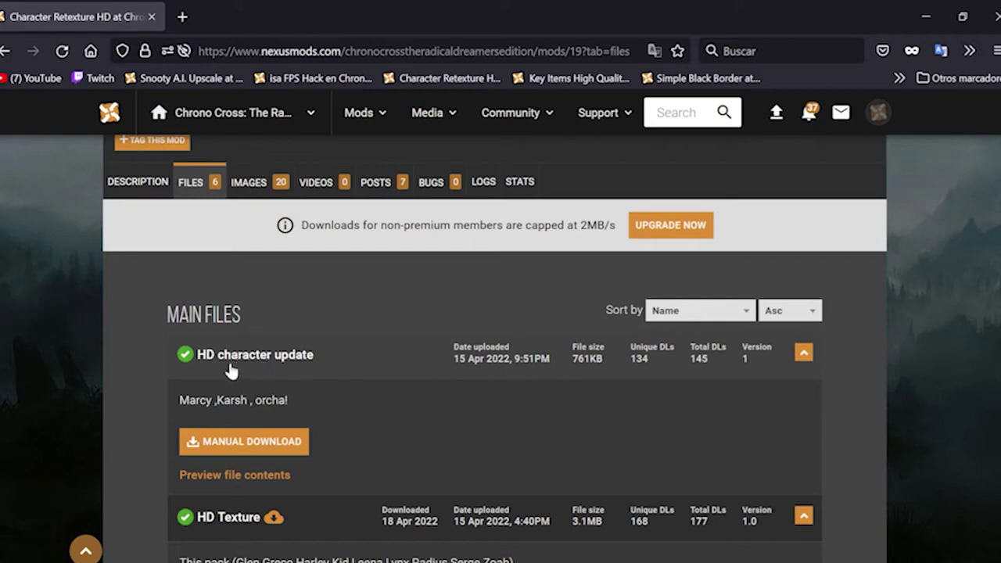
scroll(258, 422, down, 1)
scroll(278, 434, down, 1)
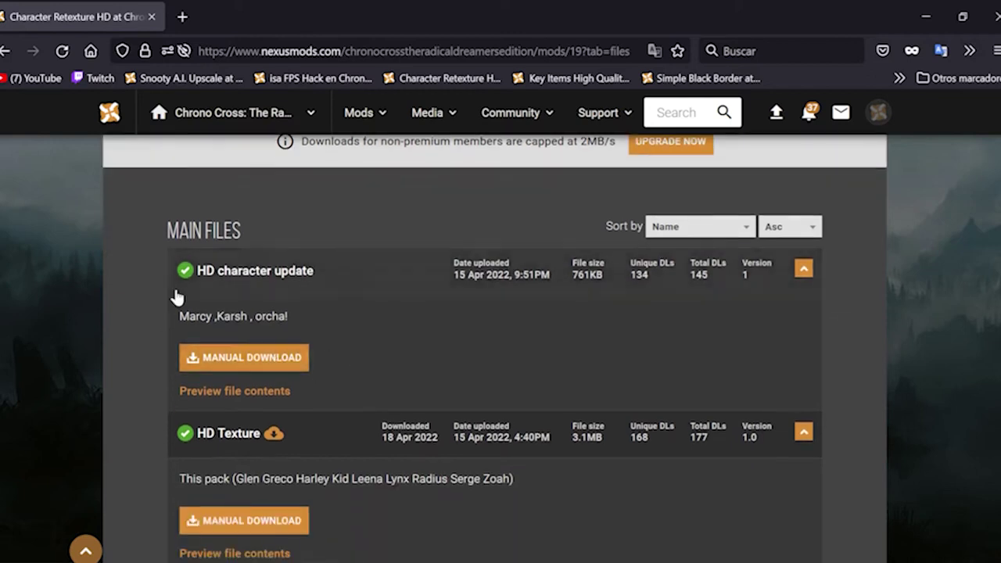
scroll(242, 313, down, 5)
scroll(402, 447, down, 4)
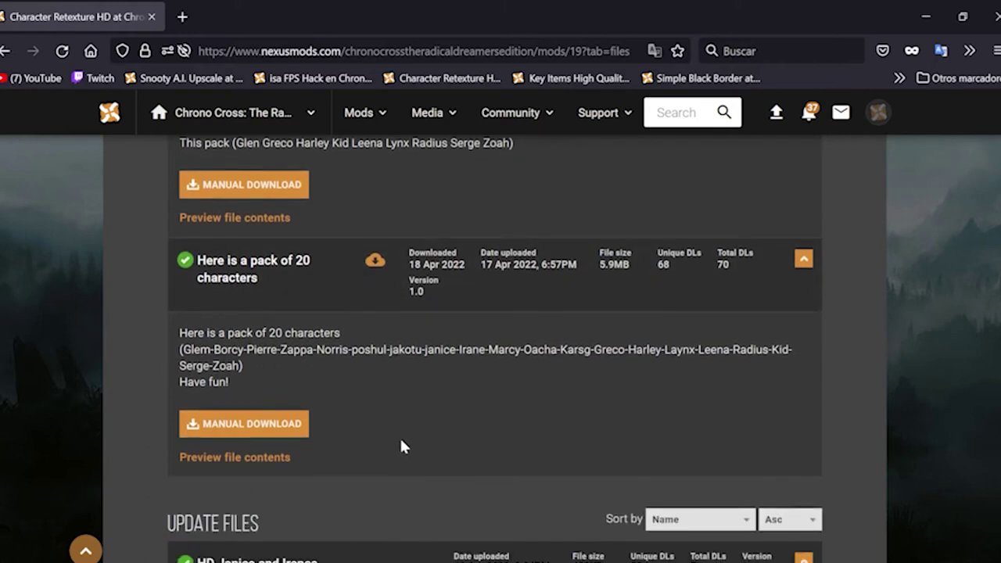
scroll(266, 450, up, 4)
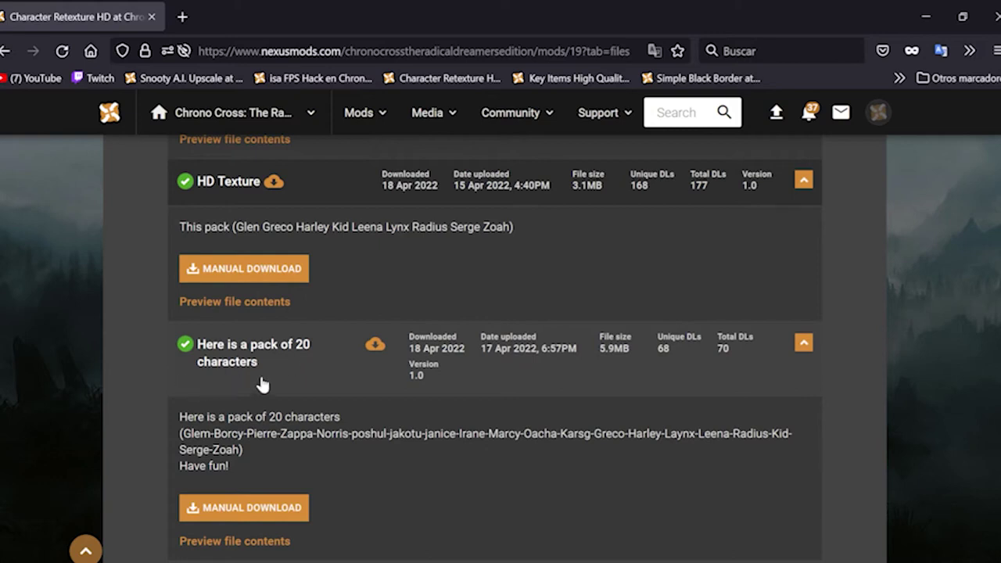
scroll(266, 383, down, 3)
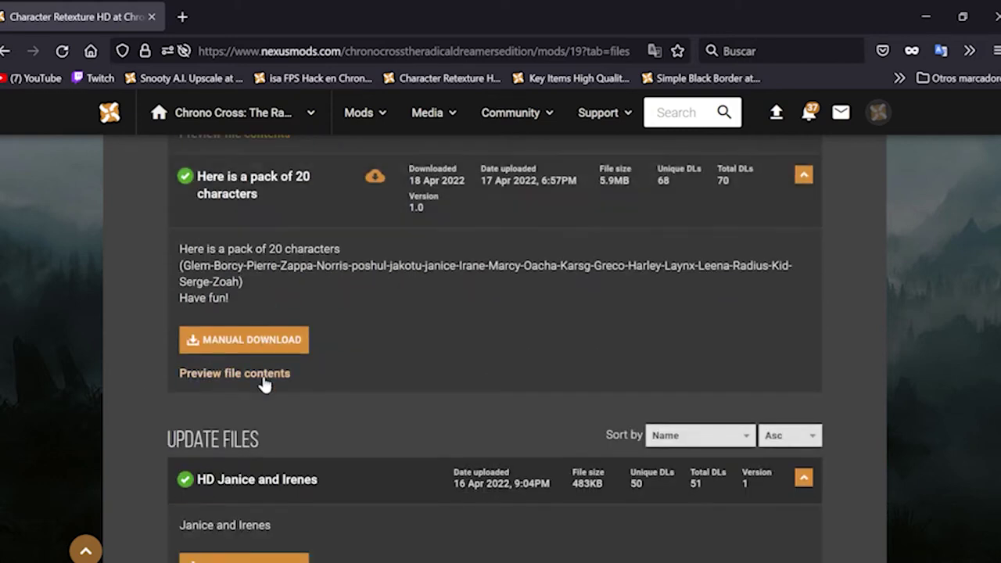
- Compare the update files for individual characters with the main pack of 20 characters in the Character Retexture HD file list
scroll(352, 297, down, 2)
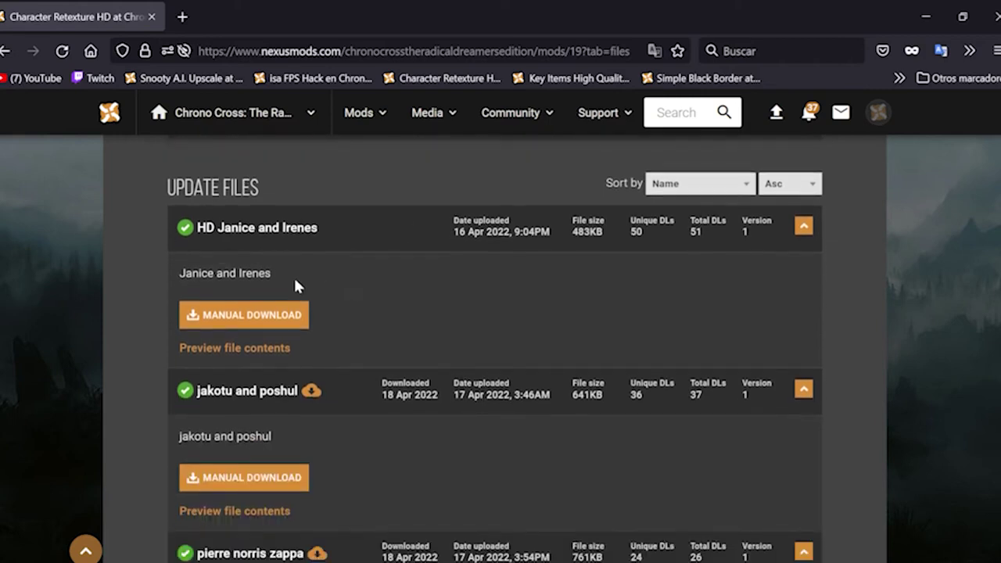
scroll(360, 195, down, 1)
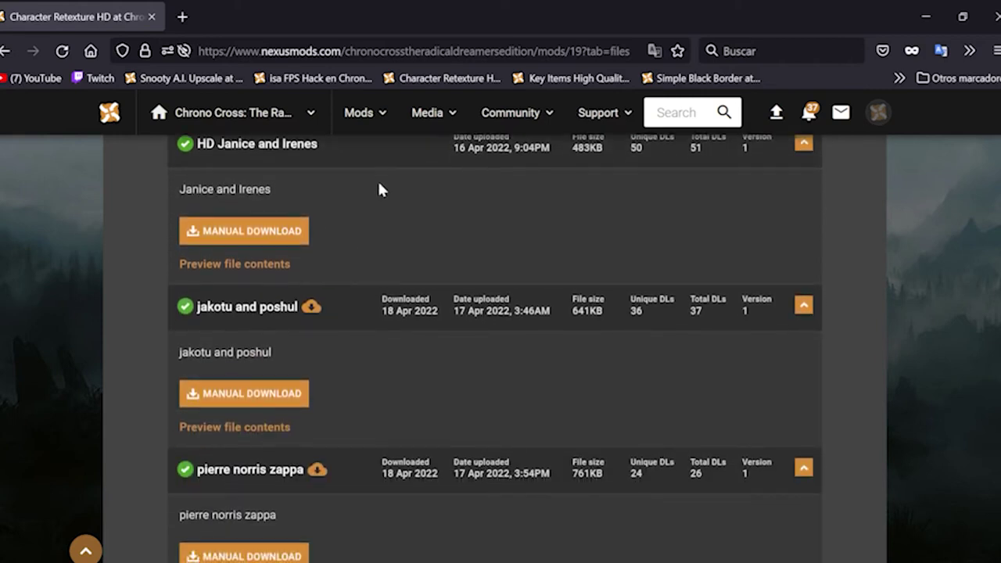
scroll(374, 200, up, 1)
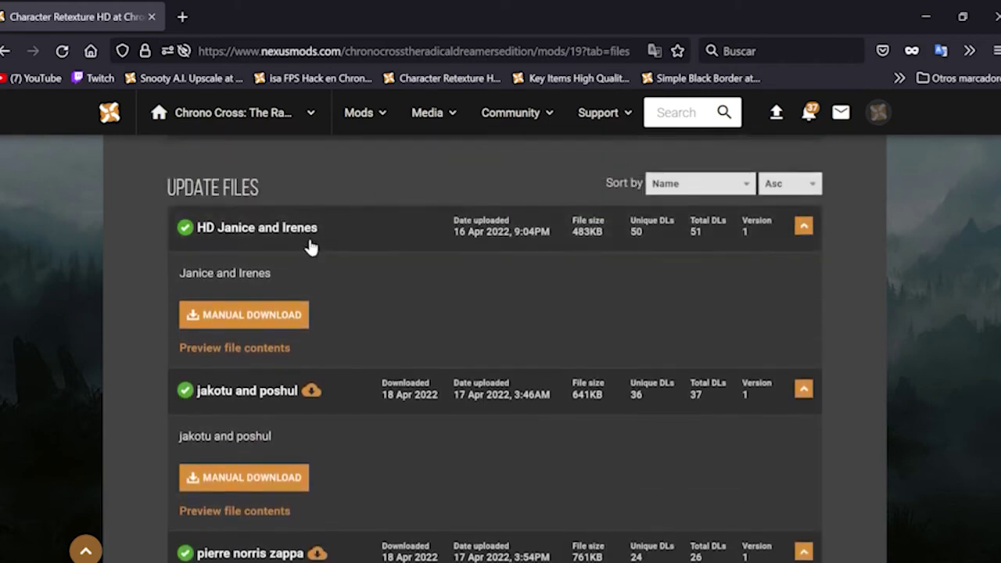
scroll(346, 298, down, 4)
scroll(349, 312, up, 5)
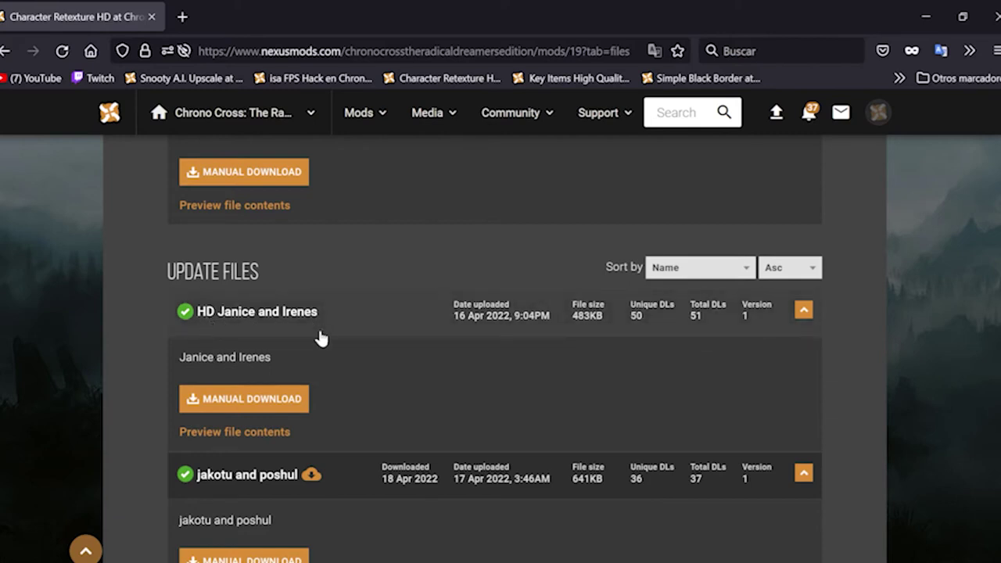
scroll(321, 338, up, 1)
scroll(320, 335, up, 1)
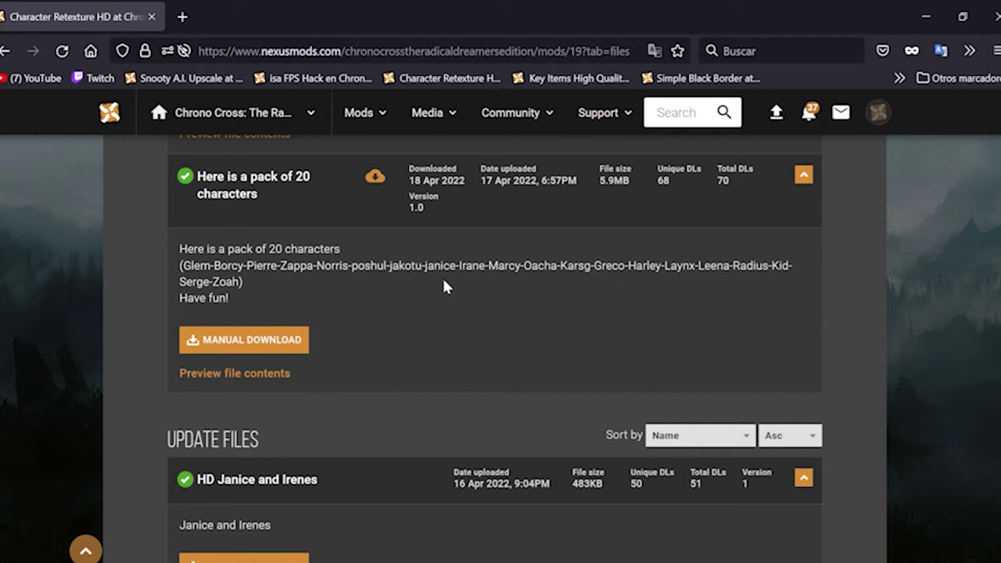
scroll(438, 286, down, 7)
scroll(413, 391, up, 5)
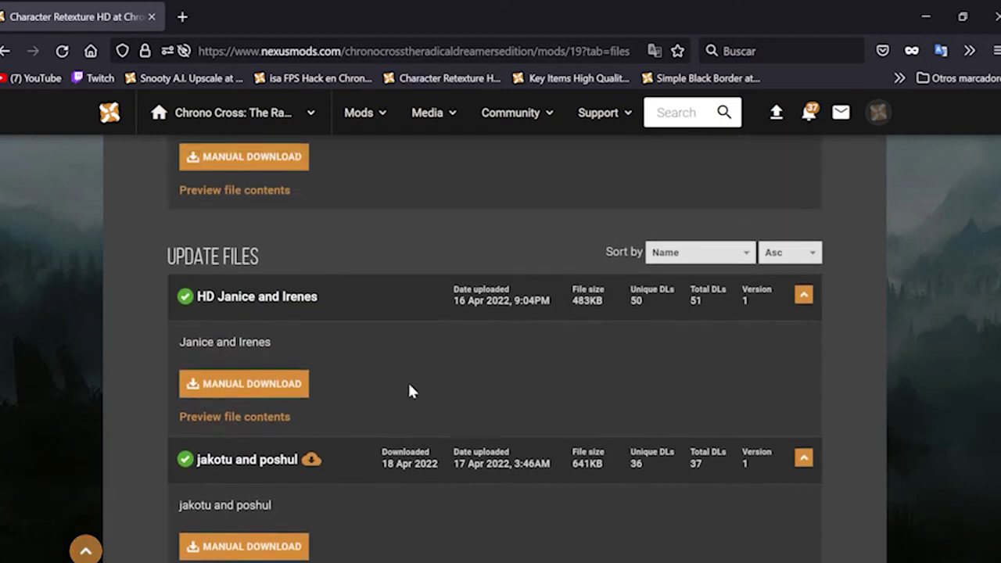
scroll(412, 392, up, 3)
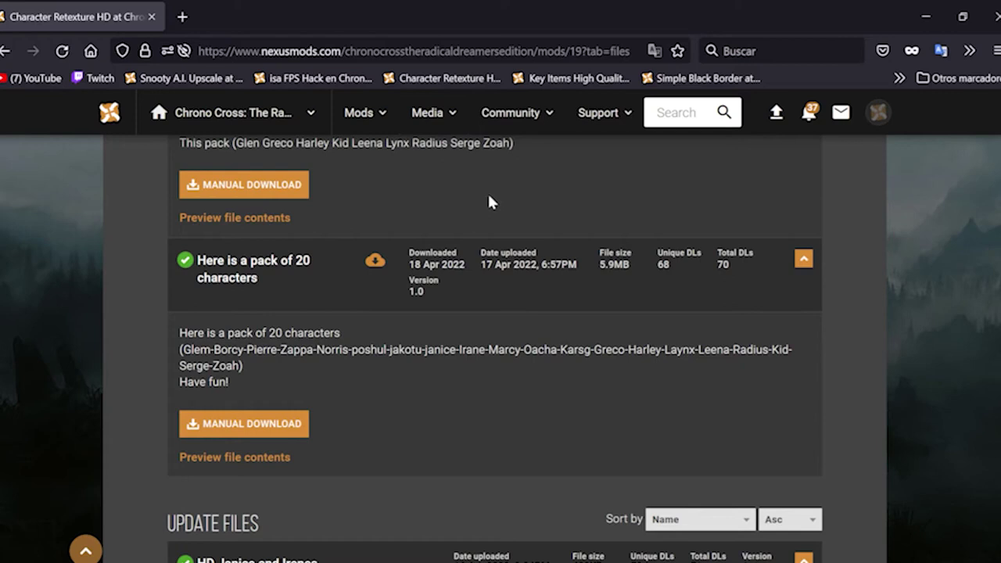
- Open the bookmarked Key Items High Quality mod page and browse its gallery from the first image to the Beeba Flute image
click(596, 79)
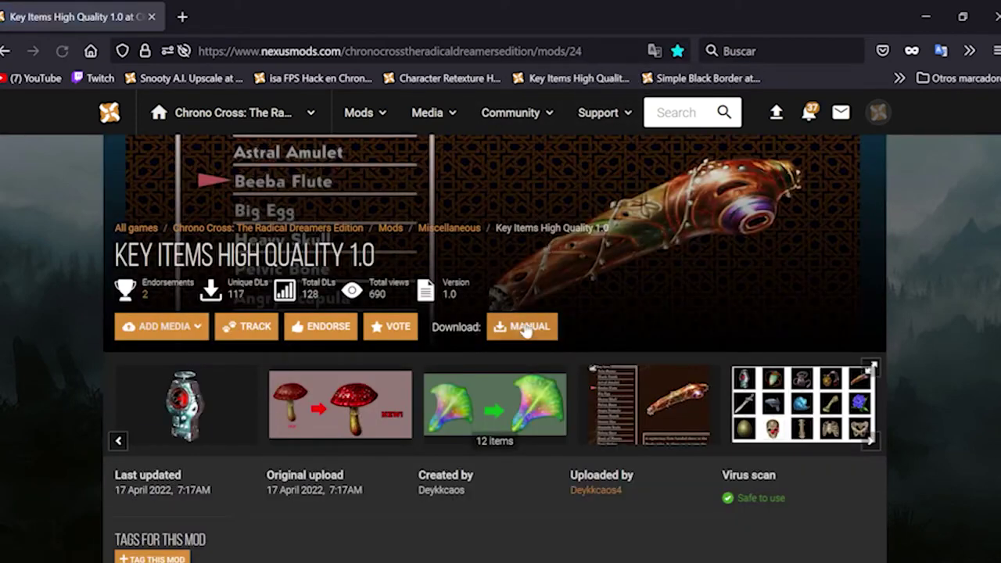
click(191, 423)
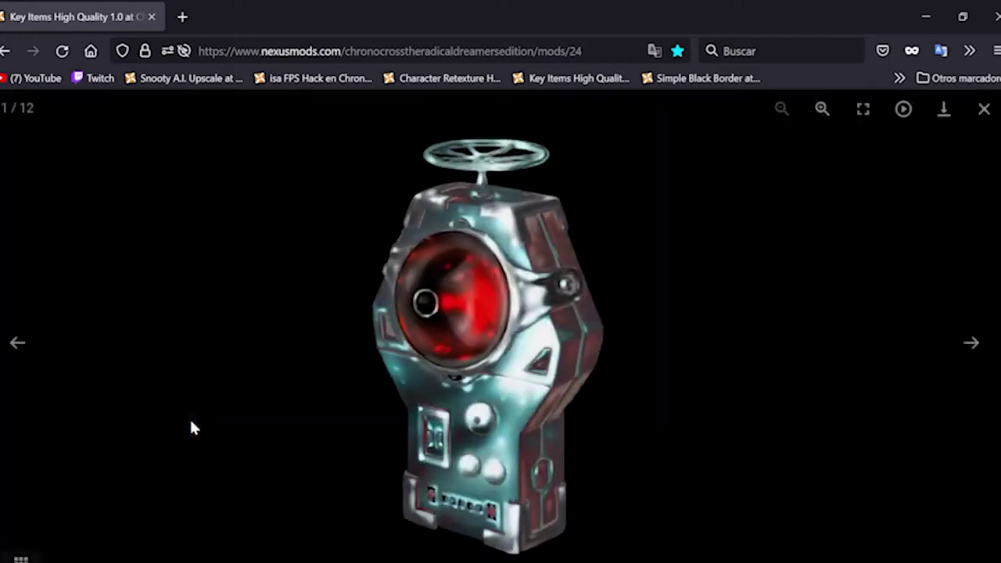
click(970, 345)
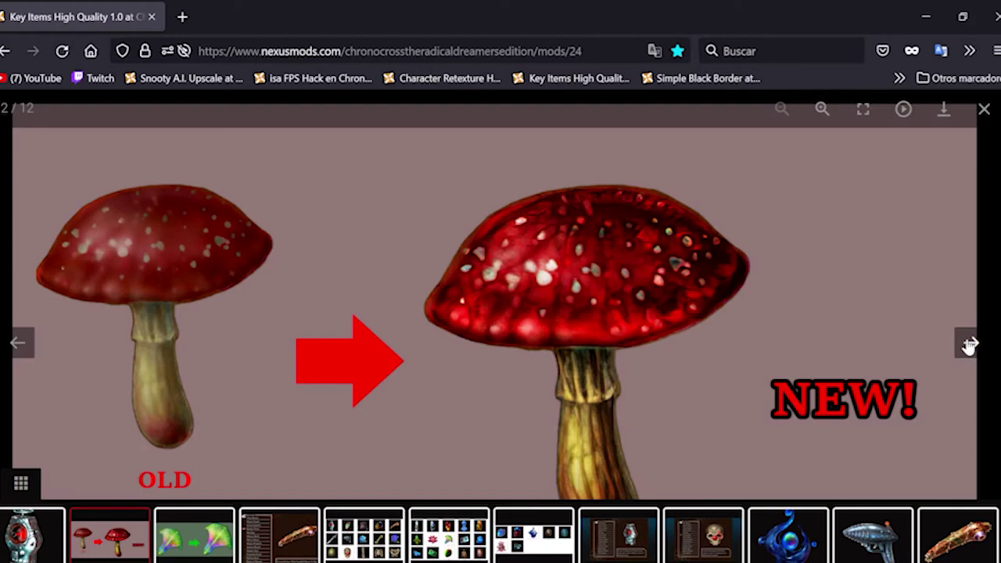
click(970, 345)
click(969, 347)
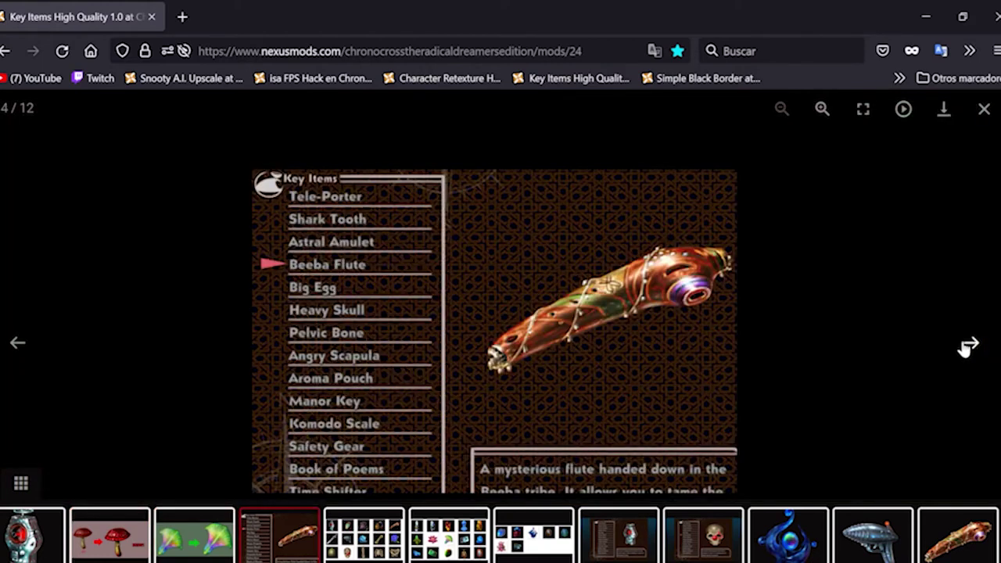
- View the fifth and sixth Key Items gallery images, showing grids of item artwork, and close the image viewer
click(970, 347)
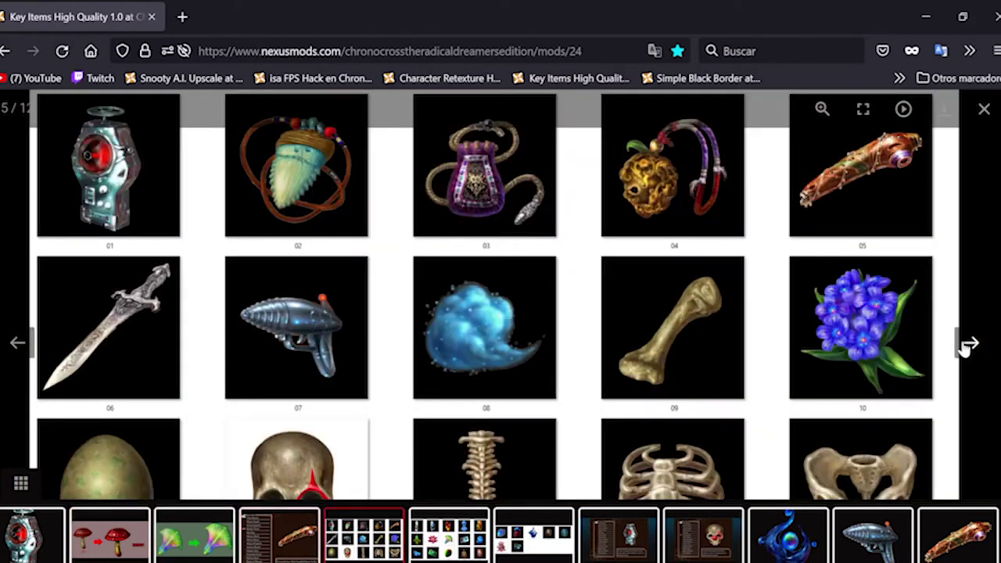
click(970, 347)
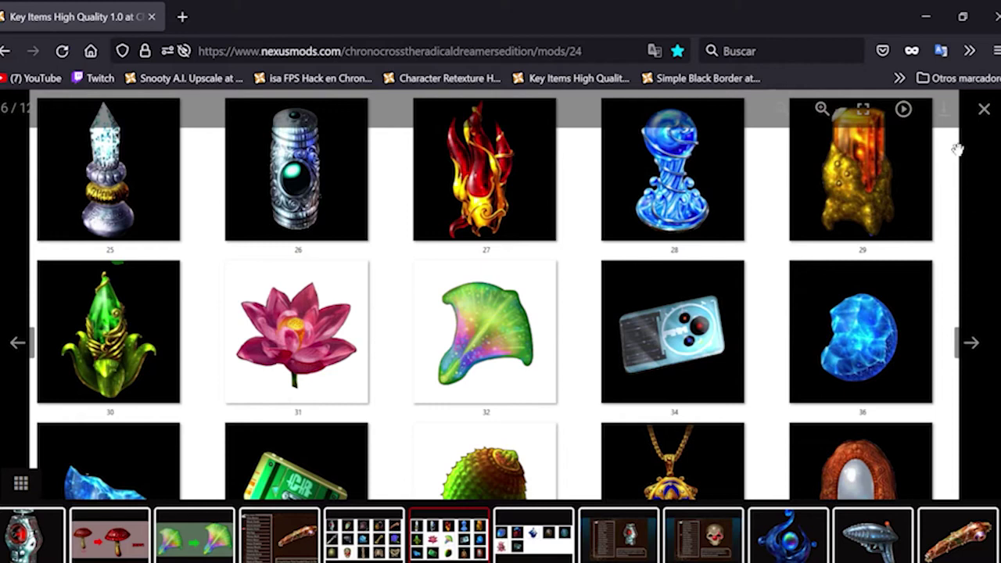
click(982, 79)
click(984, 78)
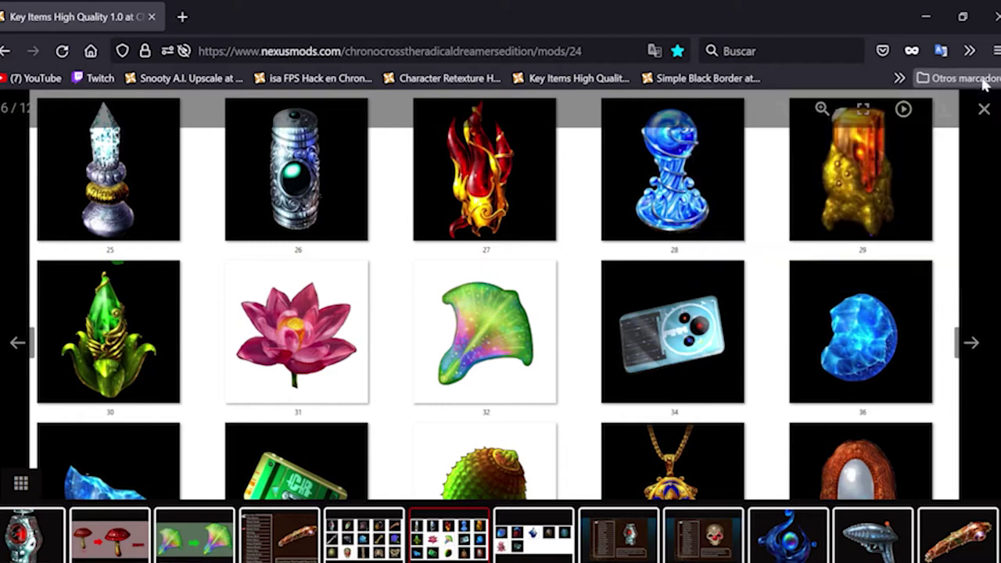
click(986, 105)
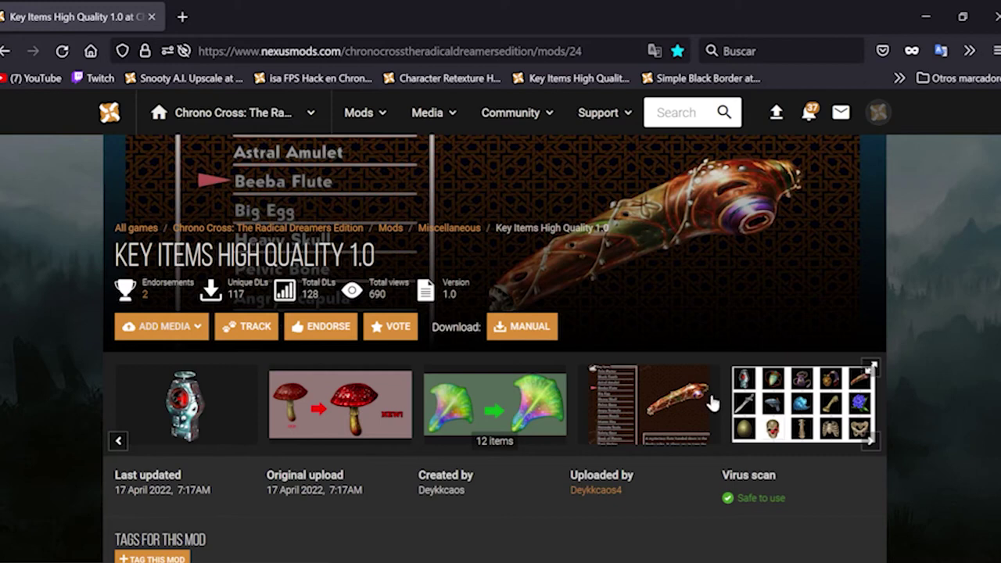
- Open the bookmarked Simple Black Border mod page and view its first gallery image at full size, closing the viewer when done
click(735, 80)
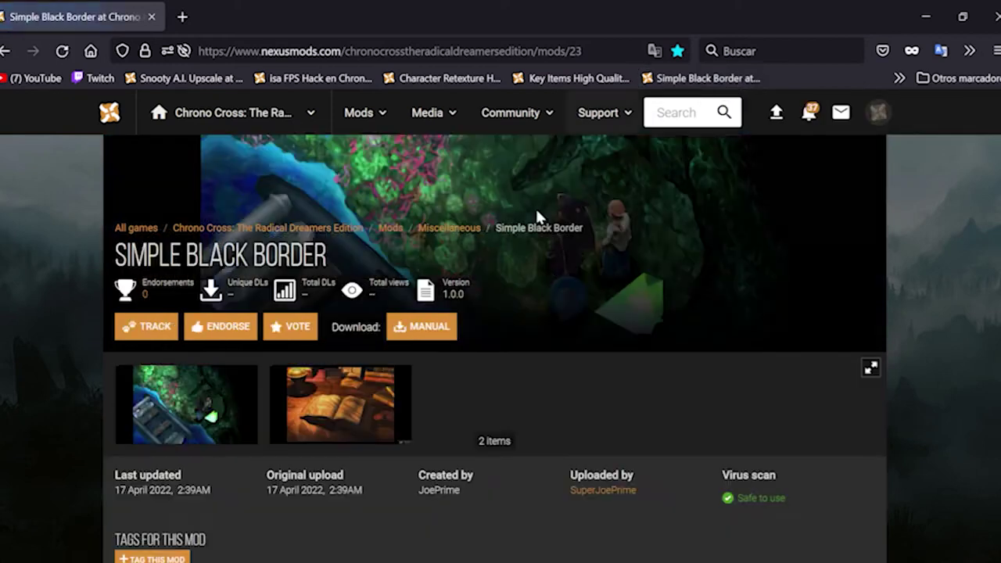
scroll(478, 317, down, 3)
scroll(478, 318, up, 2)
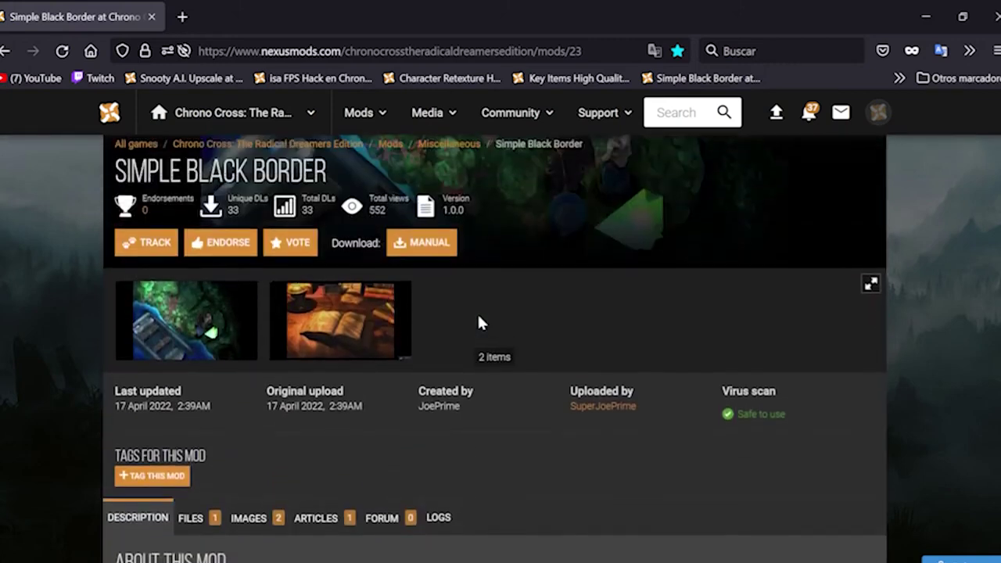
click(200, 323)
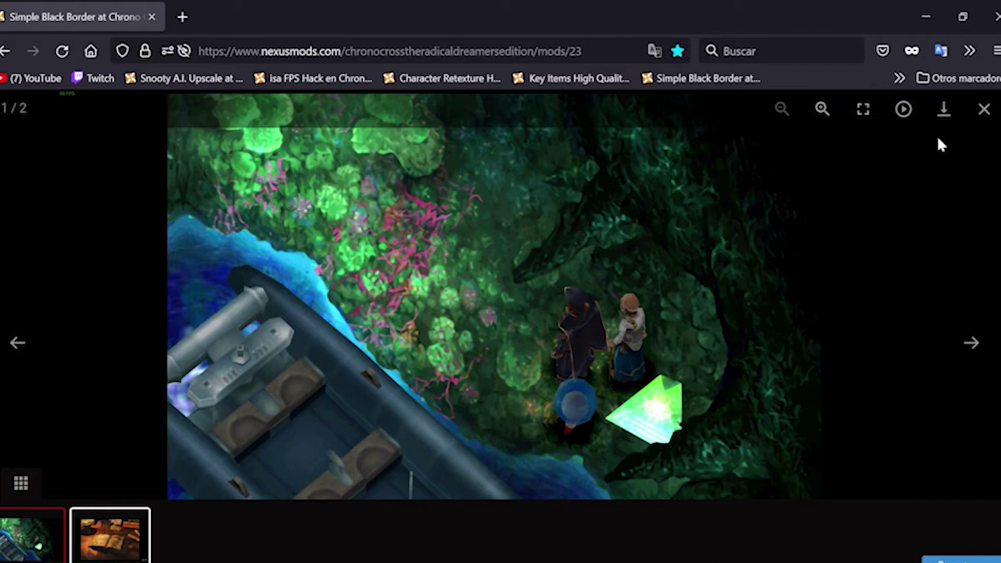
click(984, 109)
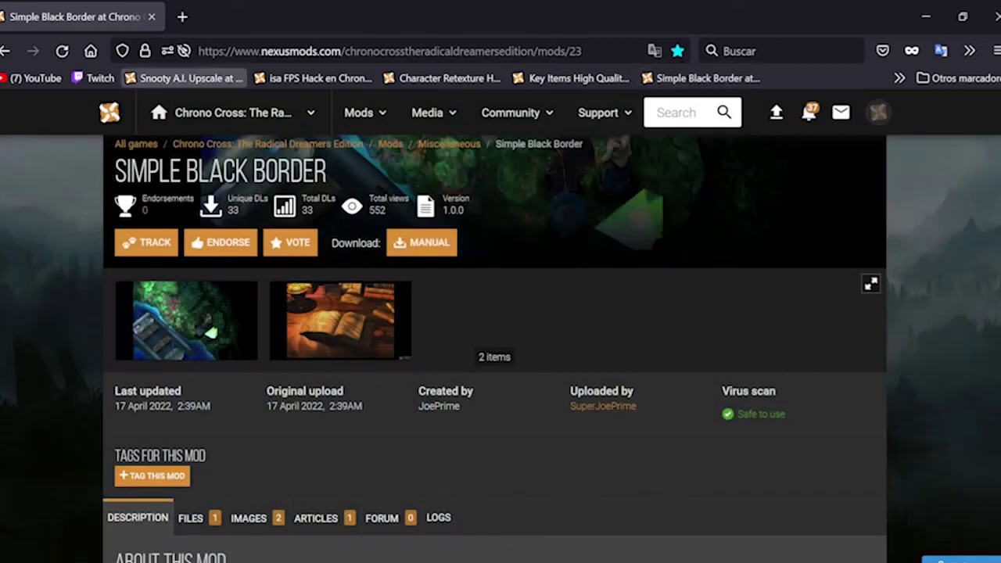
scroll(352, 192, up, 2)
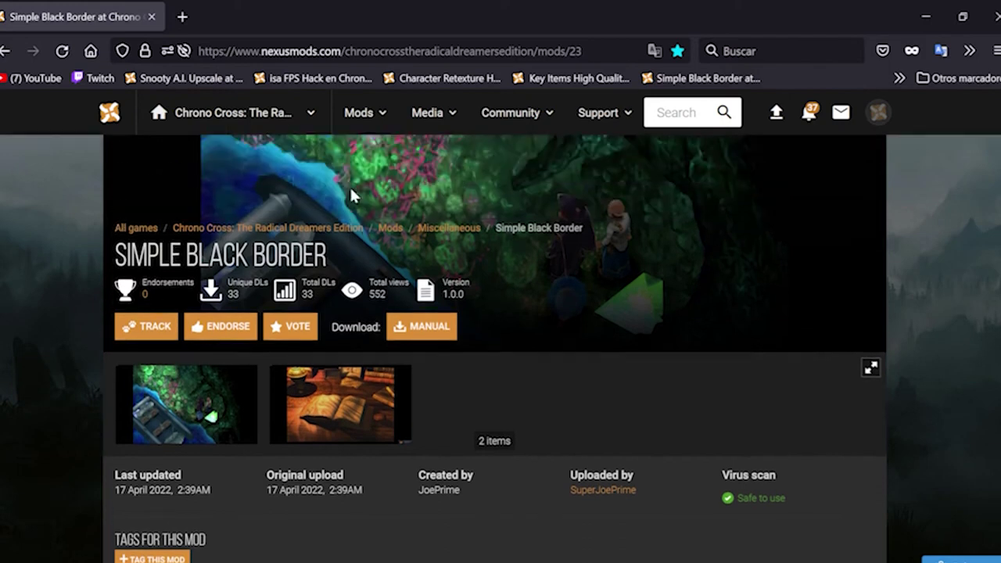
- Go to the Cross Window Sets mod page, view its first three gallery images at full size and close the viewer
click(252, 229)
key(alt+Left)
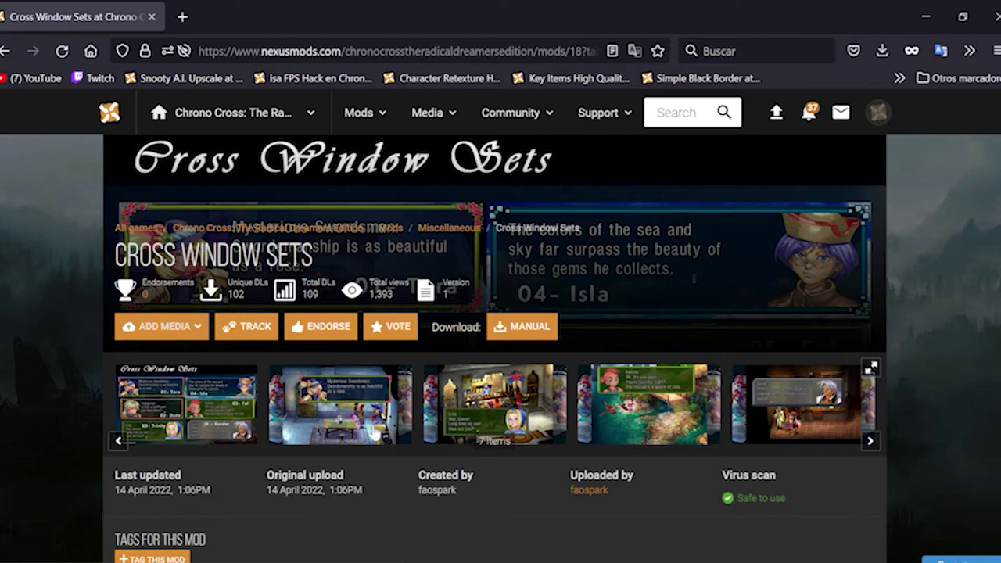
click(238, 403)
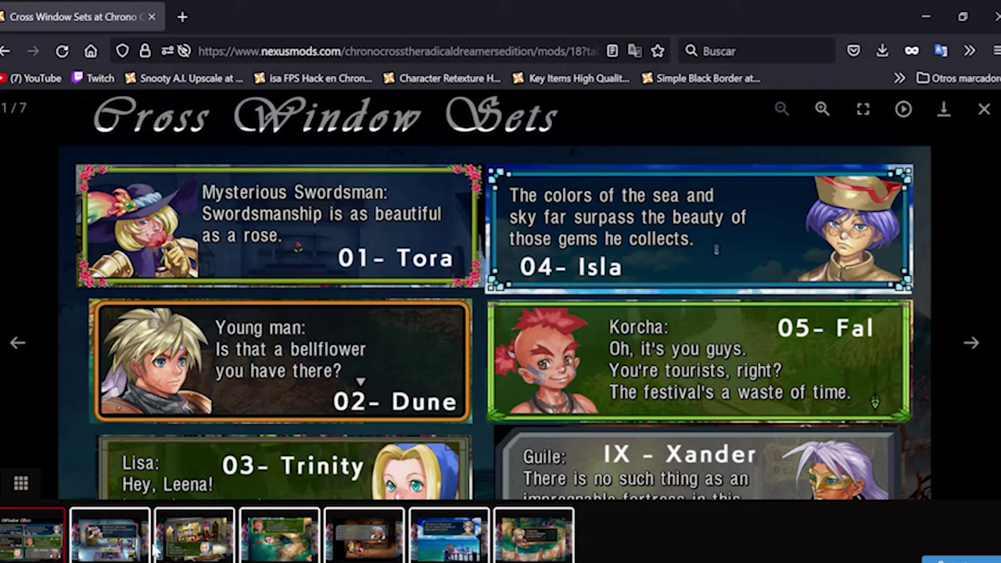
click(110, 538)
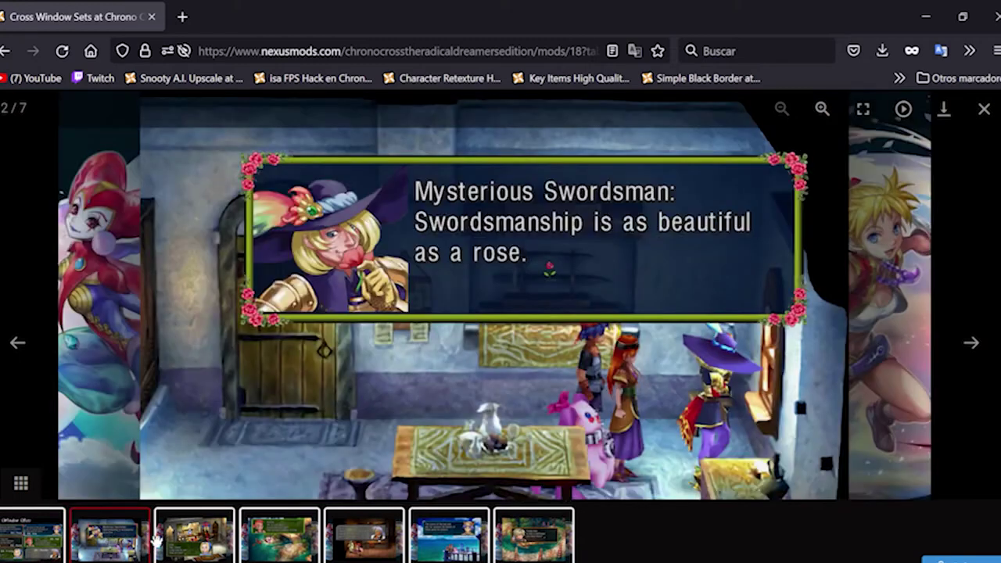
click(220, 539)
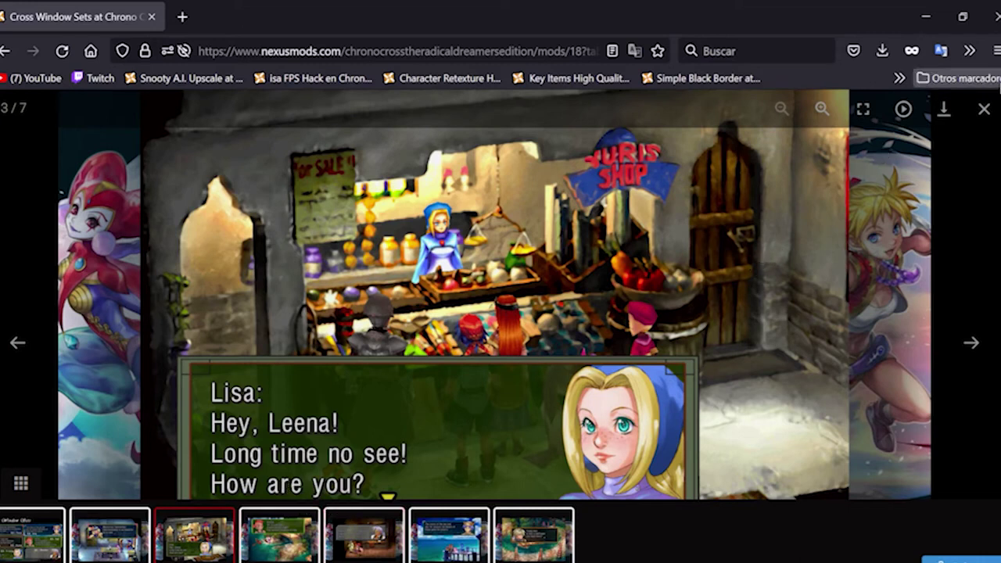
click(985, 109)
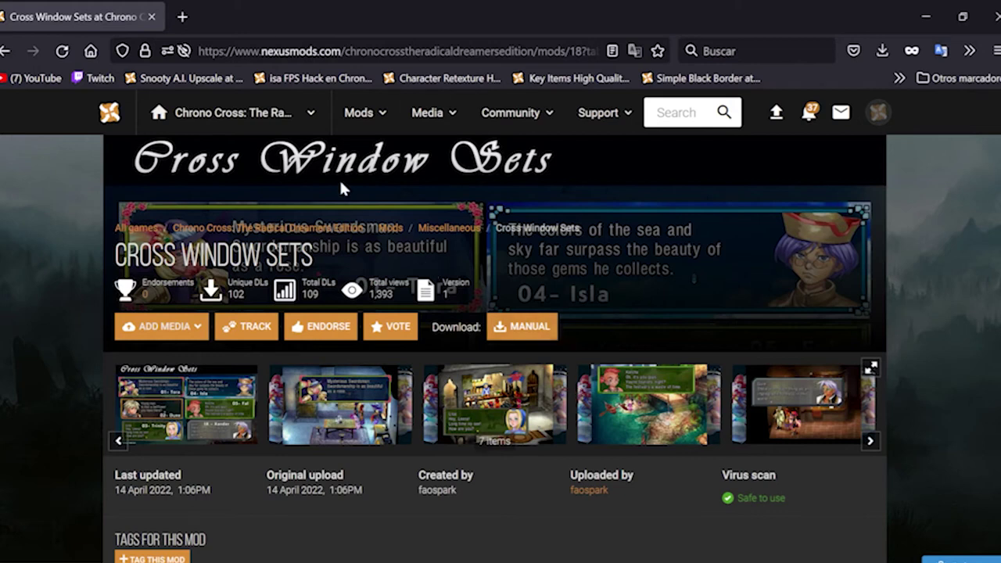
- Return to the Chrono Cross game page and open the Background Textures 4x upscaled mod in a new tab
click(309, 233)
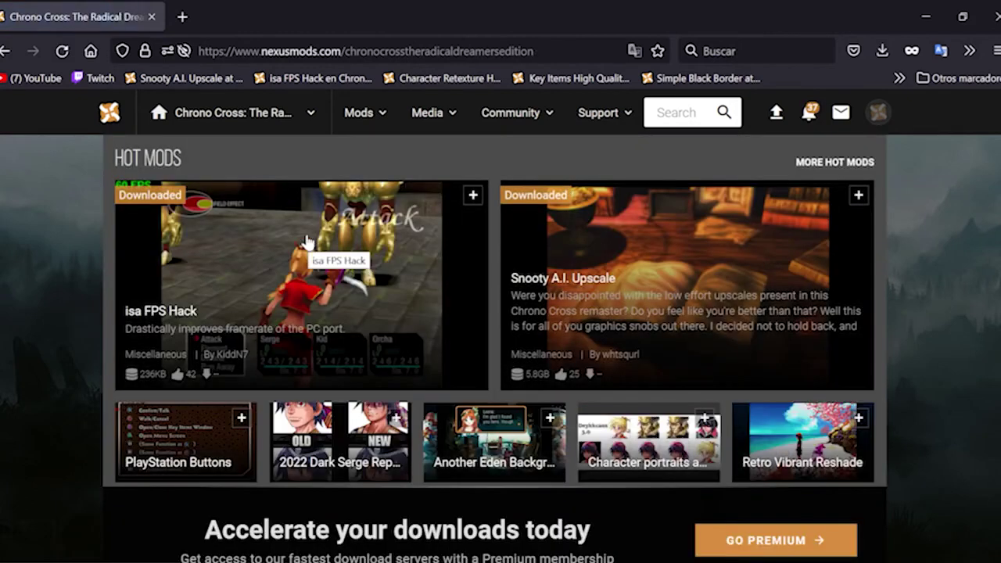
scroll(306, 240, down, 5)
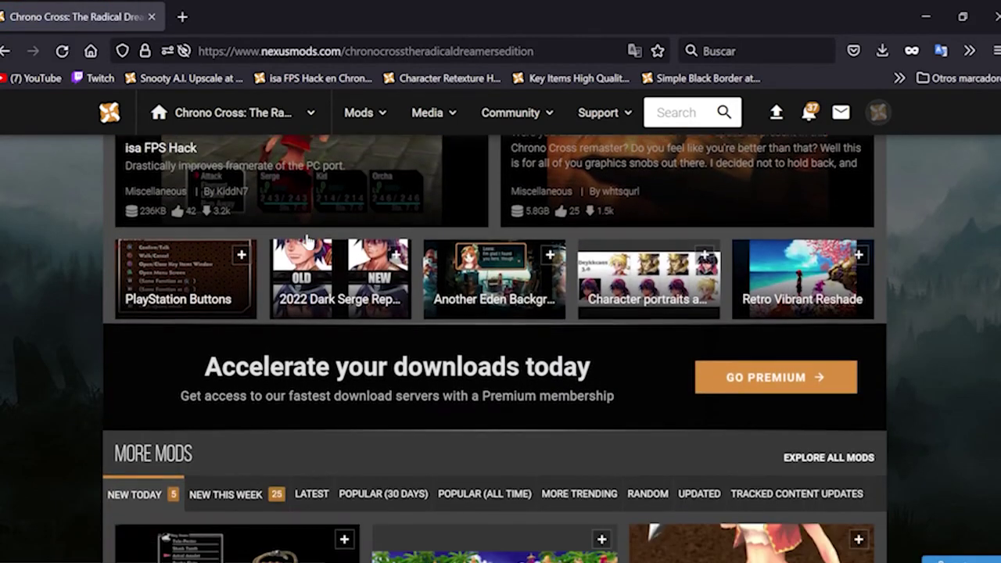
scroll(308, 241, down, 2)
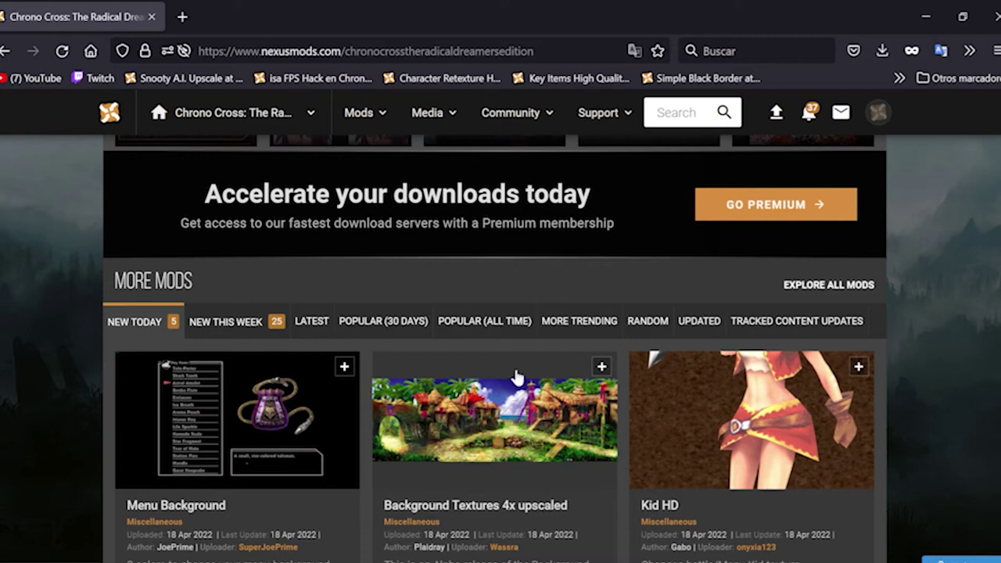
middle_click(529, 507)
click(277, 12)
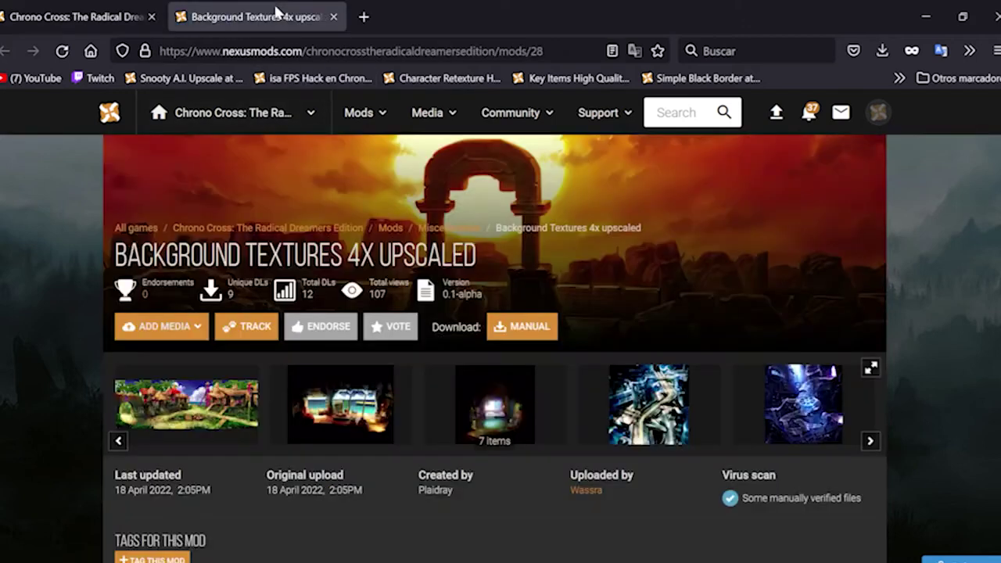
- Browse all seven images in the Background Textures 4x upscaled gallery at full size and close the viewer
scroll(257, 207, down, 3)
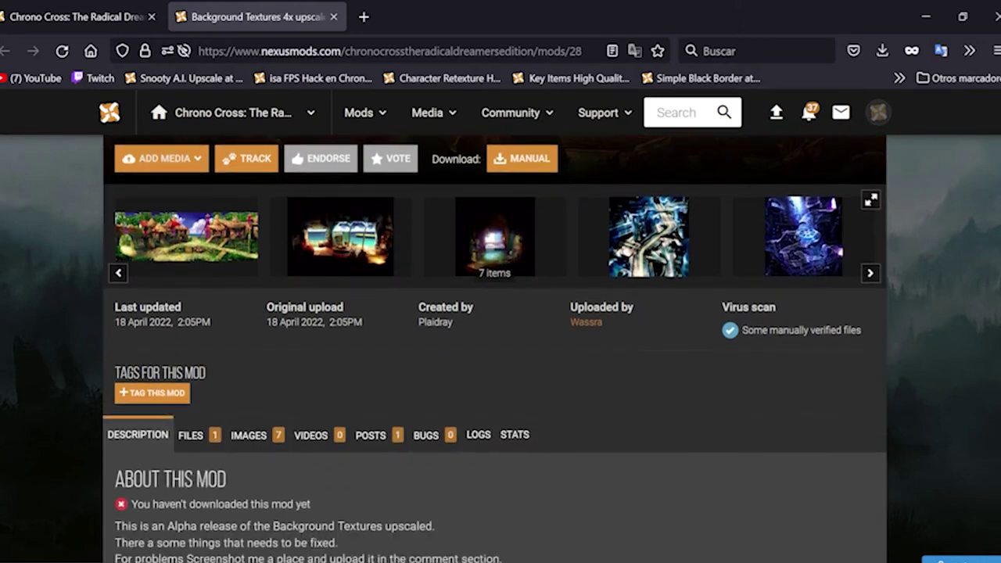
click(175, 261)
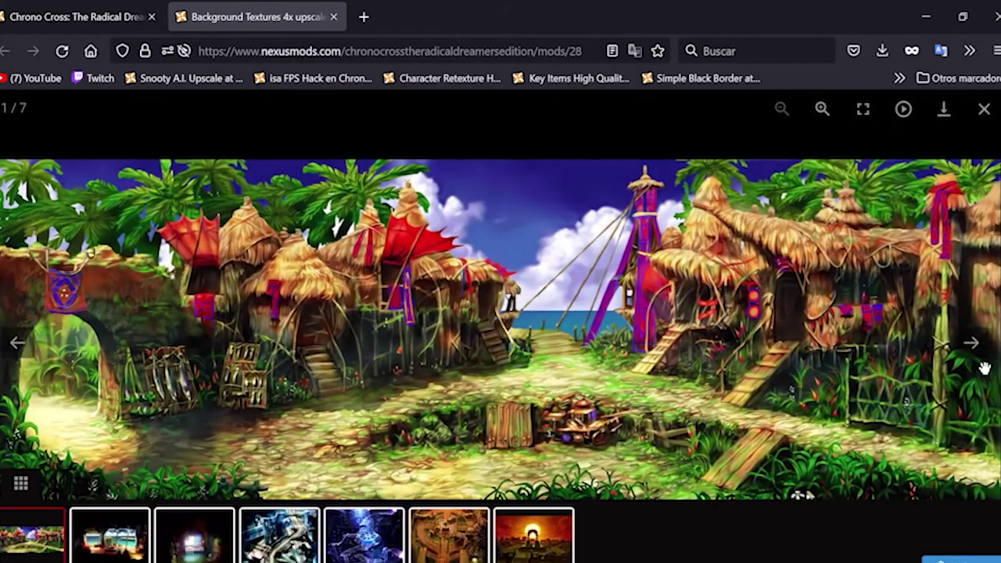
click(983, 363)
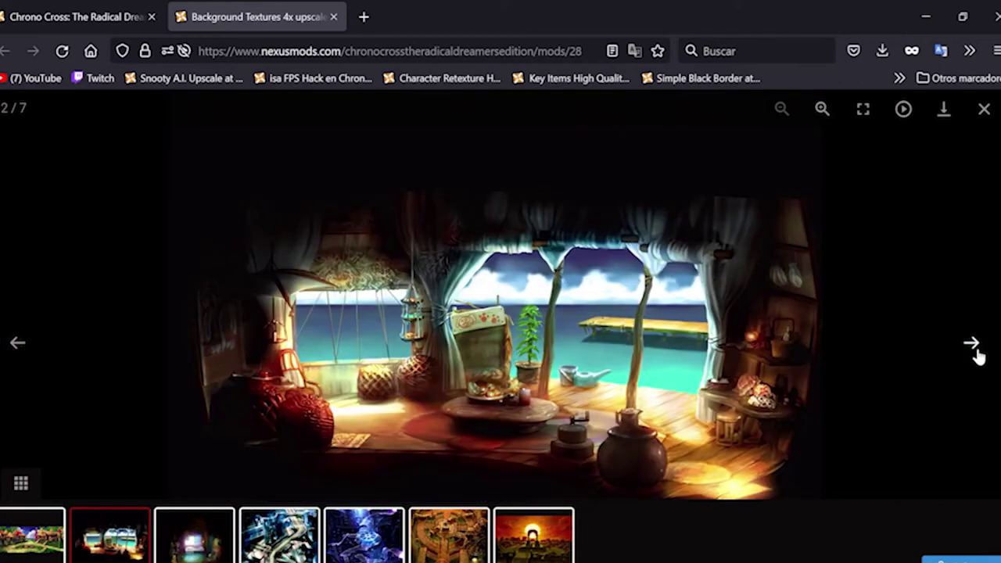
click(977, 354)
click(978, 356)
click(976, 354)
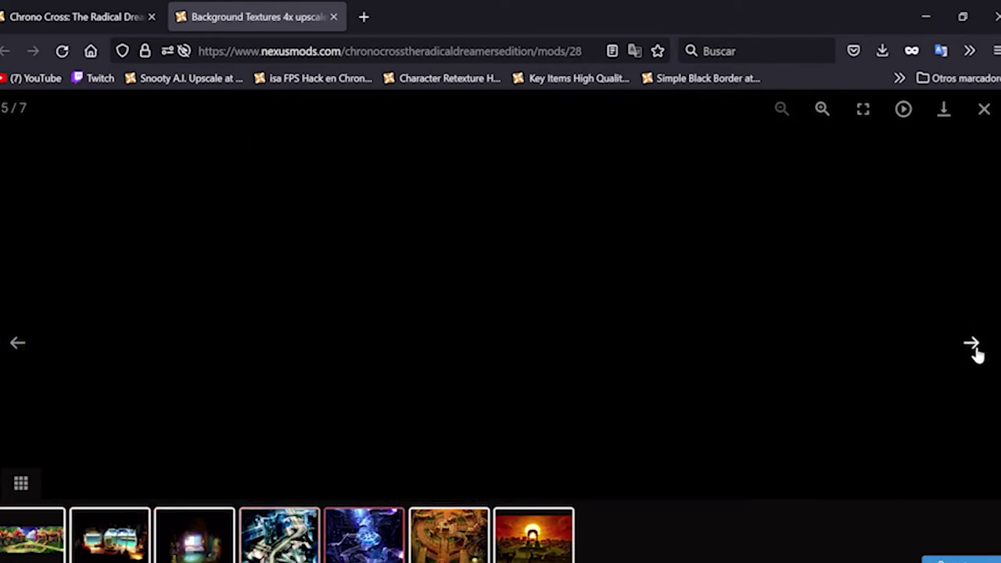
click(975, 352)
click(973, 350)
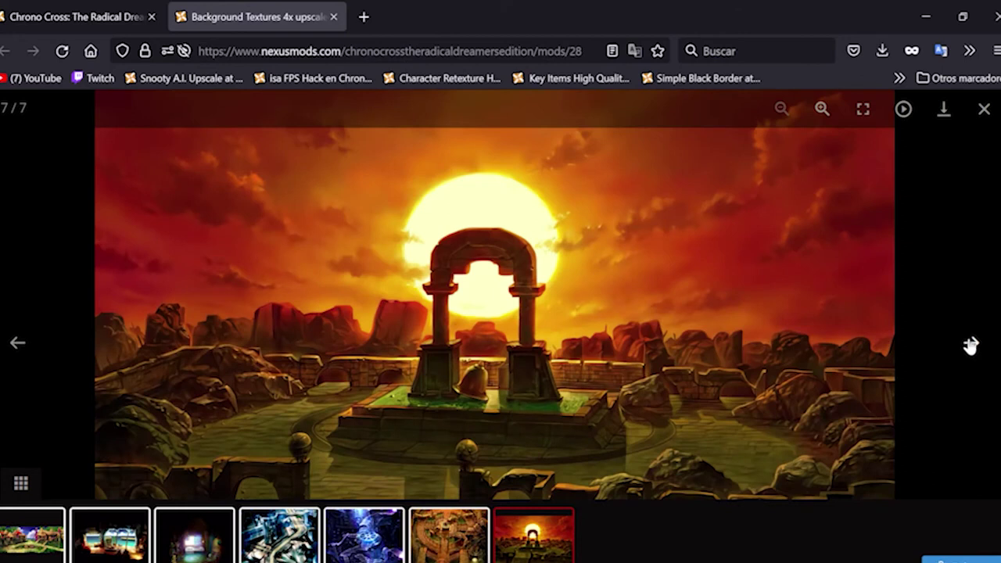
click(985, 109)
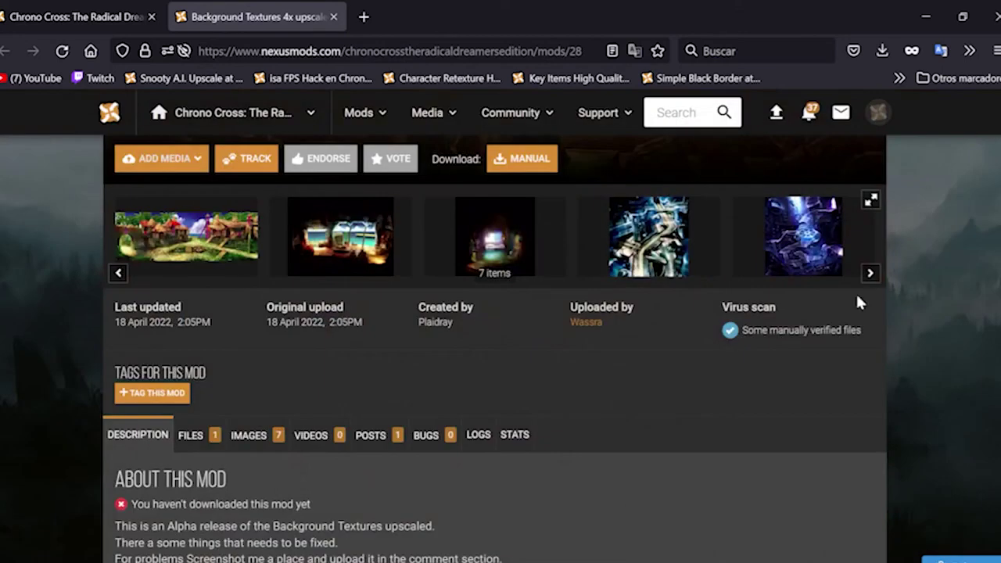
- Read through the description and permissions section of the Background Textures 4x upscaled mod page
scroll(582, 387, down, 2)
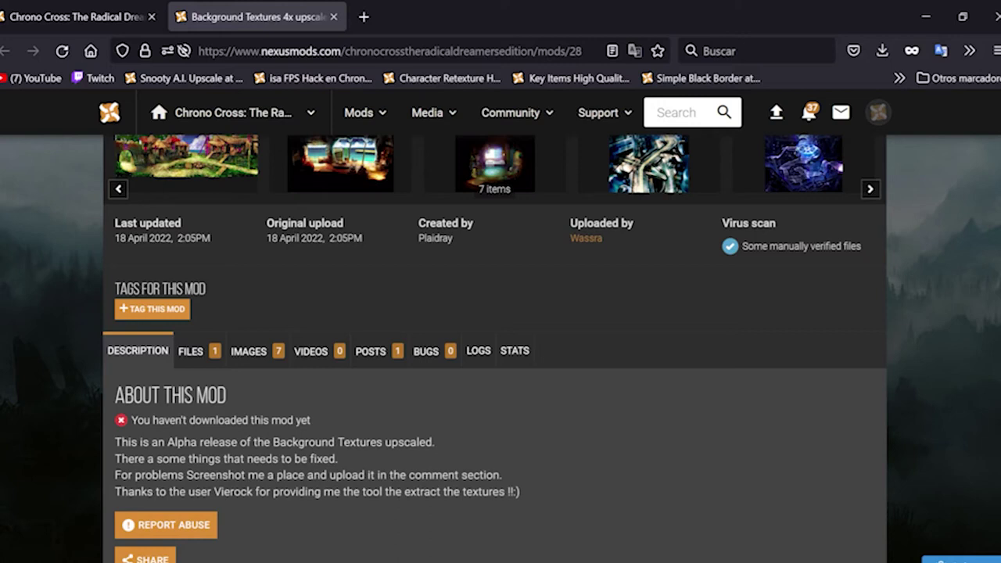
scroll(298, 449, down, 1)
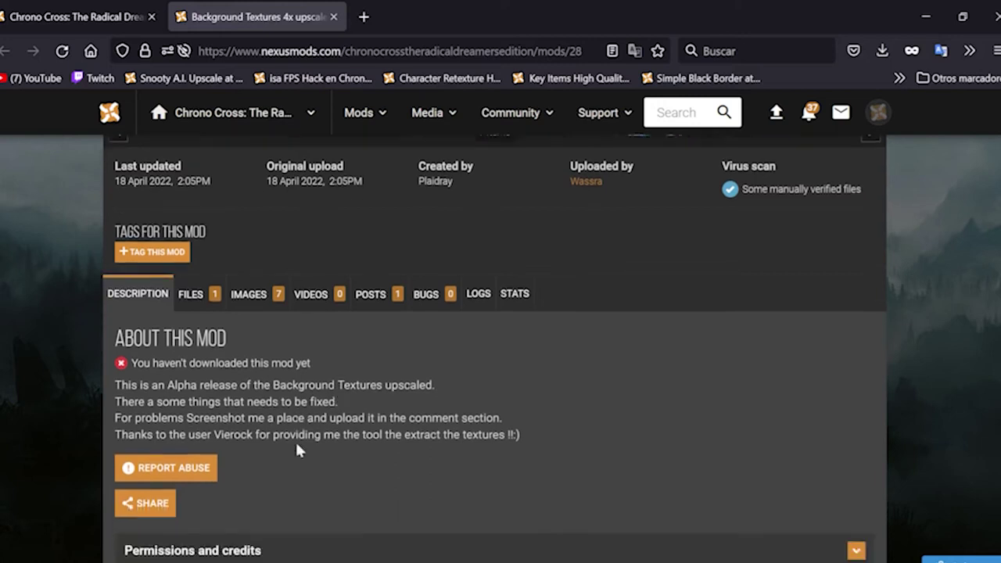
scroll(297, 449, down, 3)
scroll(288, 382, up, 2)
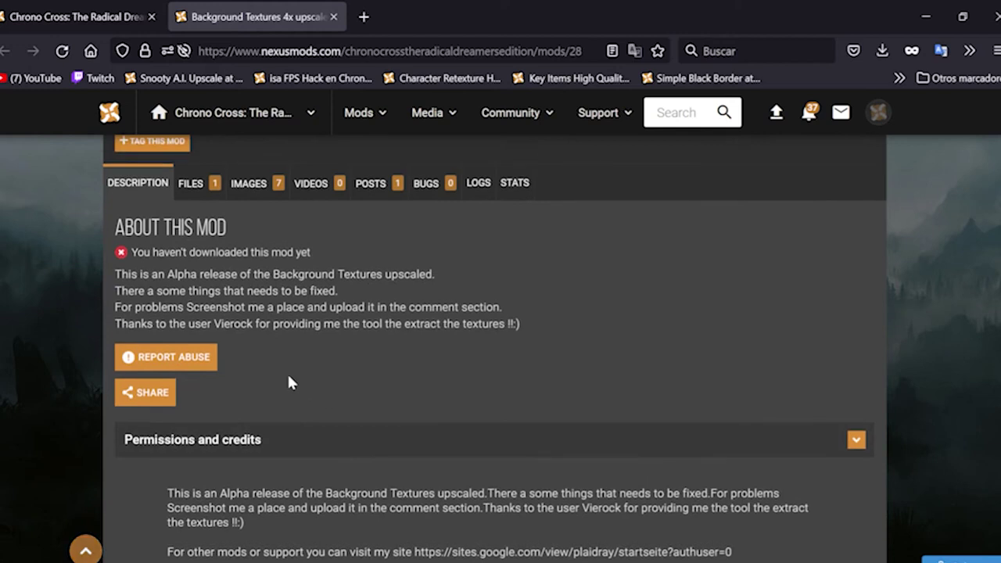
scroll(288, 392, up, 1)
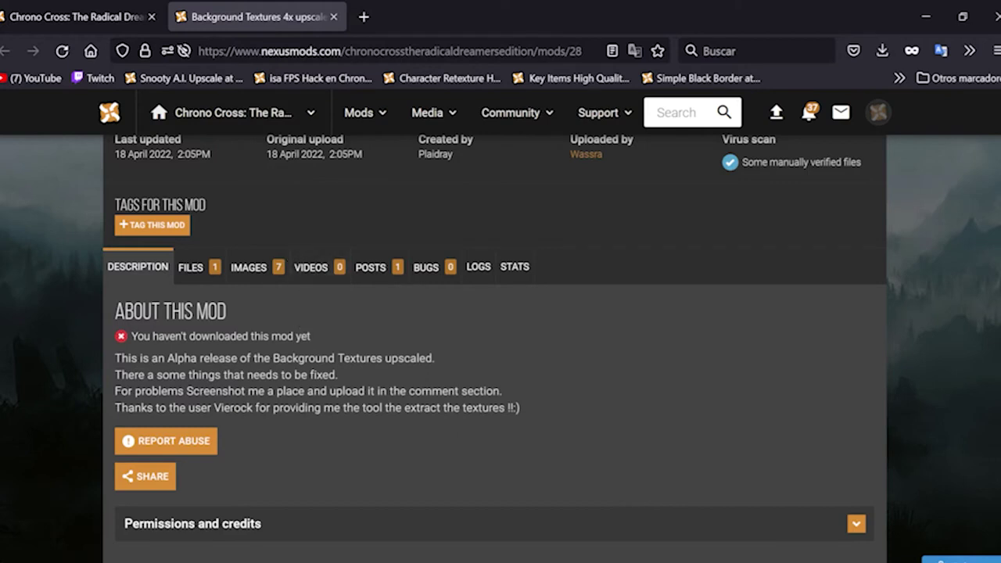
scroll(309, 376, up, 4)
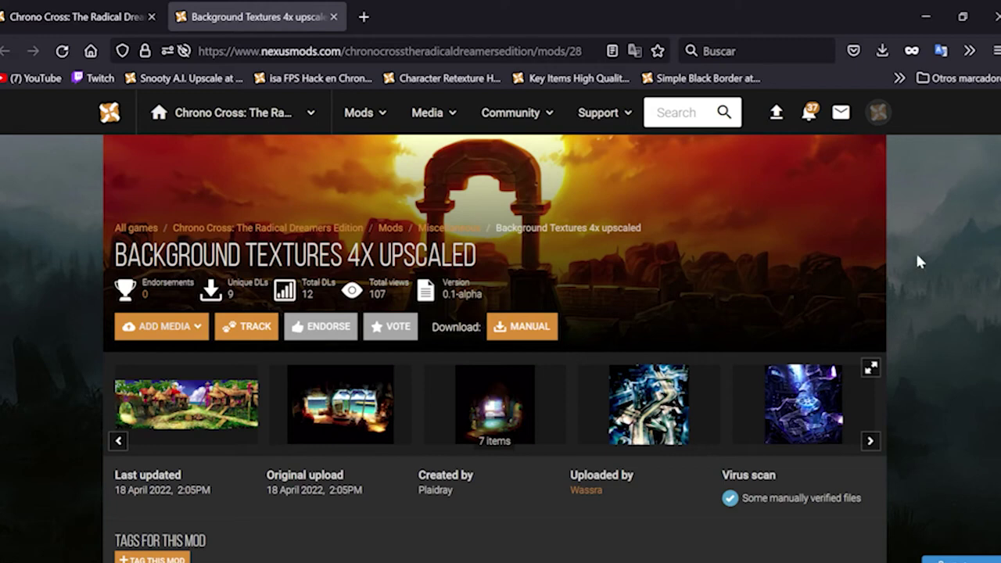
- Switch from the browser to the desktop and open the "mods chrono cross" folder in a maximized File Explorer window
click(926, 16)
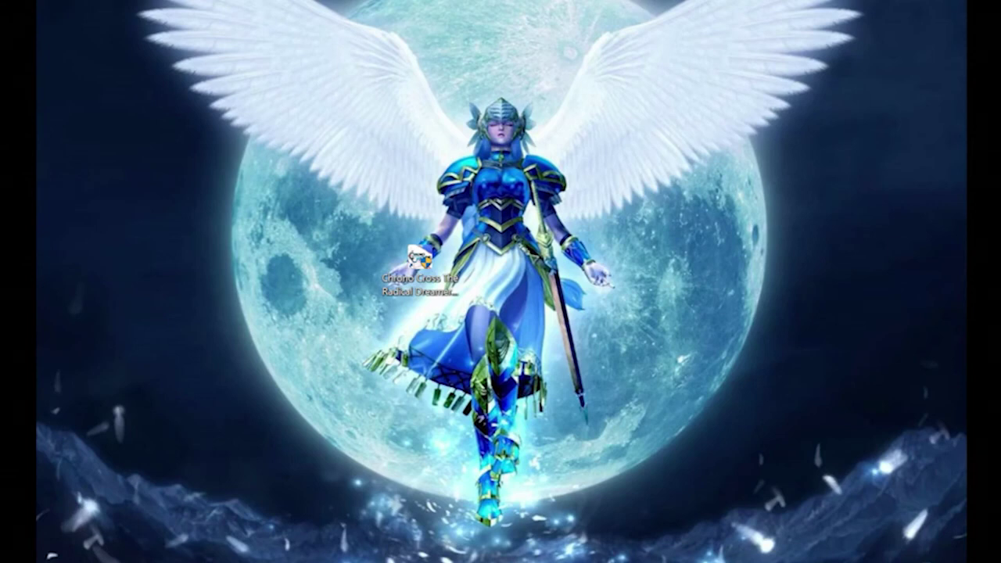
click(393, 171)
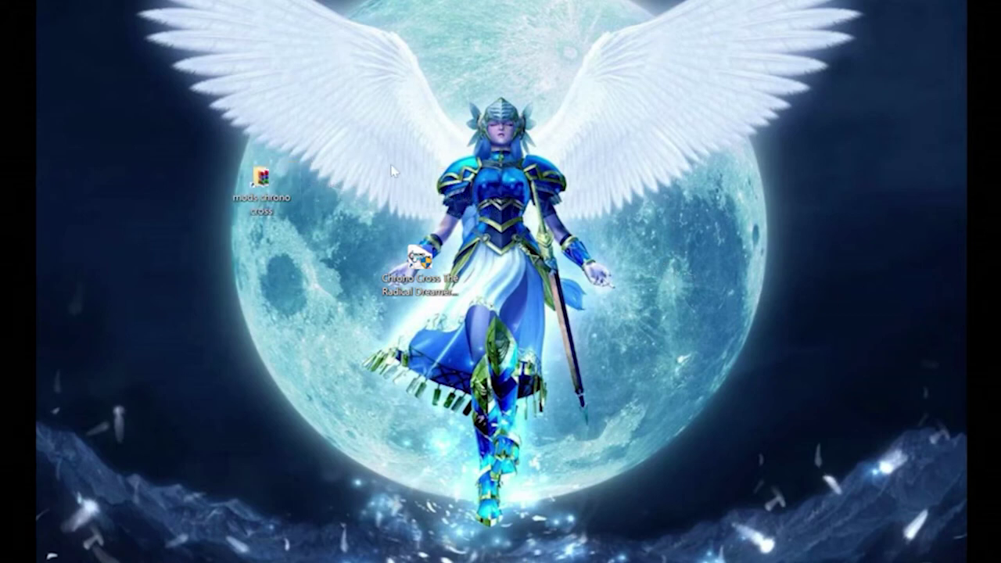
double_click(281, 186)
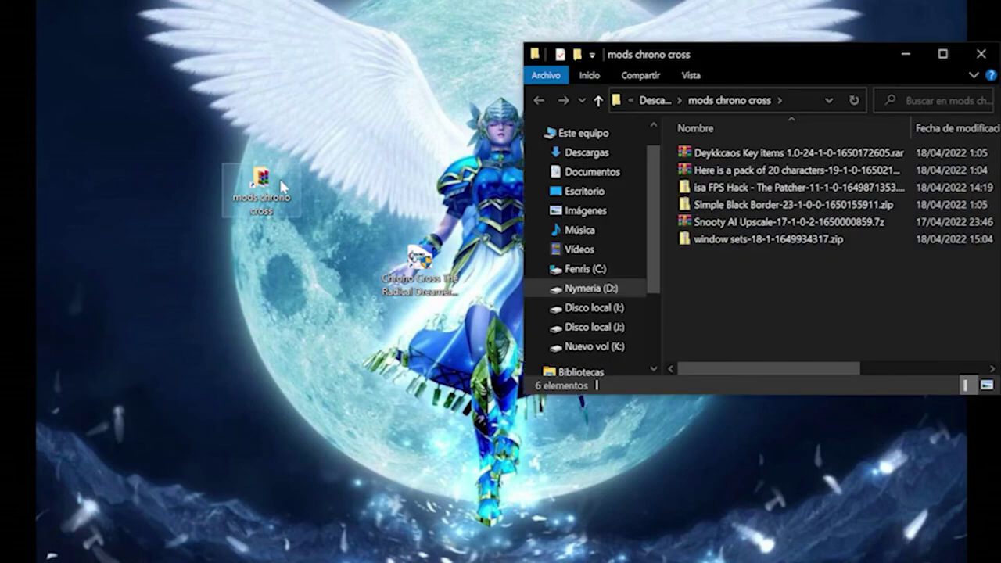
click(941, 56)
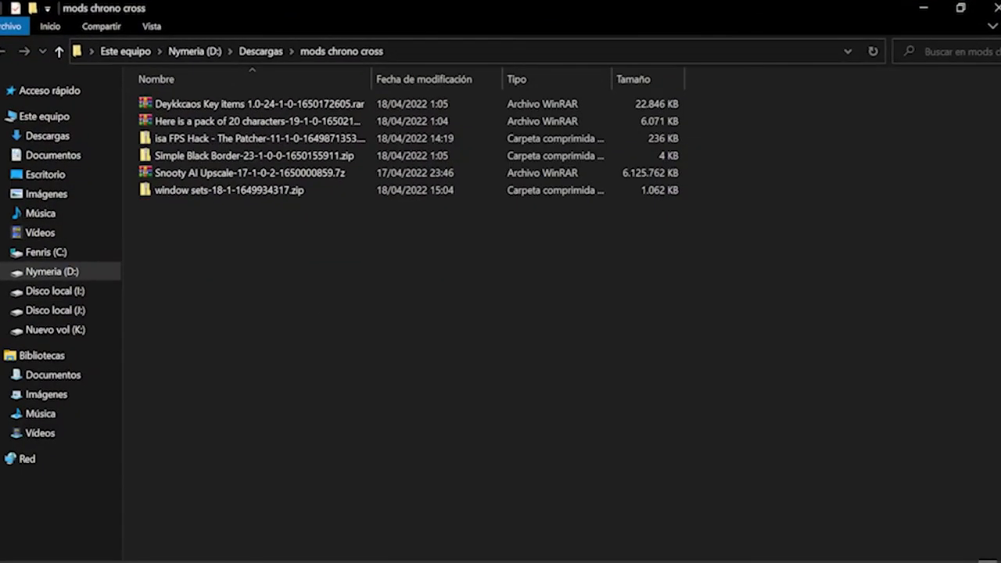
click(221, 183)
right_click(222, 182)
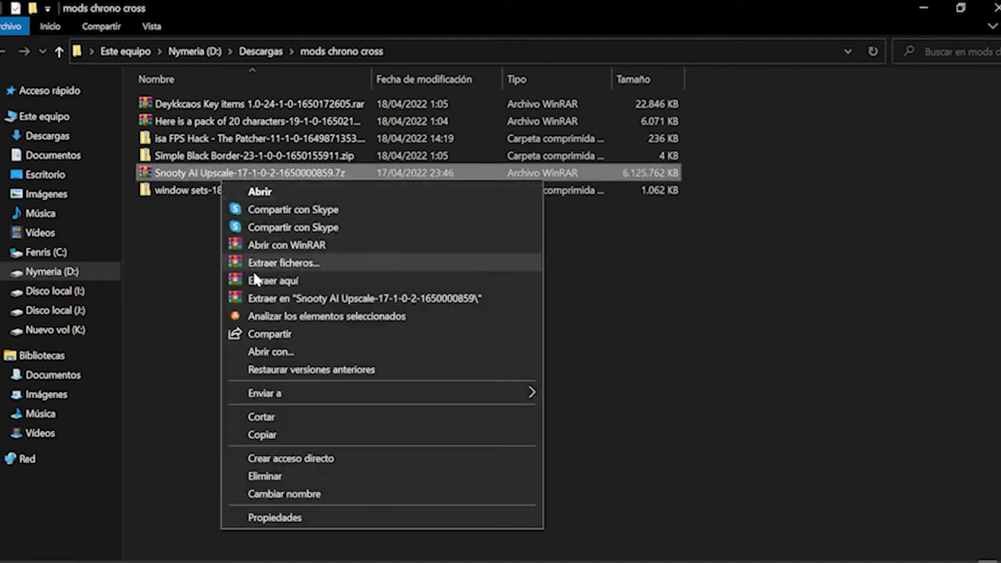
click(183, 280)
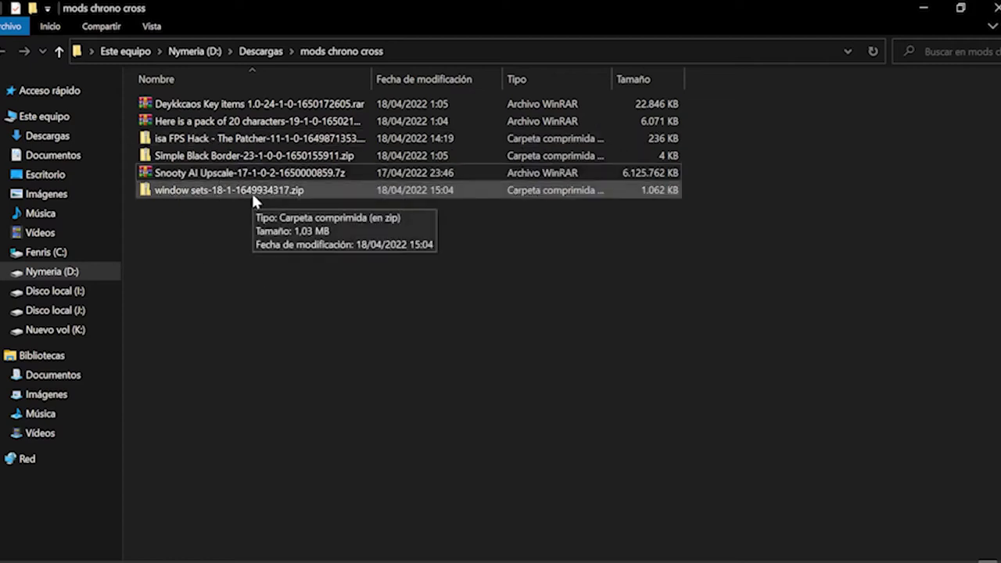
- Preview the "Here is a pack of 20 characters" archive and extract it into a folder of the same name
double_click(266, 126)
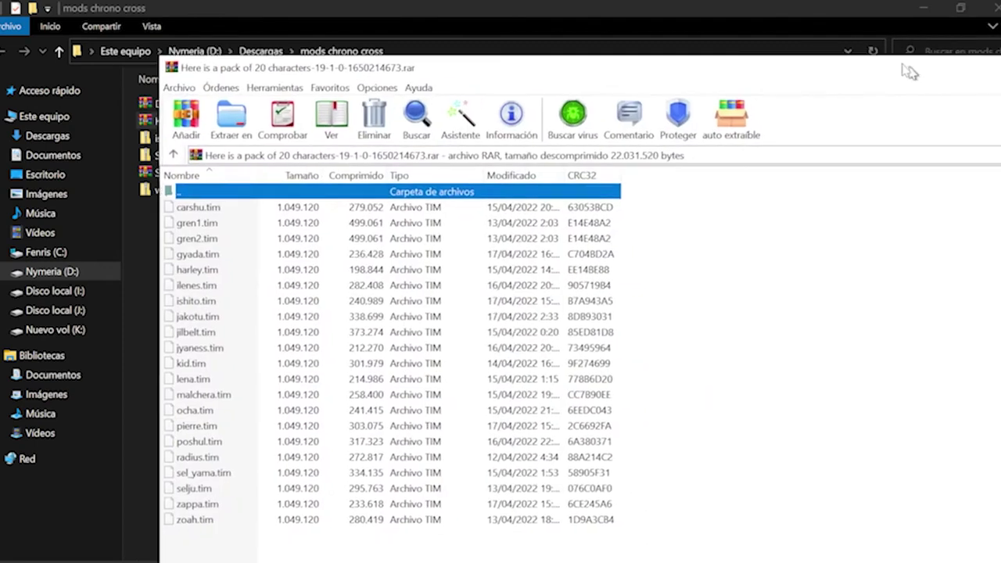
drag(907, 70, 852, 71)
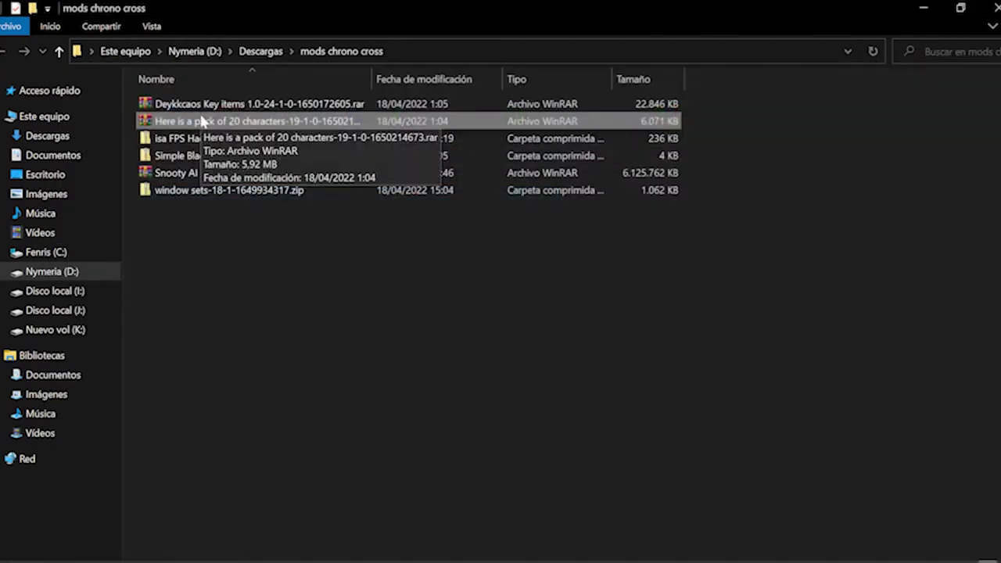
right_click(192, 119)
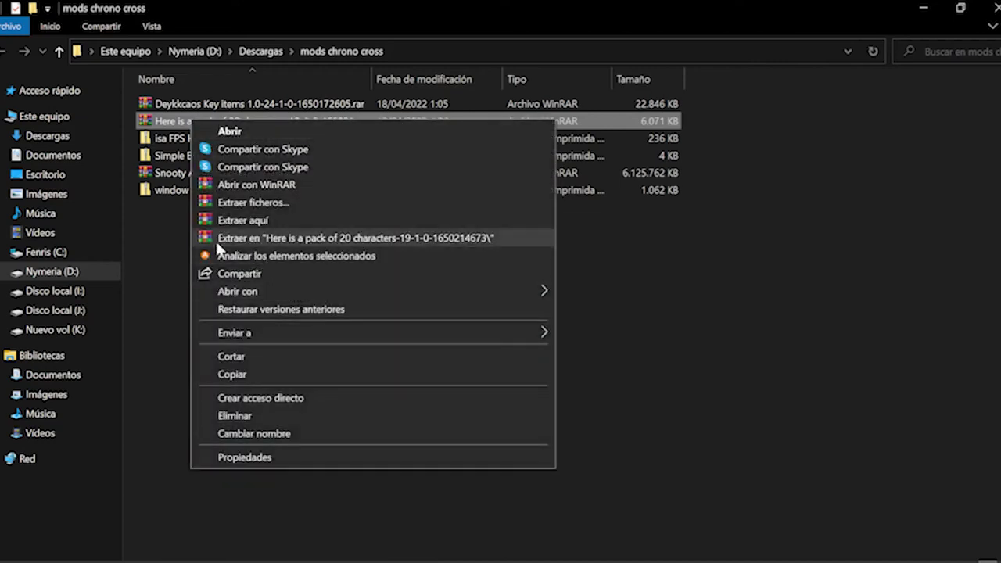
click(287, 236)
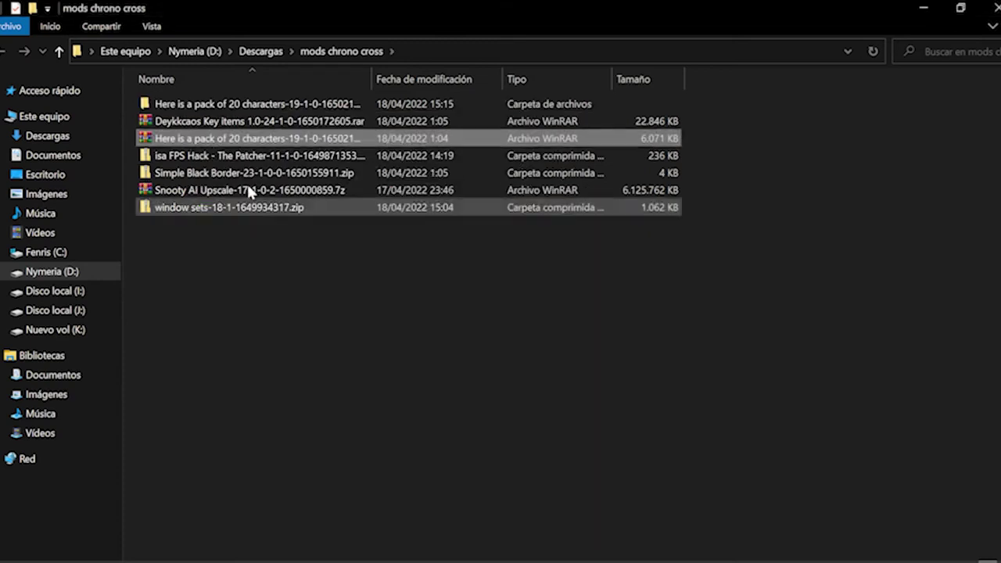
- Check the extracted character .tim files, return to the mods folder and preview the Deykkcaos Key items archive
double_click(185, 107)
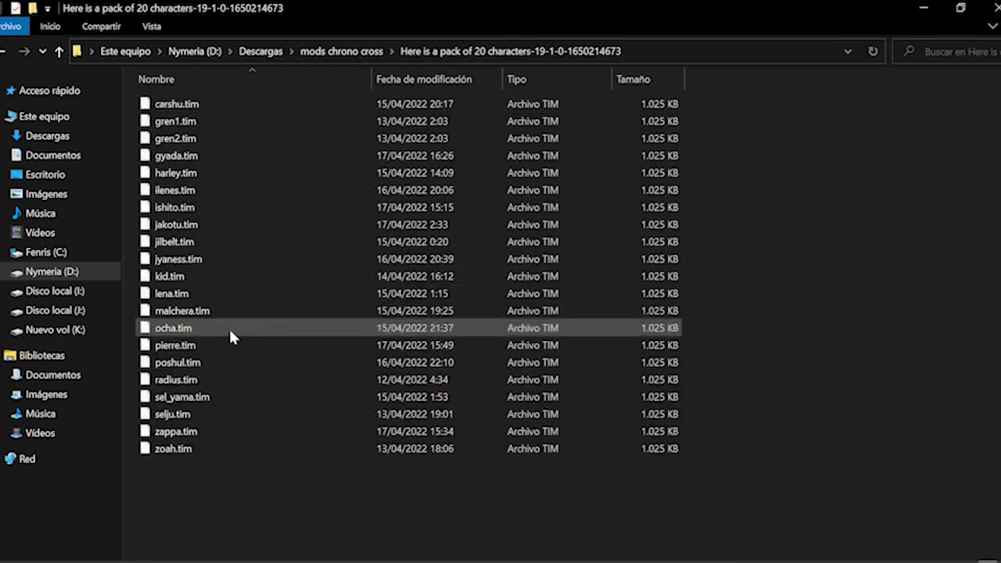
key(alt+Left)
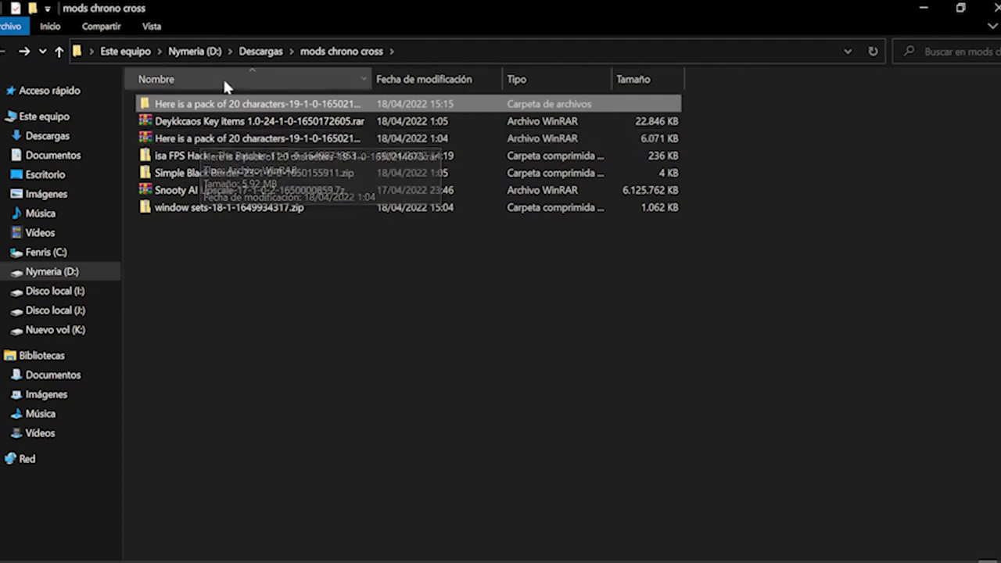
click(231, 125)
double_click(232, 129)
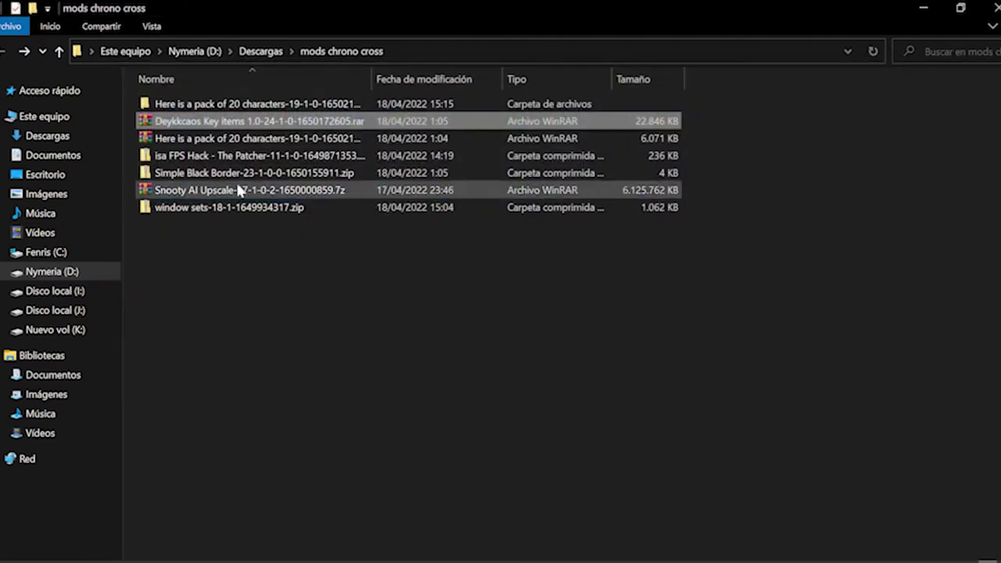
- Extract the Snooty AI Upscale 7z archive into a folder named after the archive
click(237, 190)
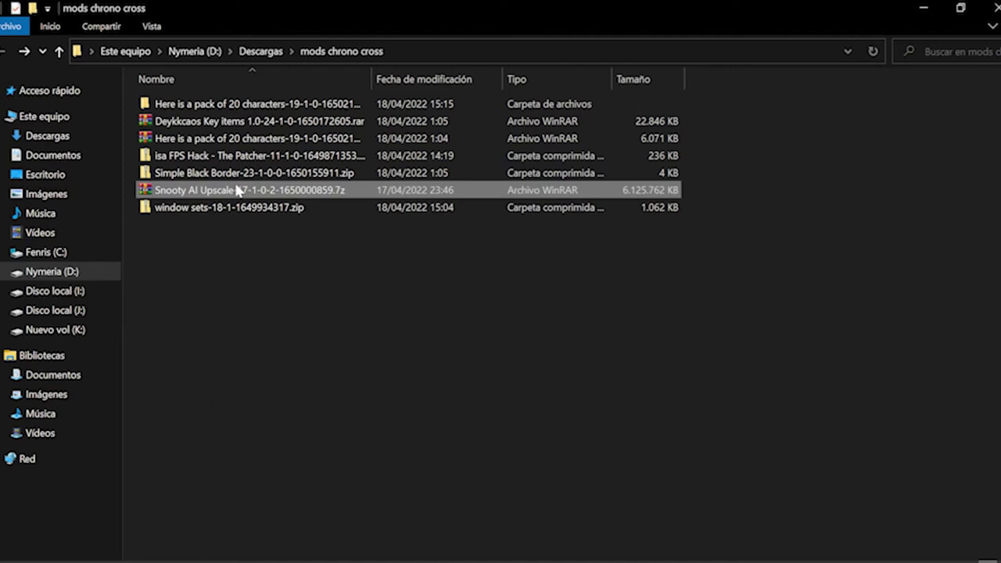
right_click(237, 190)
click(306, 303)
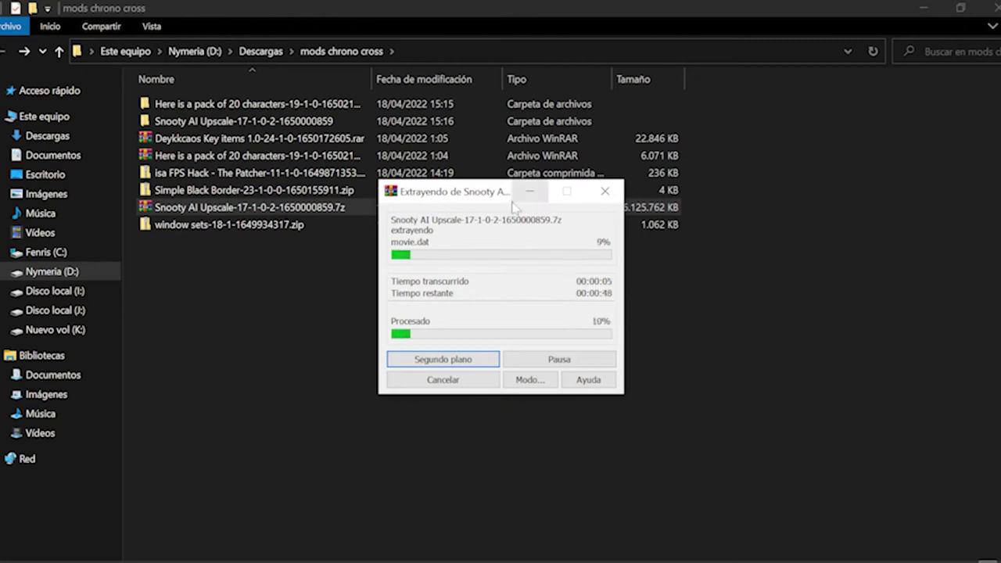
drag(485, 202, 550, 201)
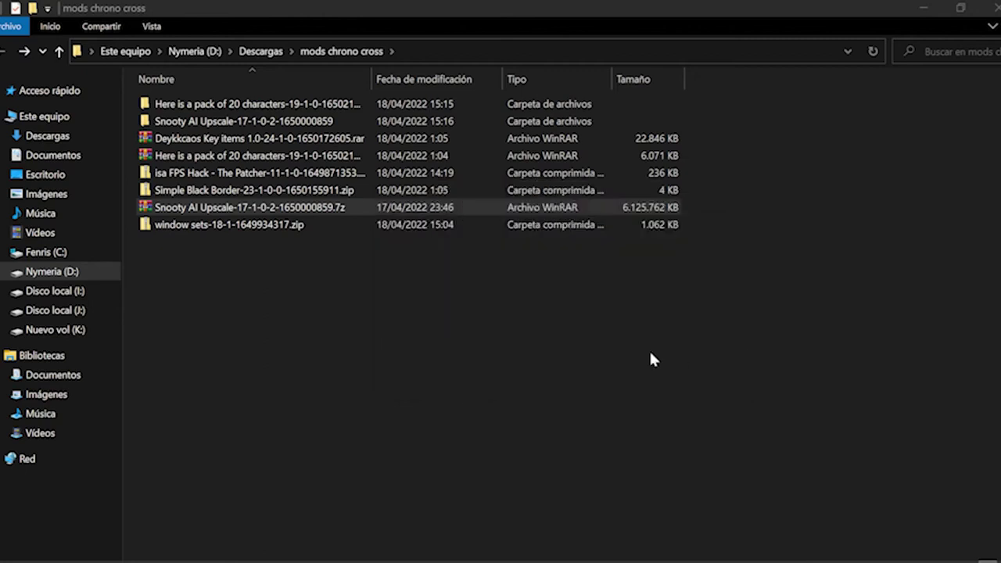
- Preview the window sets zip and extract its contents directly into the "mods chrono cross" folder
click(214, 225)
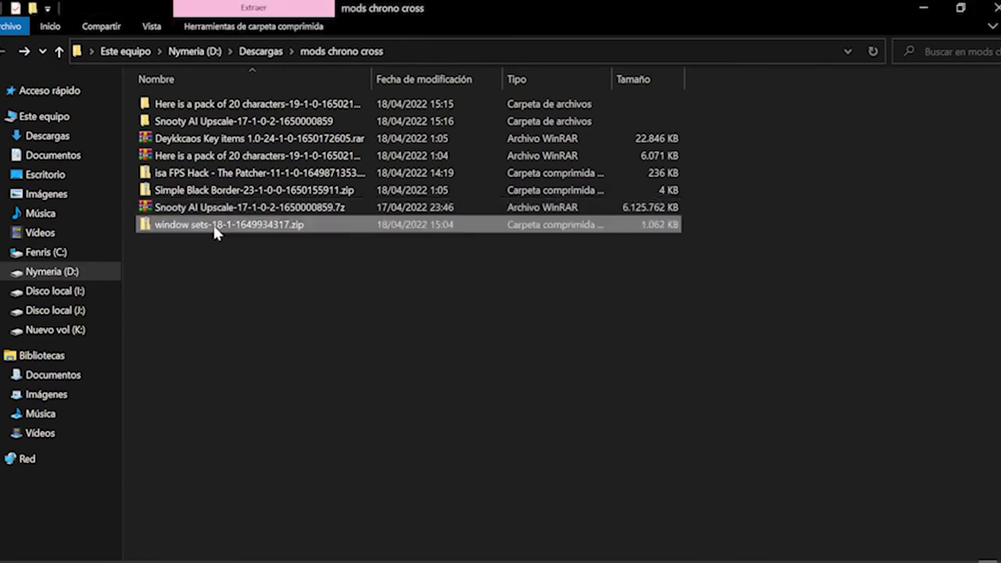
double_click(215, 226)
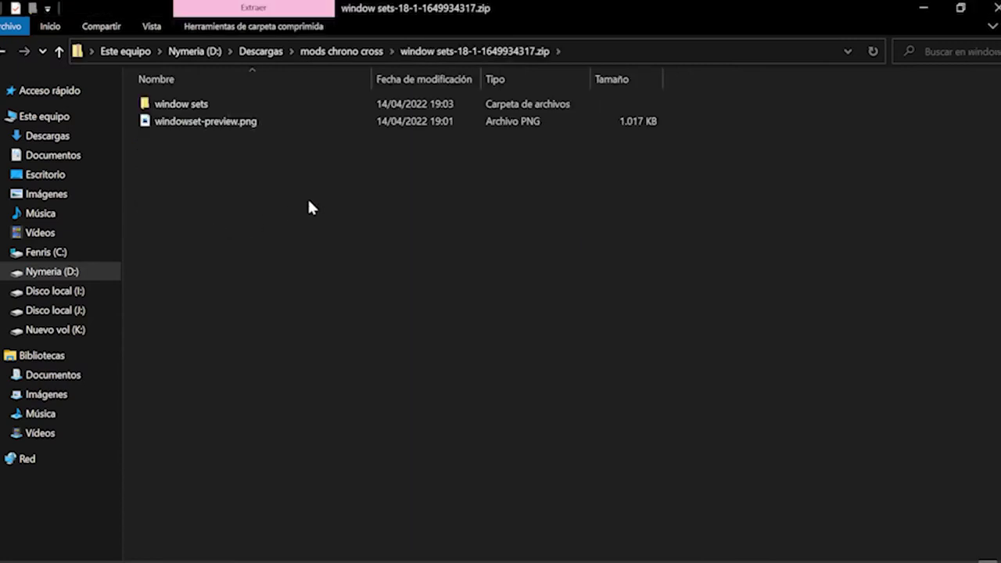
key(alt+Left)
right_click(202, 234)
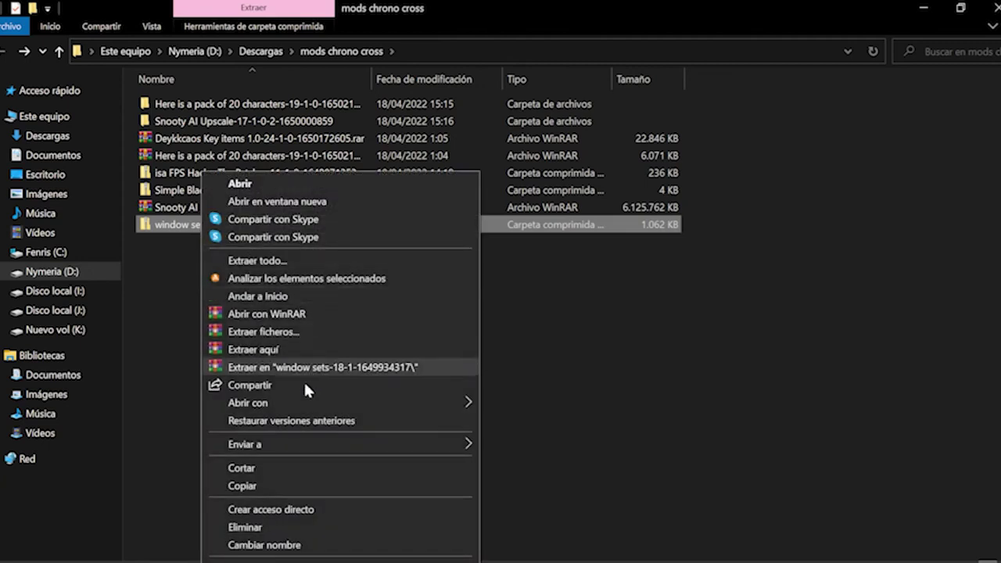
click(247, 350)
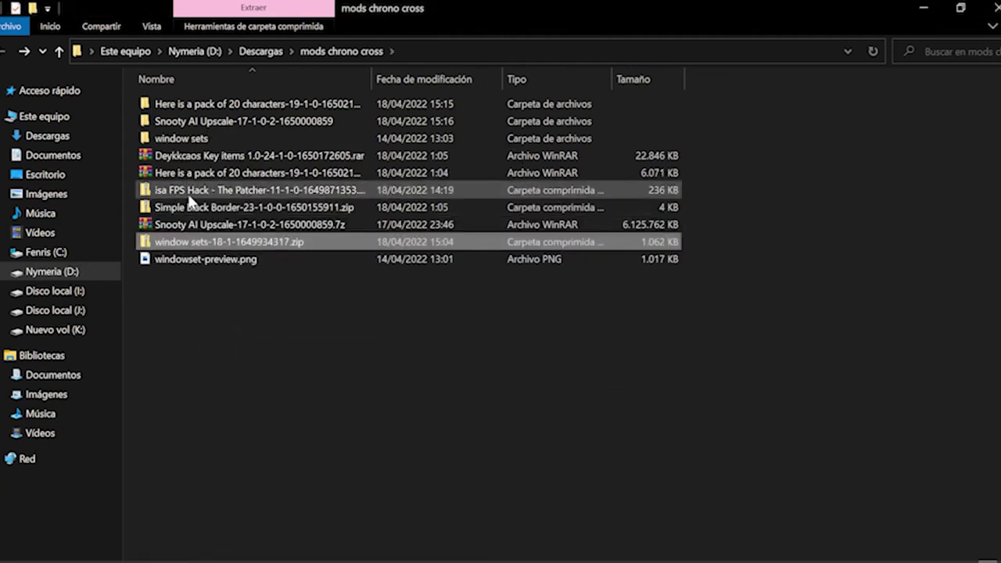
- Preview the Simple Black Border zip and extract it into a folder named after the archive
click(223, 214)
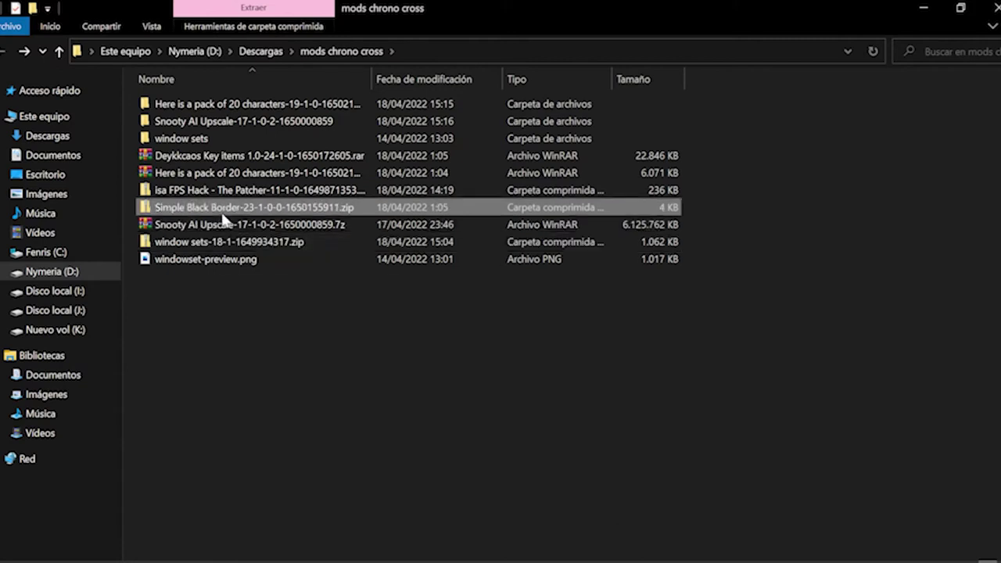
right_click(222, 215)
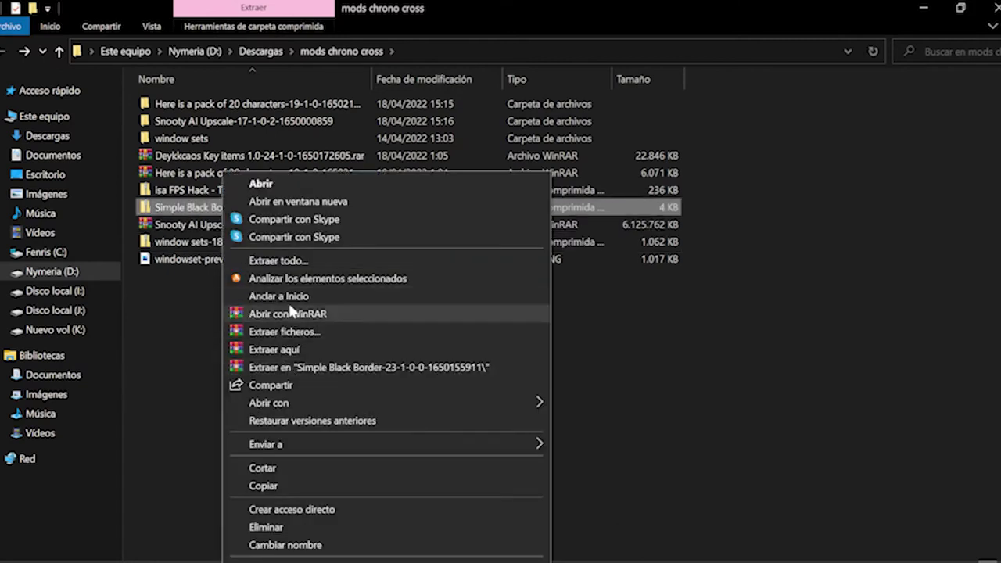
click(173, 209)
double_click(171, 208)
key(alt+Left)
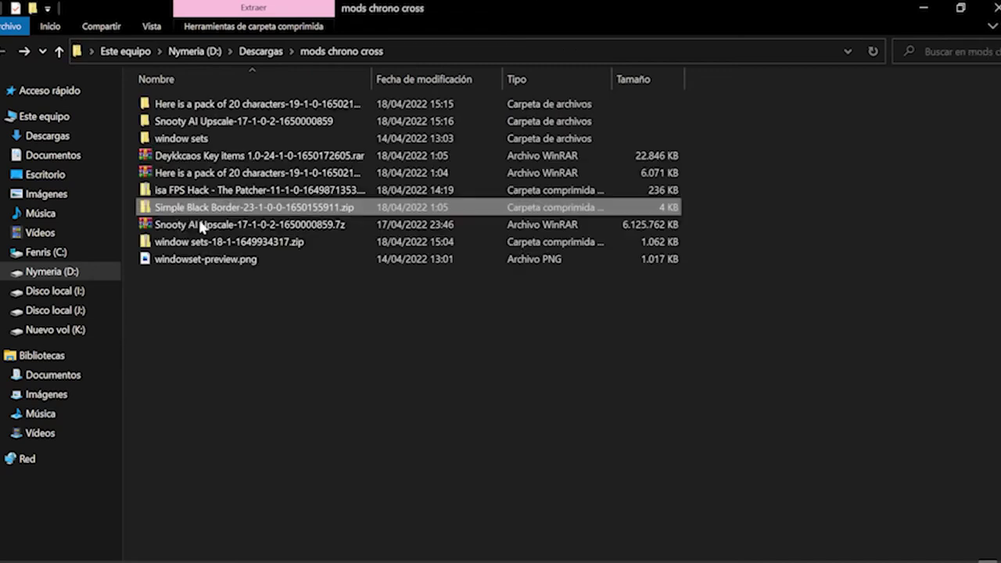
right_click(219, 213)
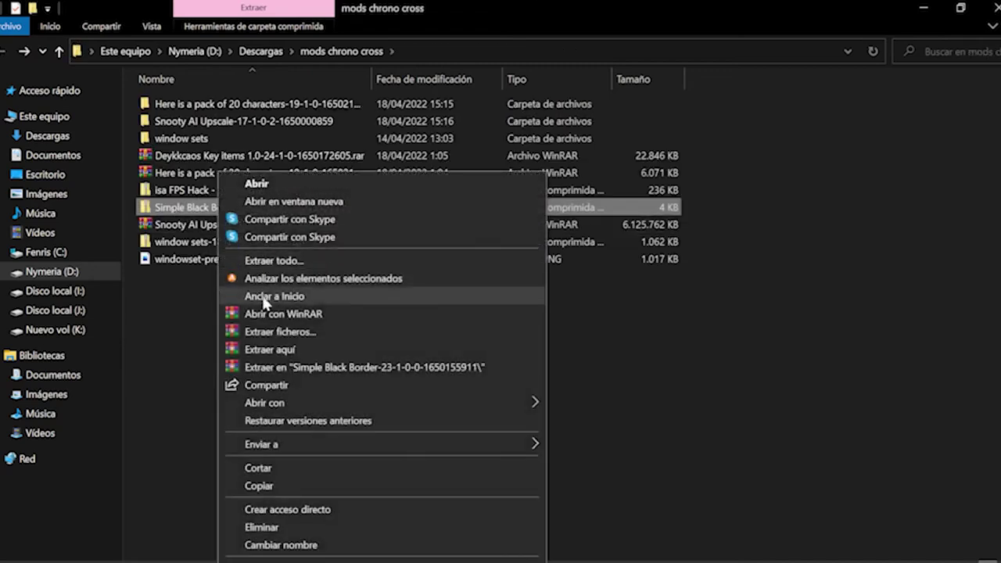
click(271, 363)
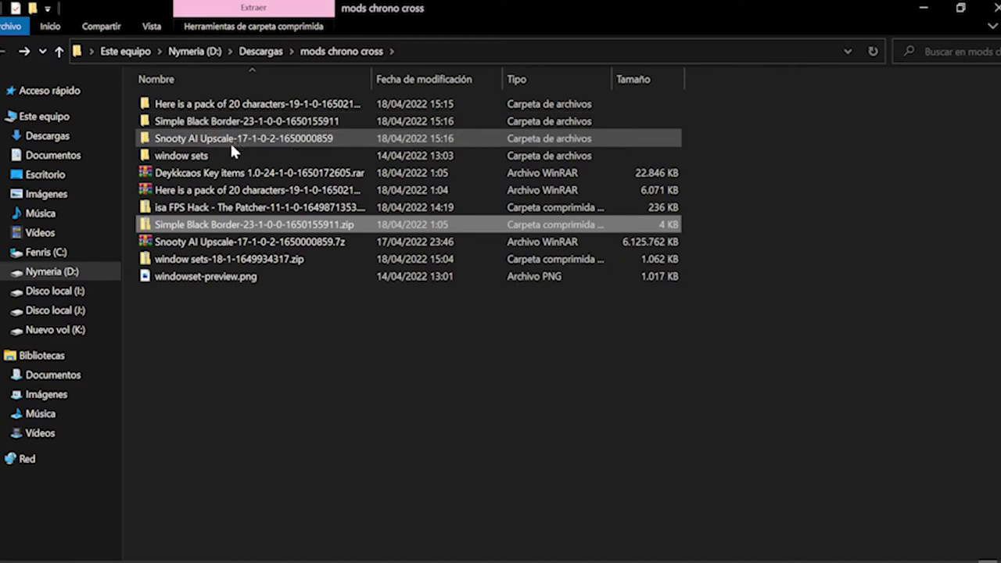
- Extract the Deykkcaos Key items 1.0 archive directly into the "mods chrono cross" folder
click(225, 173)
right_click(225, 173)
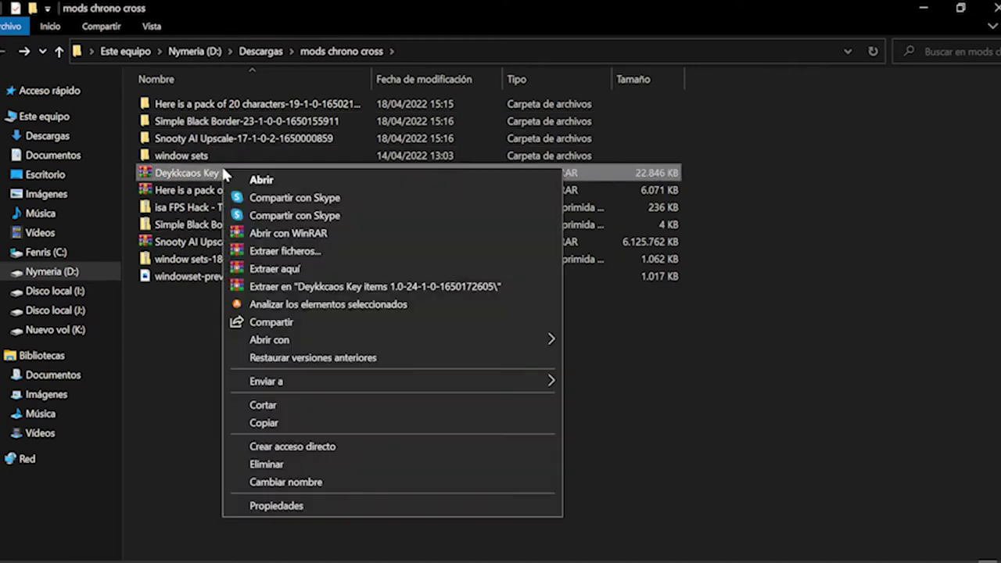
click(270, 266)
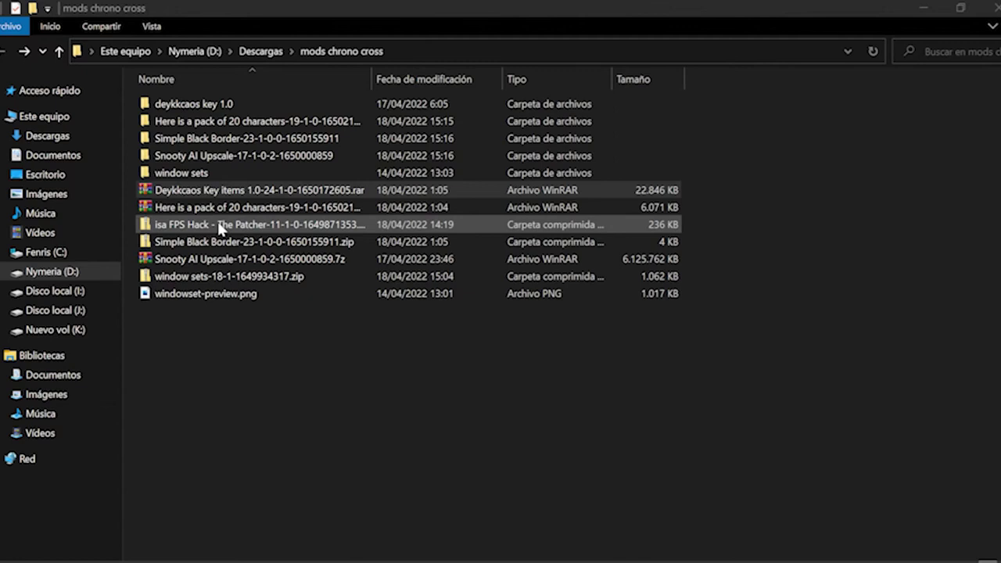
- Open the "isa FPS Hack - The Patcher" zip to view the executable it contains
double_click(219, 224)
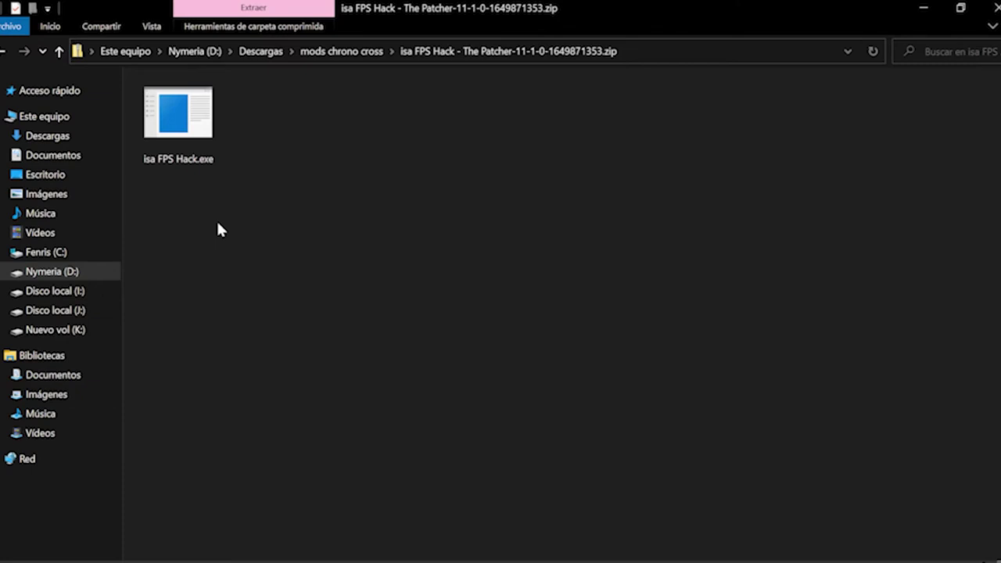
key(BackSpace)
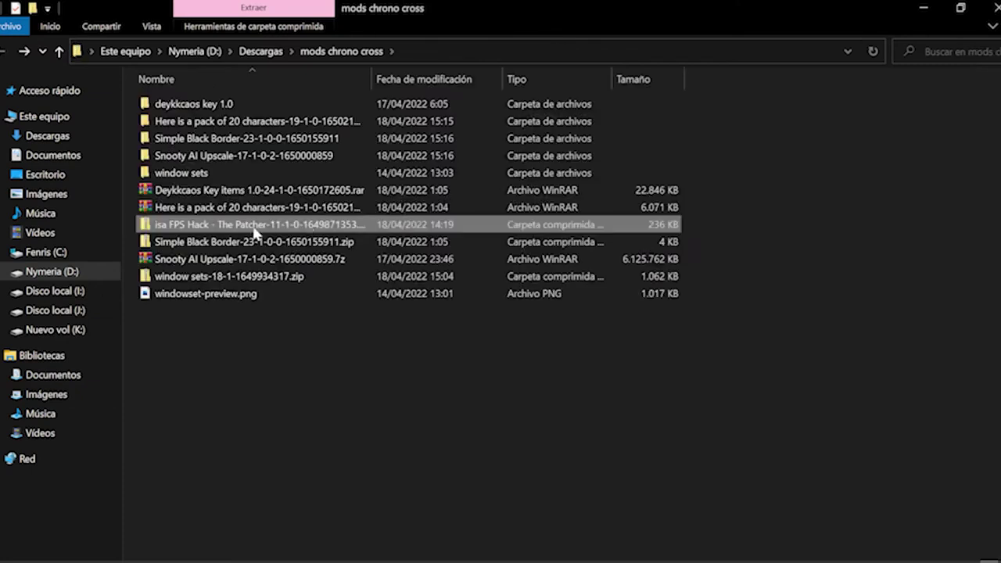
double_click(253, 228)
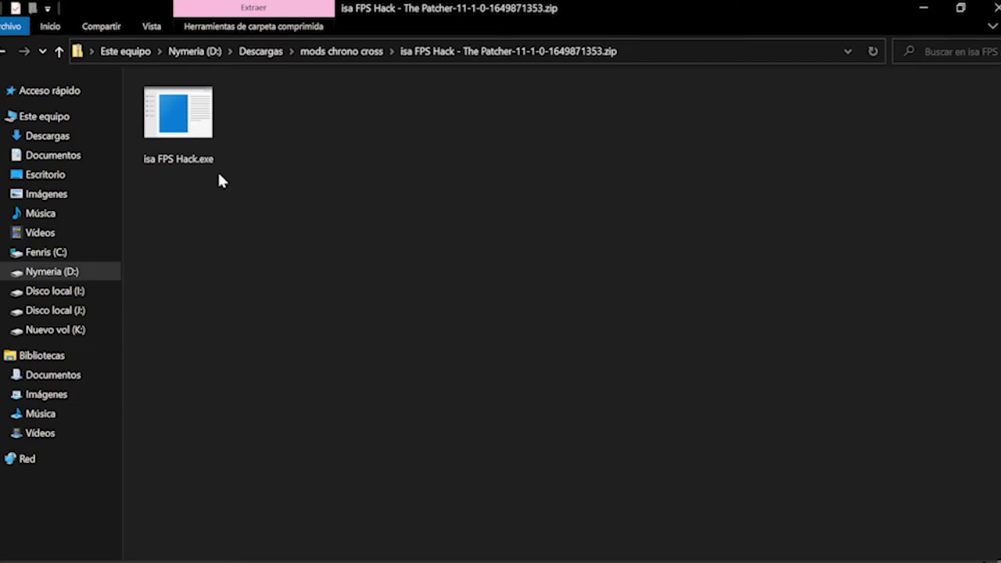
- Run isa FPS Hack.exe from the zip, view its original-file selection dialog, and close the patcher without choosing a file
double_click(204, 150)
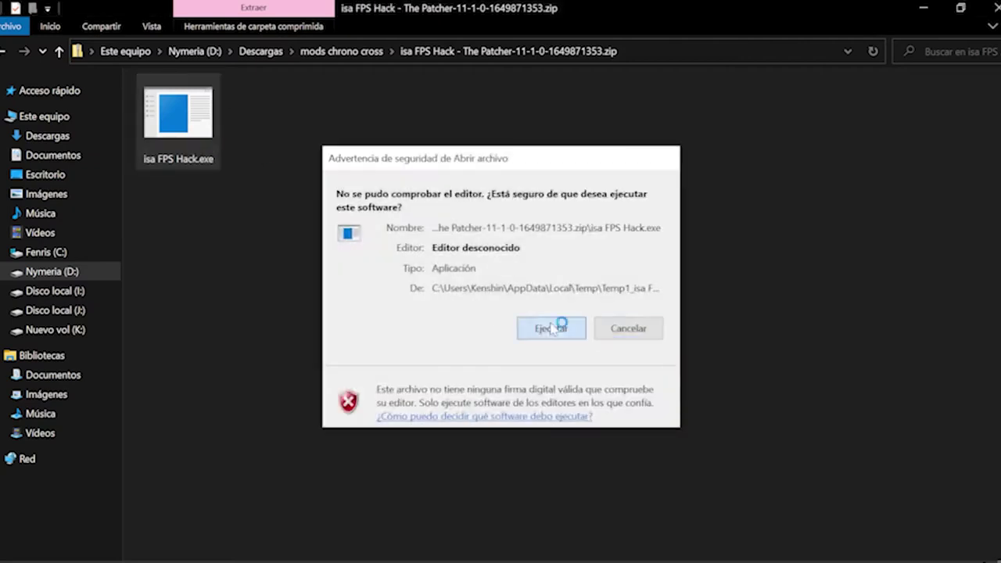
click(551, 328)
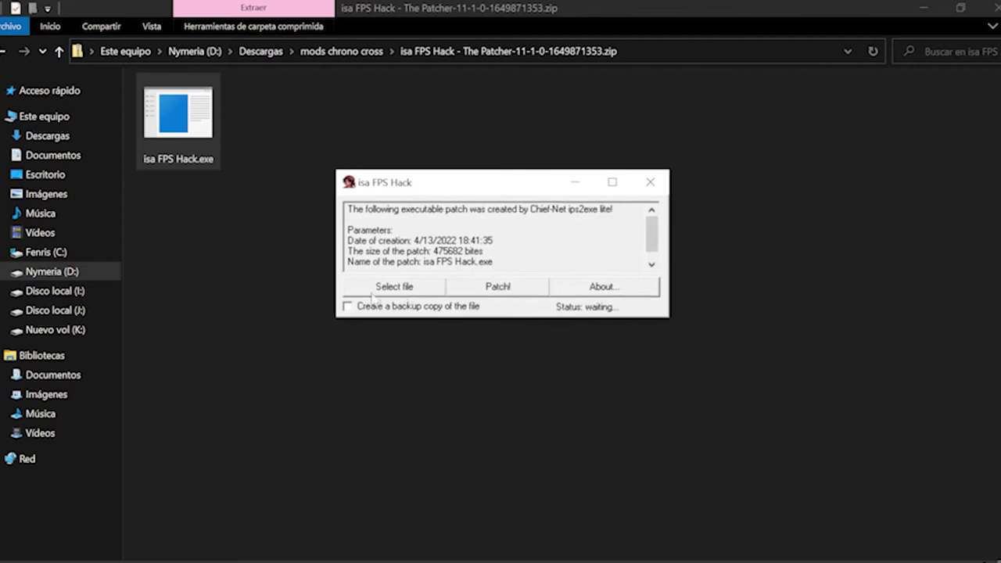
click(392, 288)
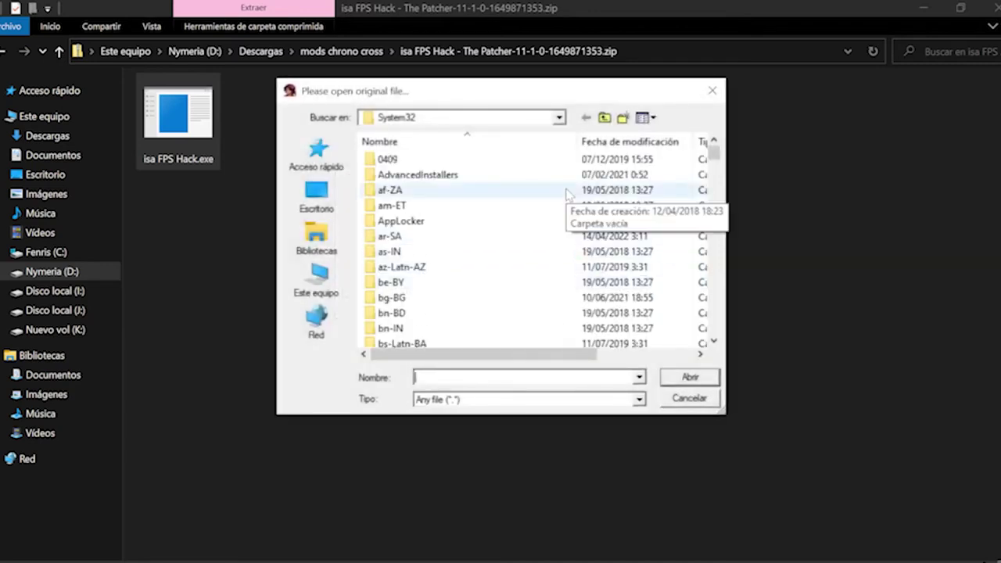
click(709, 93)
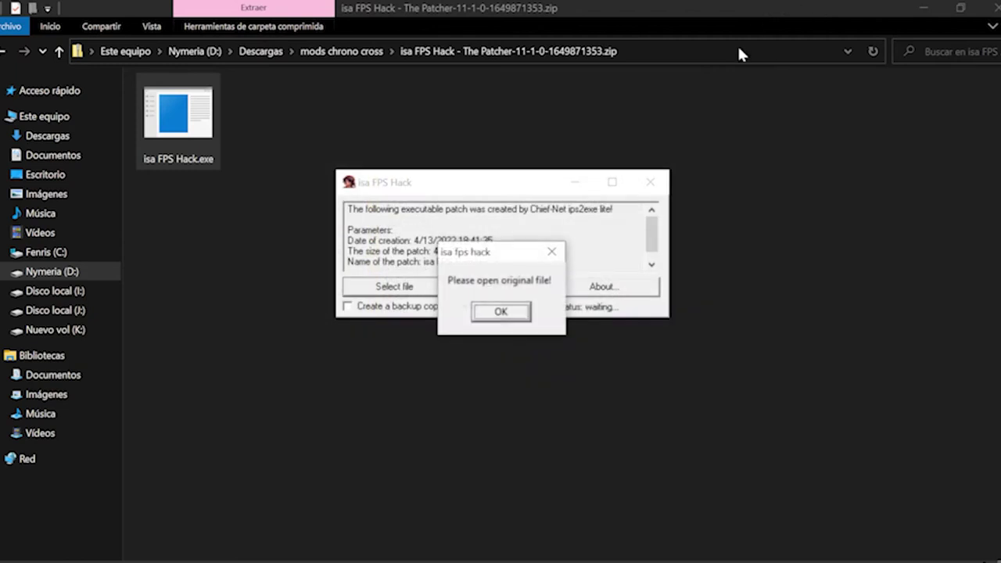
click(518, 312)
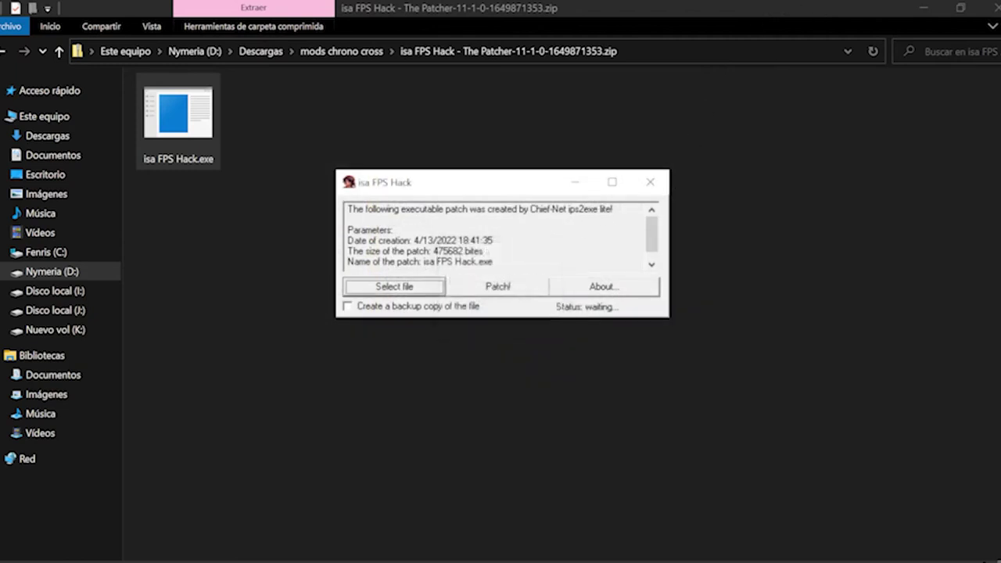
click(650, 182)
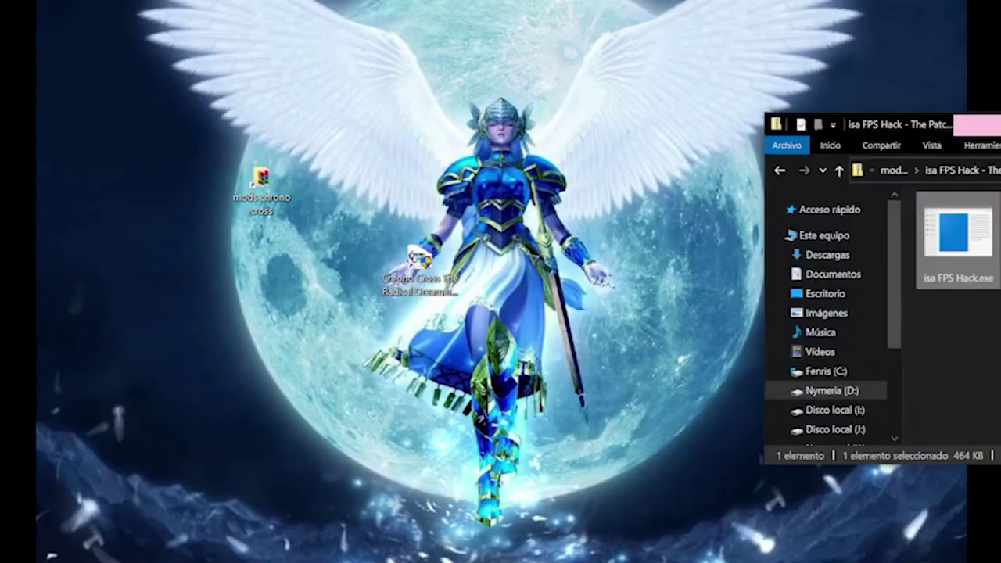
key(super+d)
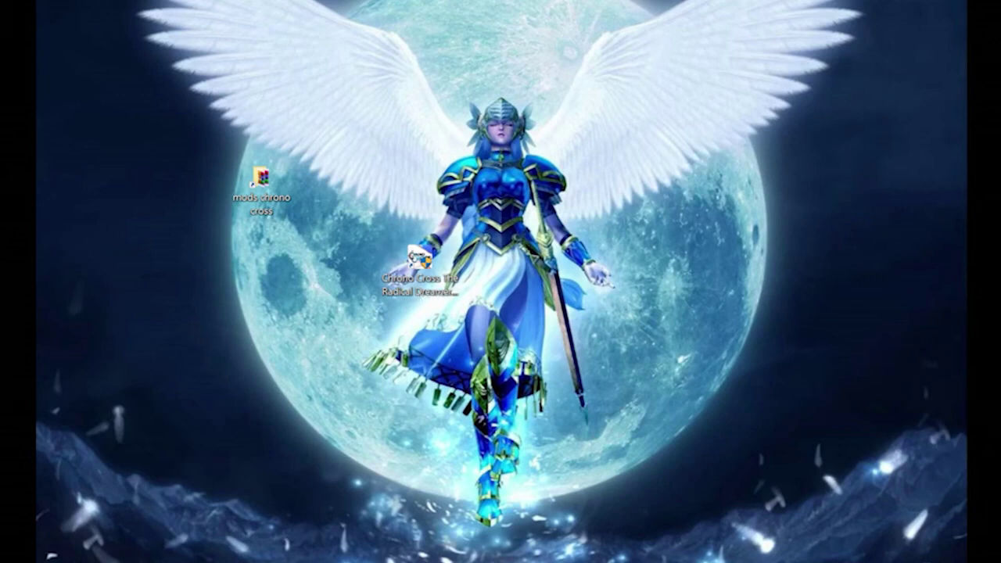
key(super+d)
drag(738, 67, 618, 72)
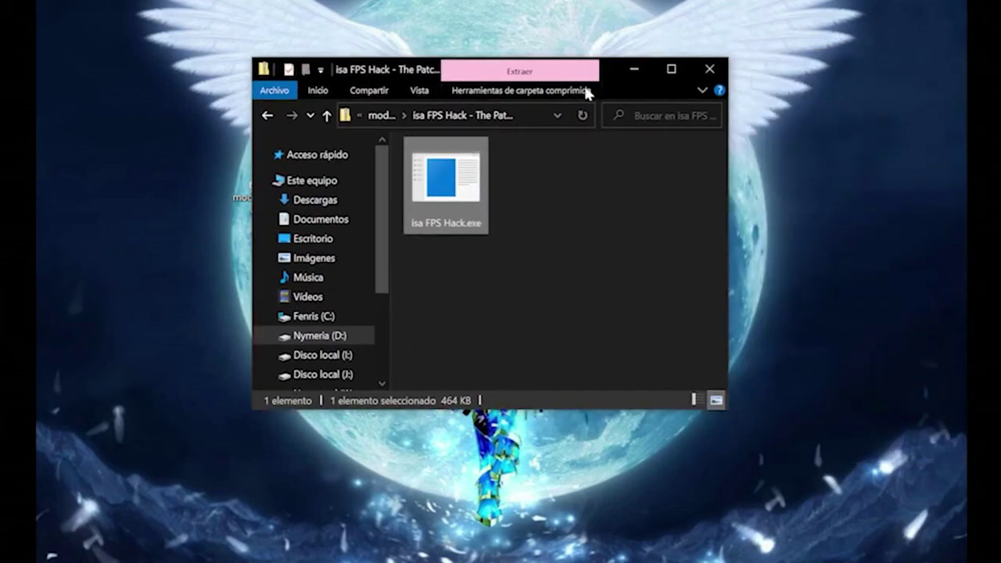
click(671, 68)
- Run isa FPS Hack.exe again to view the patcher's options, and close it without patching
double_click(192, 155)
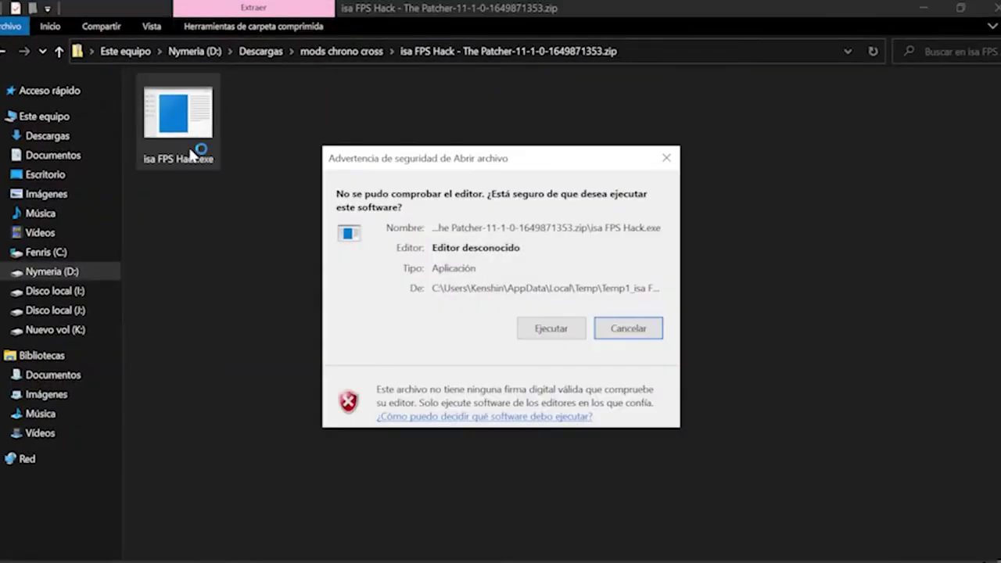
click(538, 327)
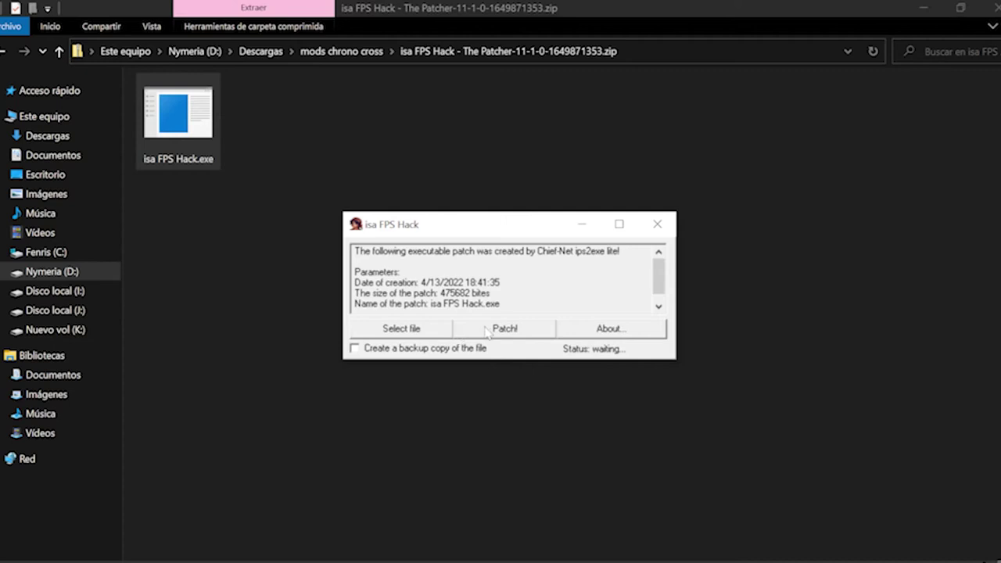
click(658, 225)
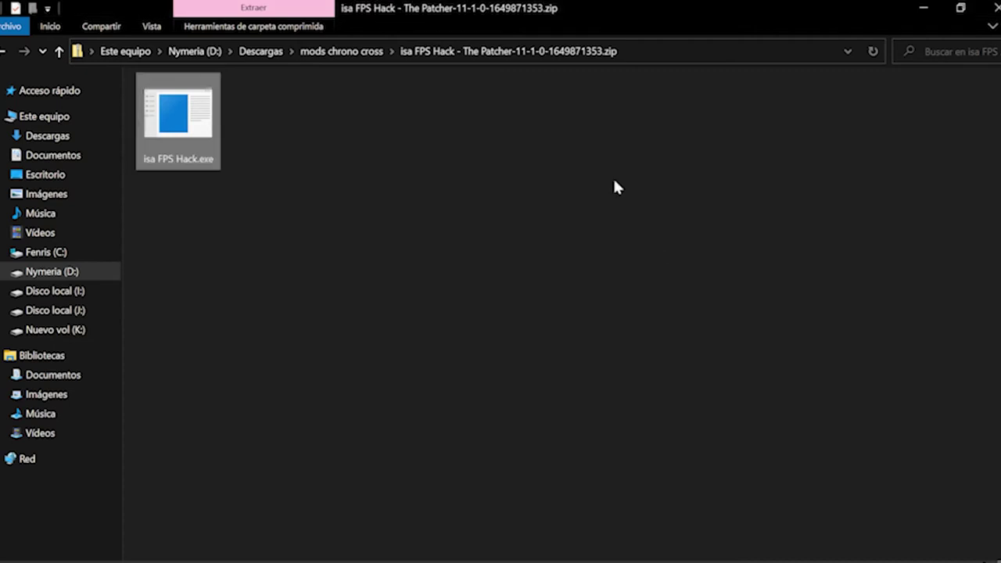
- Delete the Deykkcaos, 20 characters, Simple Black Border, Snooty AI Upscale and window sets archives from "mods chrono cross", keeping the isa FPS Hack zip
key(BackSpace)
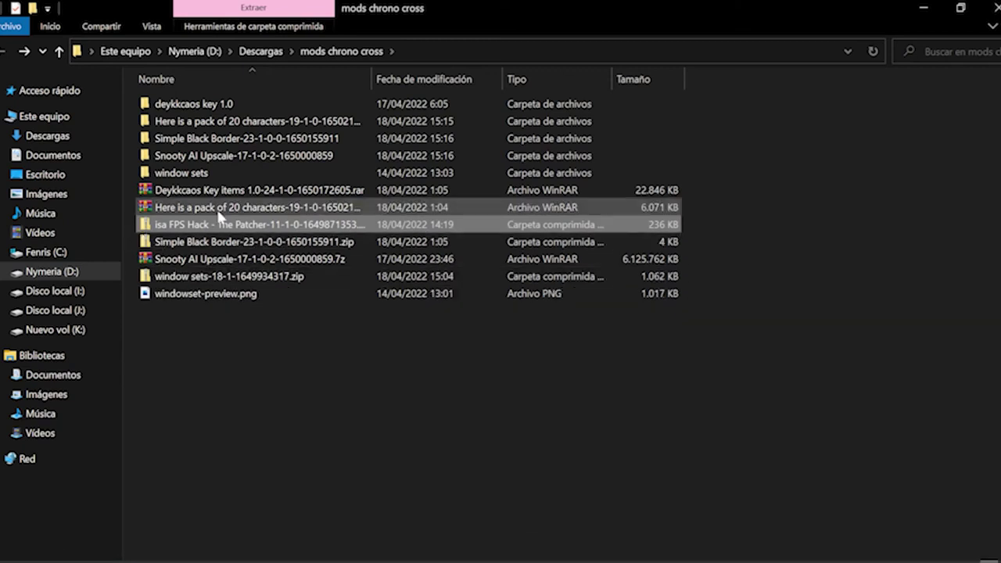
shift+click(251, 192)
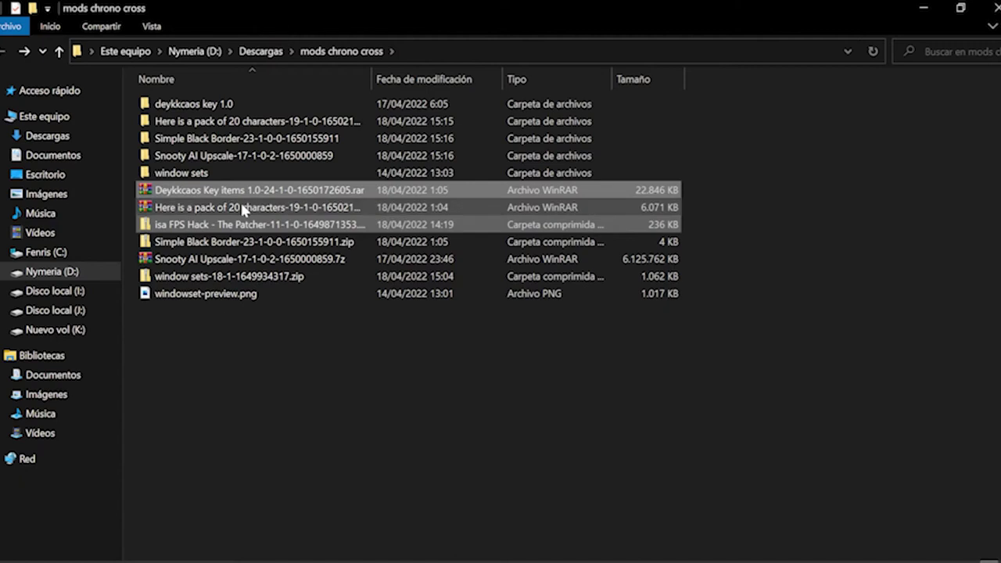
ctrl+click(225, 225)
ctrl+click(227, 243)
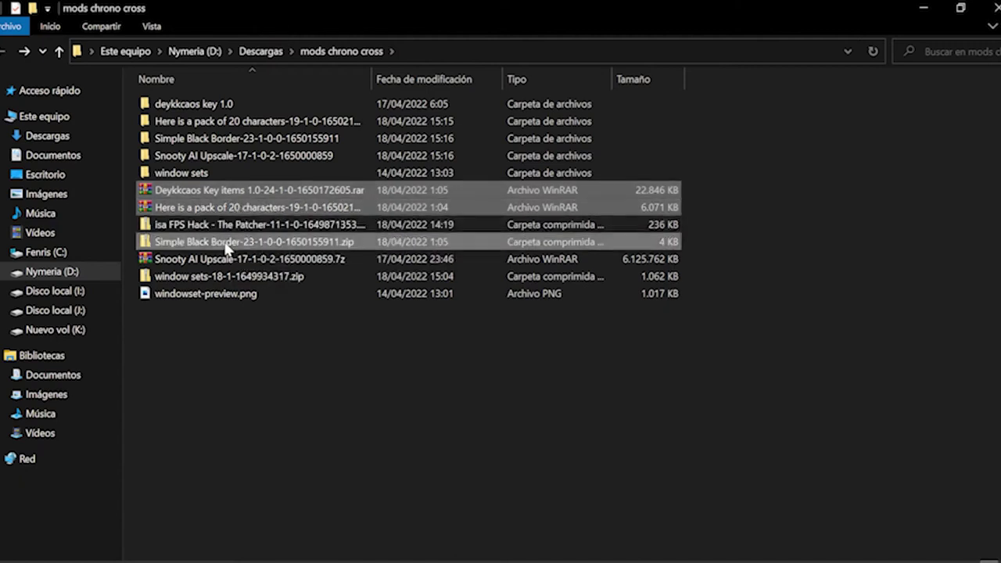
ctrl+click(219, 259)
ctrl+click(211, 276)
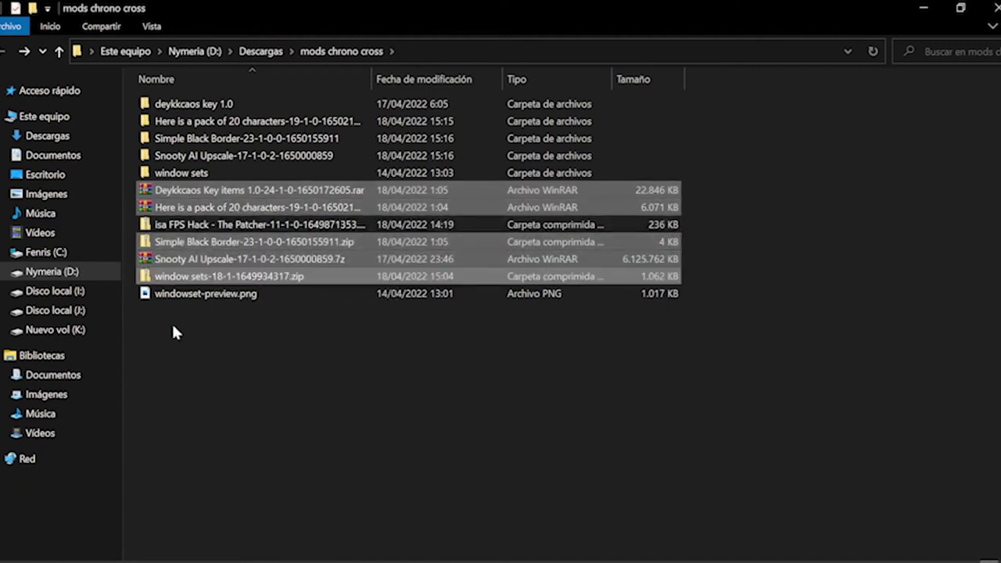
key(Delete)
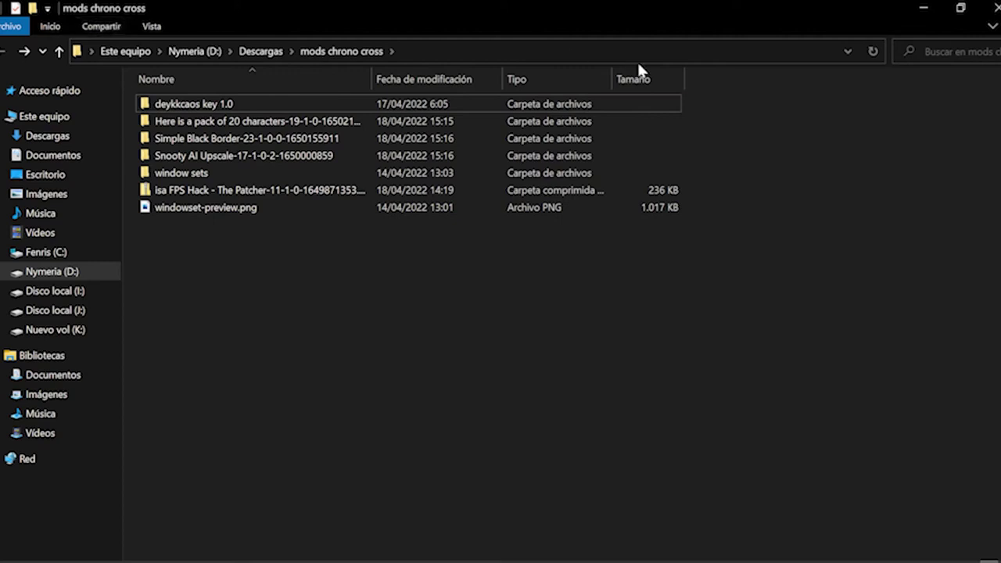
- Fit the "mods chrono cross" window to the left half of the desktop and move the Chrono Cross shortcut into the free area beside it
click(962, 9)
drag(507, 75, 258, 5)
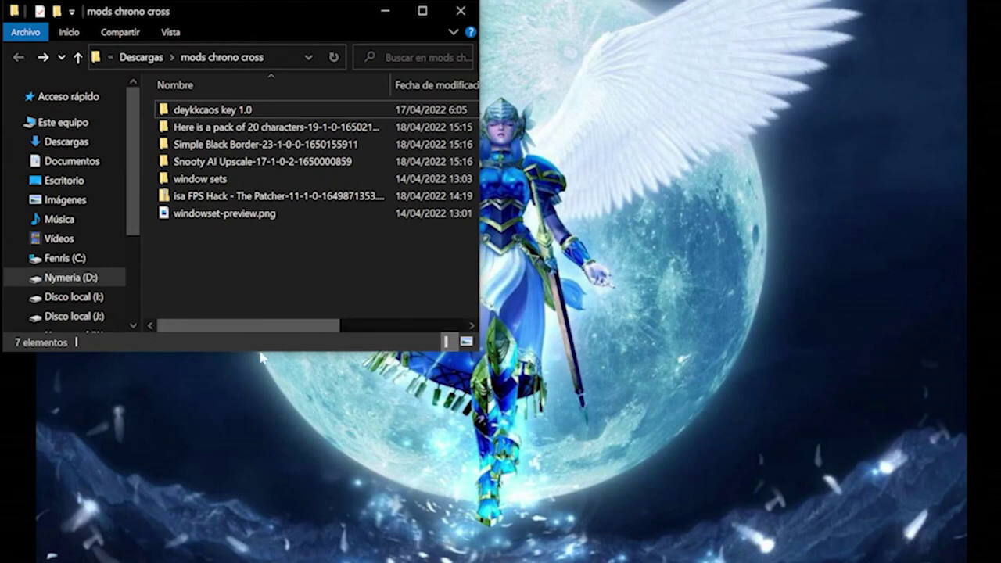
drag(255, 352, 255, 561)
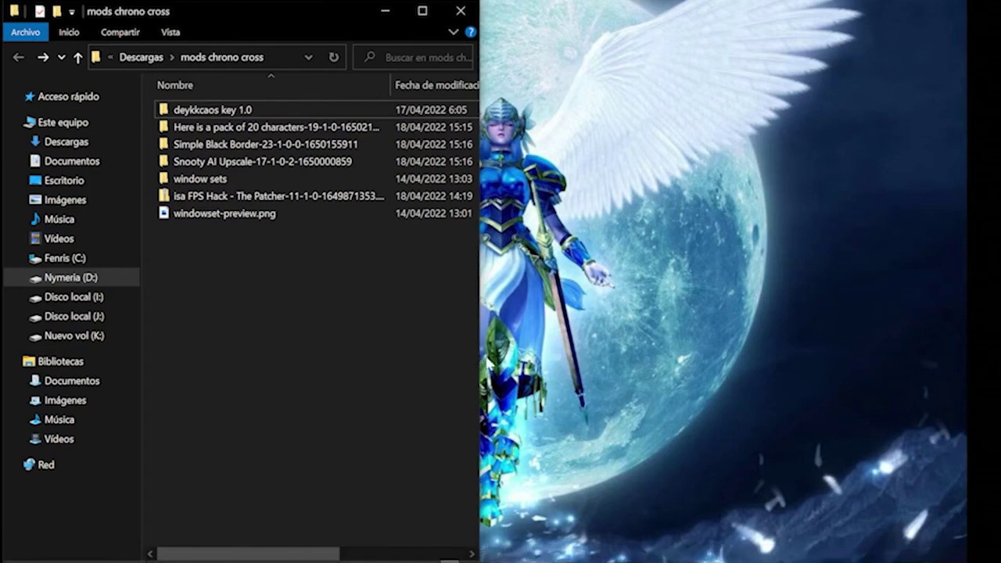
drag(475, 369, 403, 369)
drag(435, 292, 753, 210)
drag(402, 305, 480, 304)
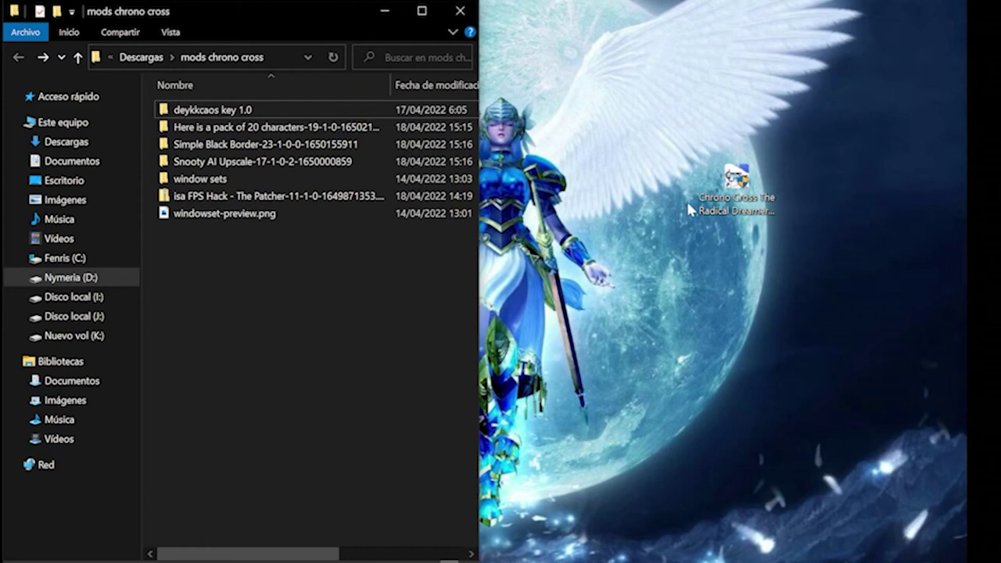
- Open the game's installation folder from the Chrono Cross shortcut's properties, and close the properties dialog
click(724, 207)
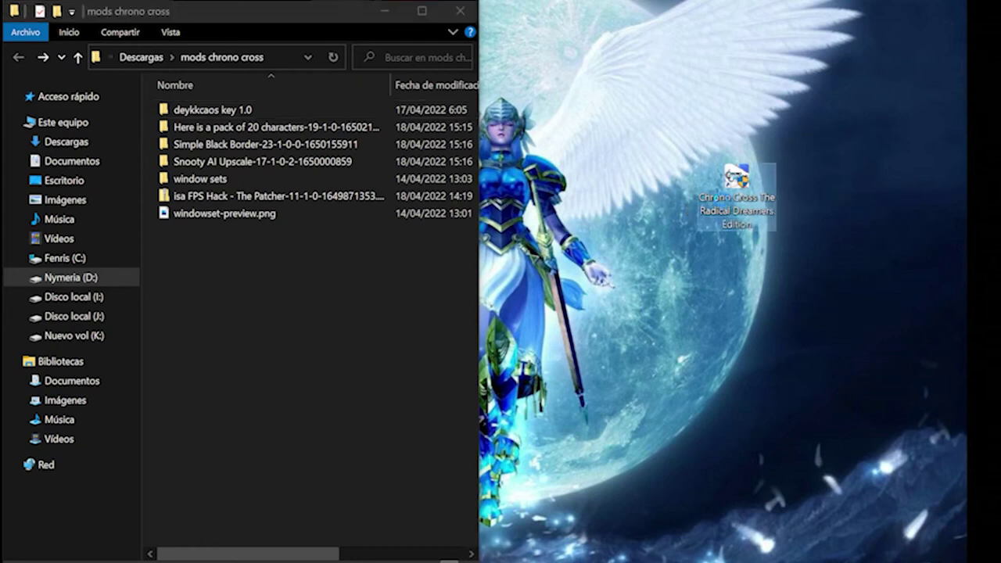
right_click(737, 176)
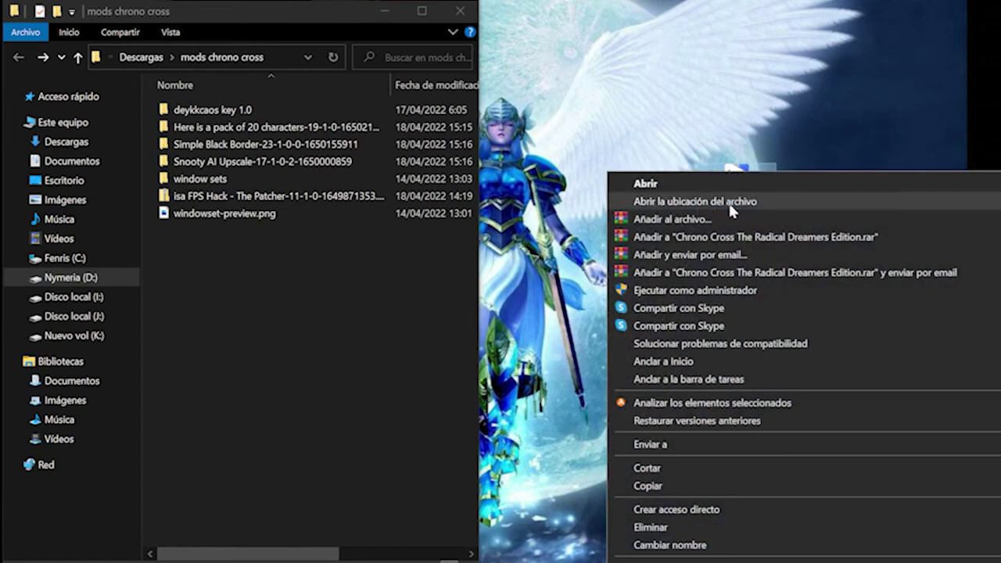
click(688, 561)
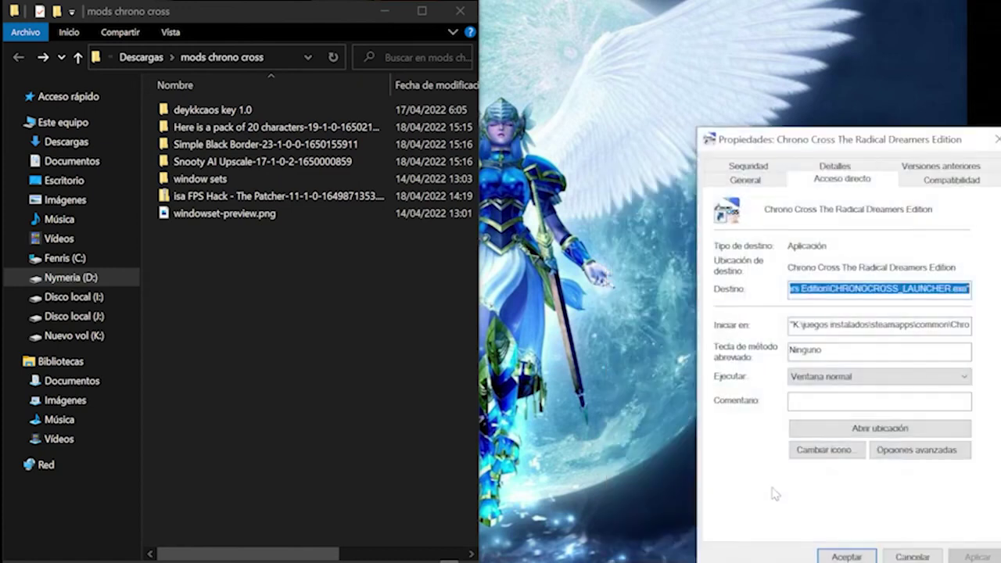
click(880, 428)
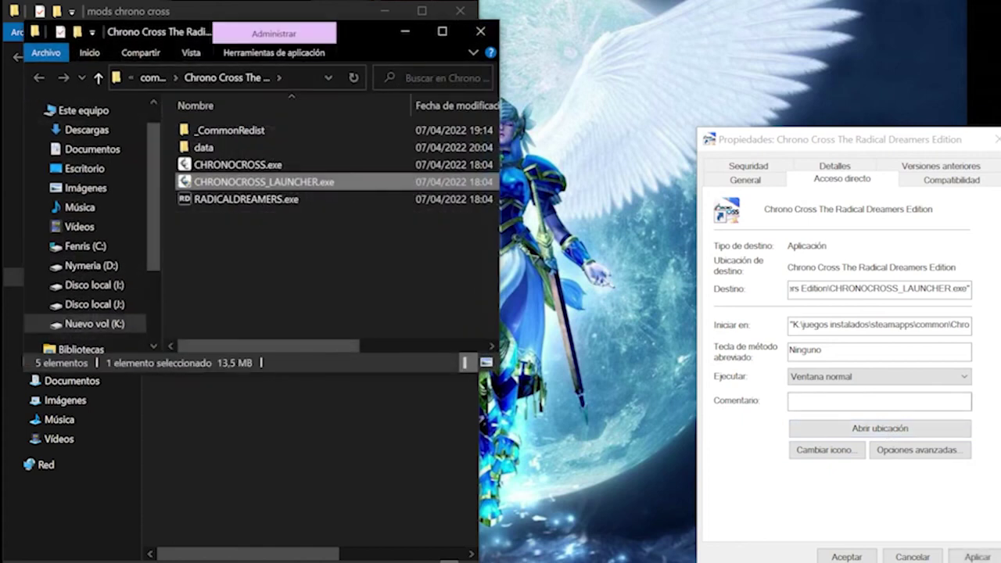
click(993, 139)
- Arrange the Chrono Cross The Radical Dreamers Edition folder window at full height side by side with the "mods chrono cross" window
drag(365, 37, 776, 74)
click(857, 73)
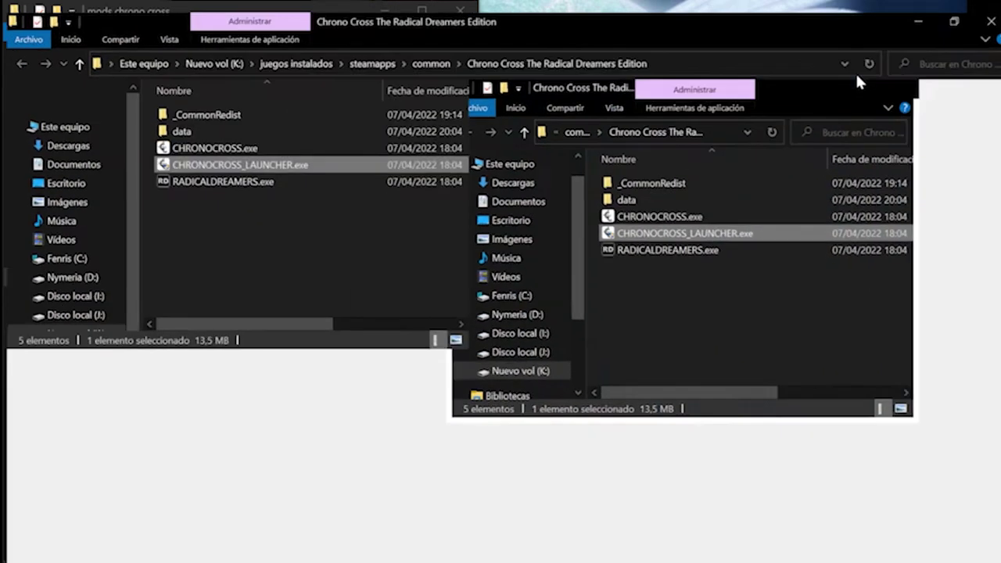
click(960, 9)
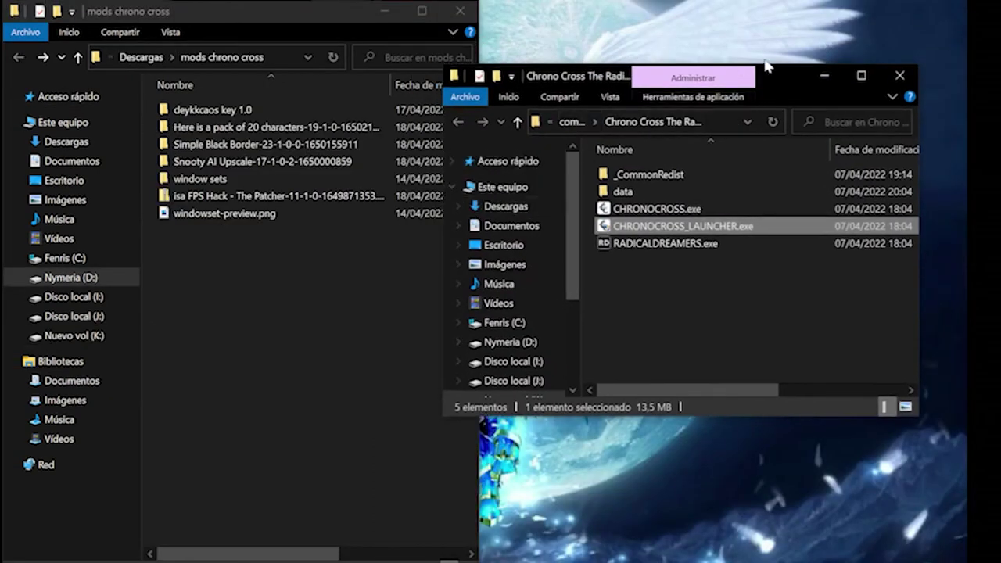
drag(769, 67, 782, 6)
drag(924, 241, 968, 232)
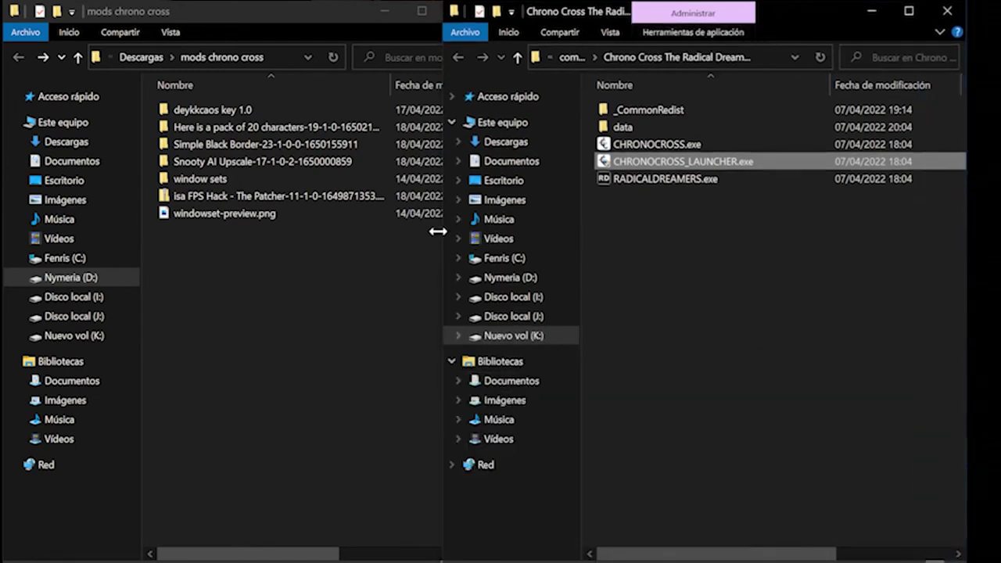
drag(445, 230, 475, 226)
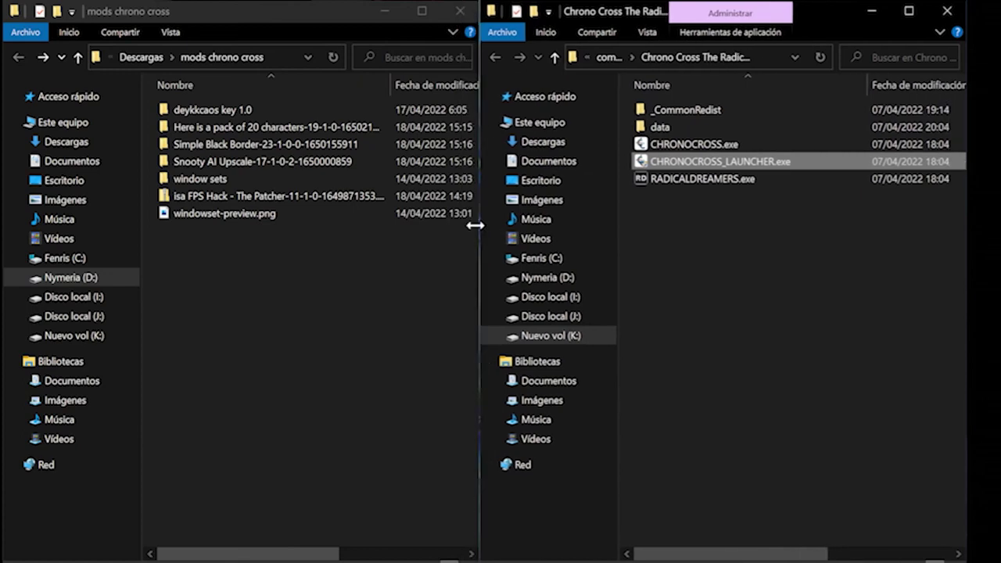
- Rename movie.dat in the game's data folder to movie.dat.buckup, accepting the extension change
double_click(671, 130)
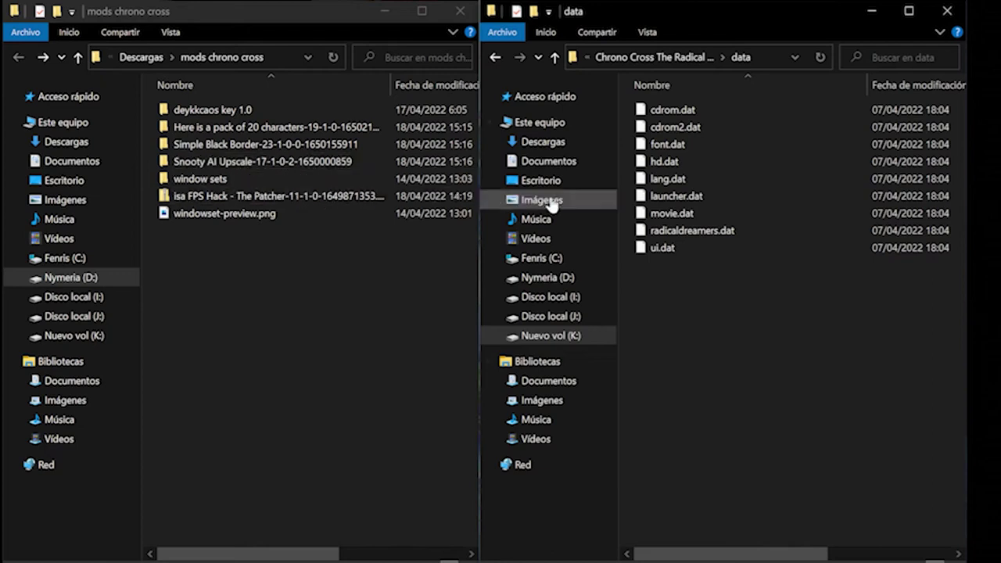
click(664, 224)
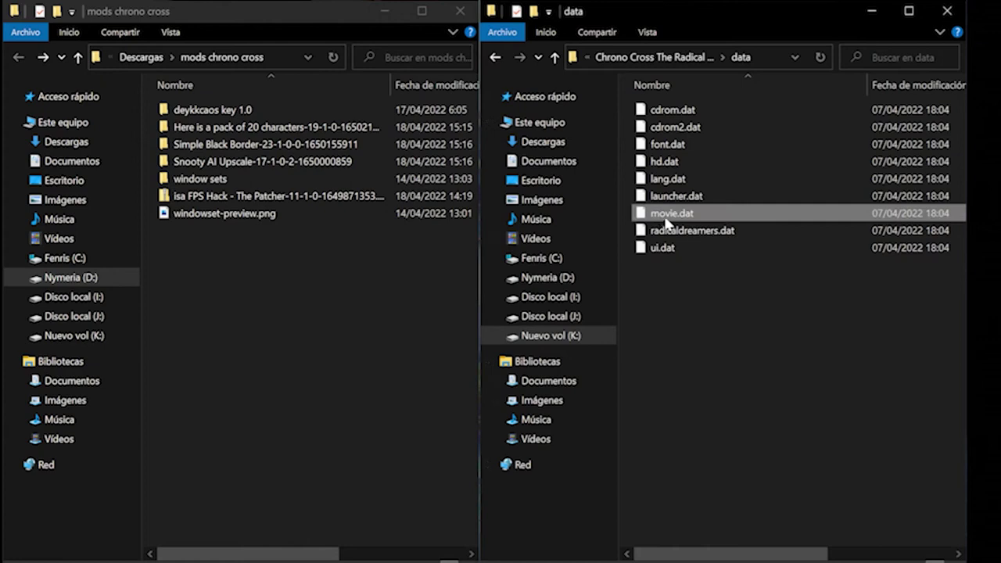
click(665, 223)
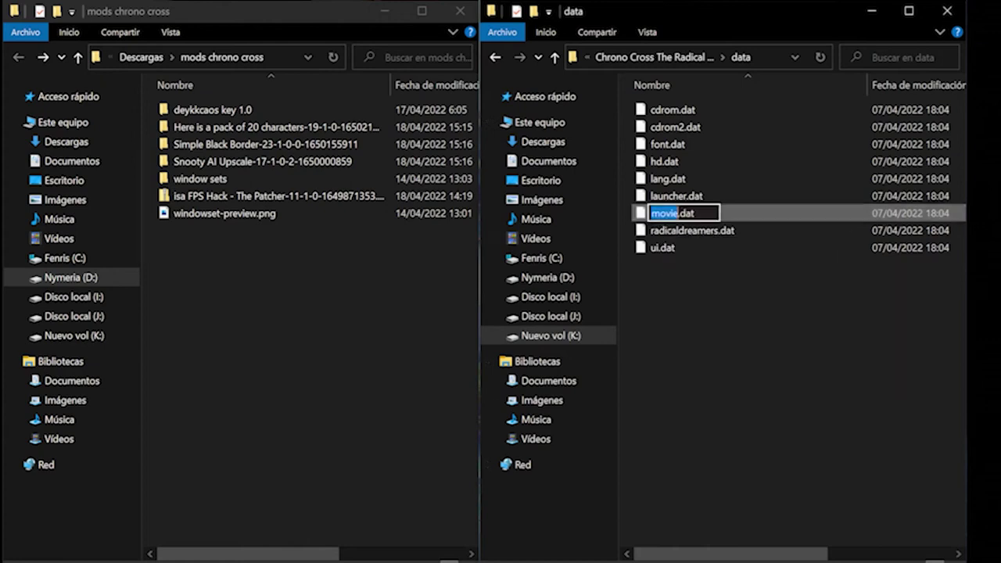
click(694, 213)
text(.b)
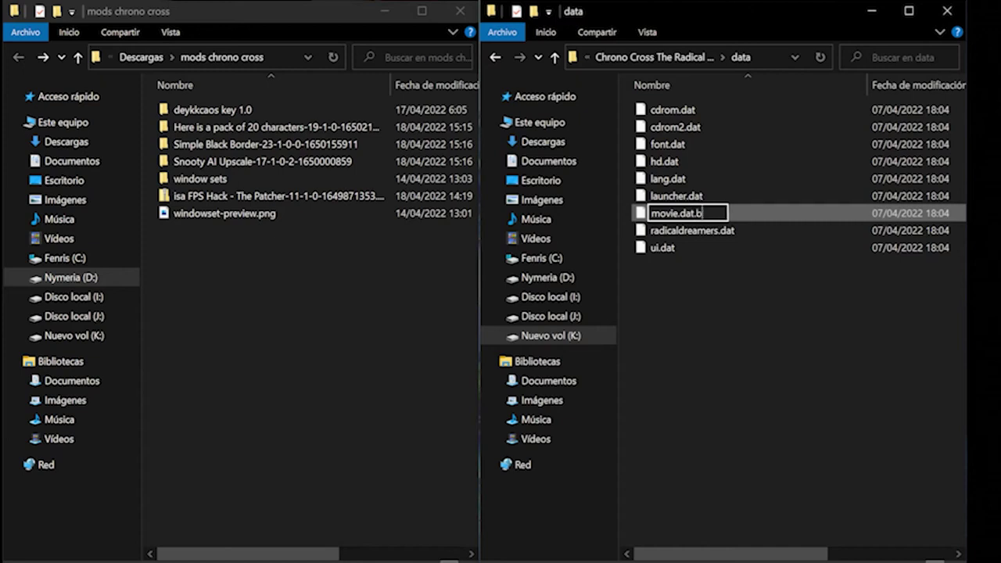
text(uckup)
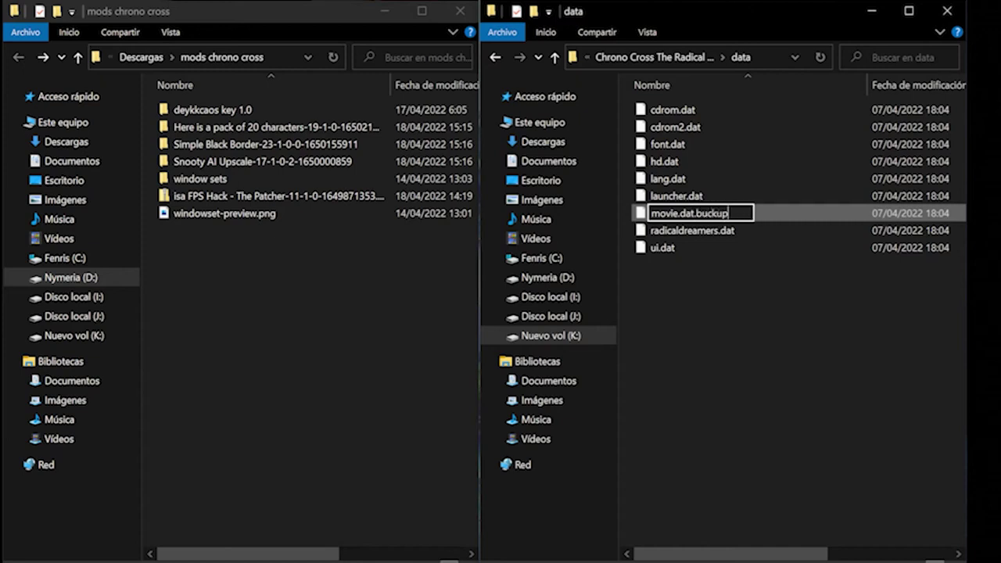
key(Return)
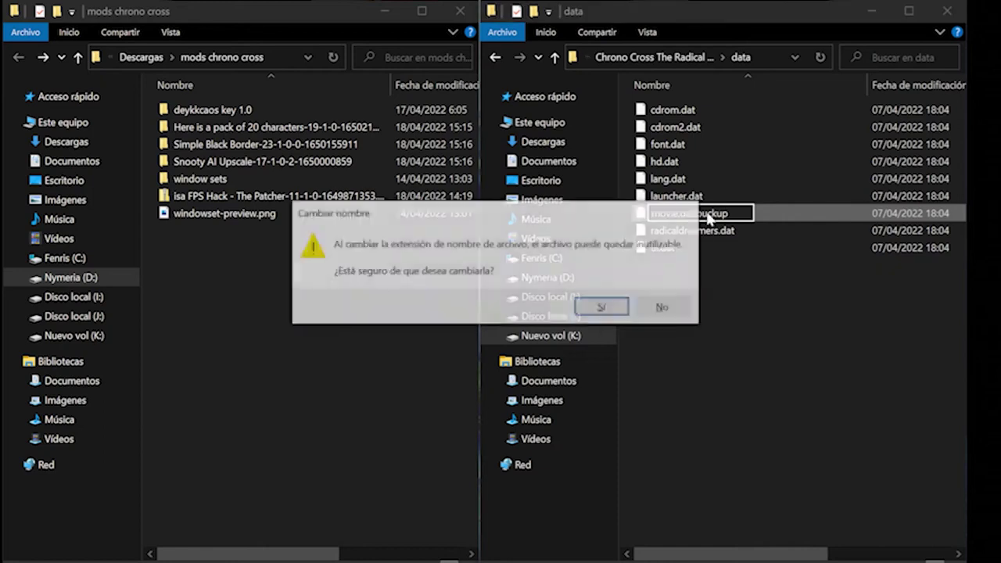
key(Return)
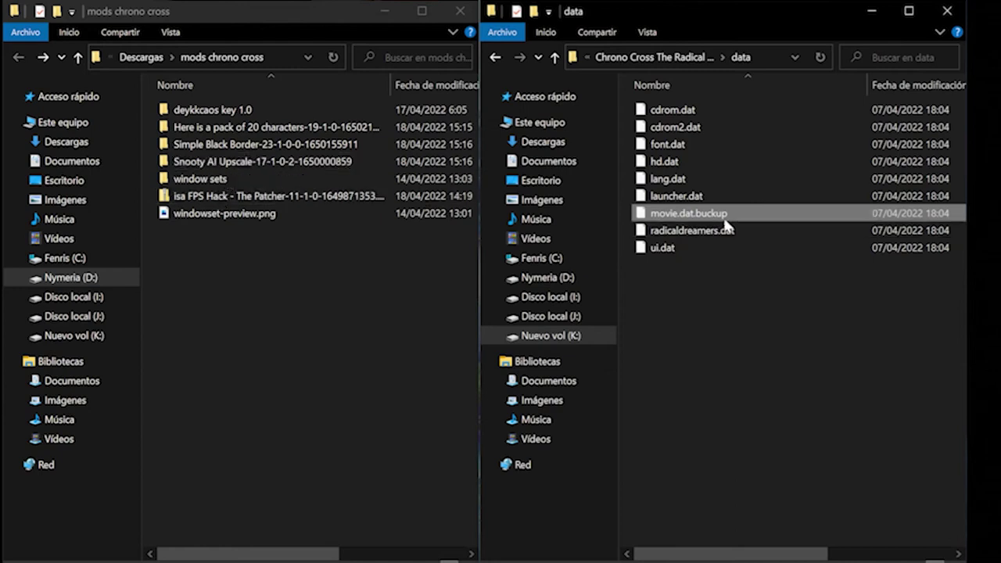
- Copy movie.dat from the Snooty AI Upscale mod folder into the game's data folder and move the copy progress window aside
double_click(248, 161)
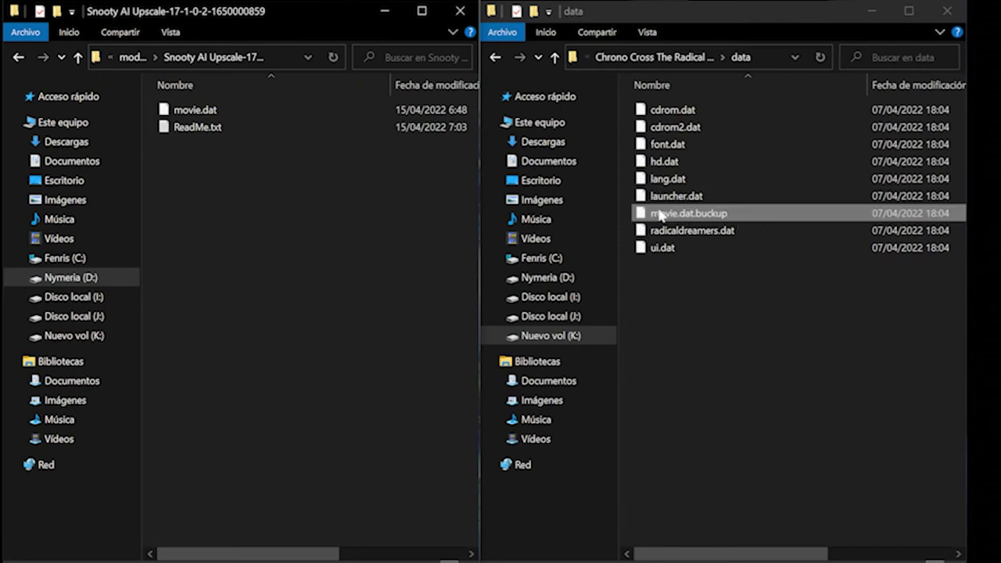
drag(212, 112, 721, 305)
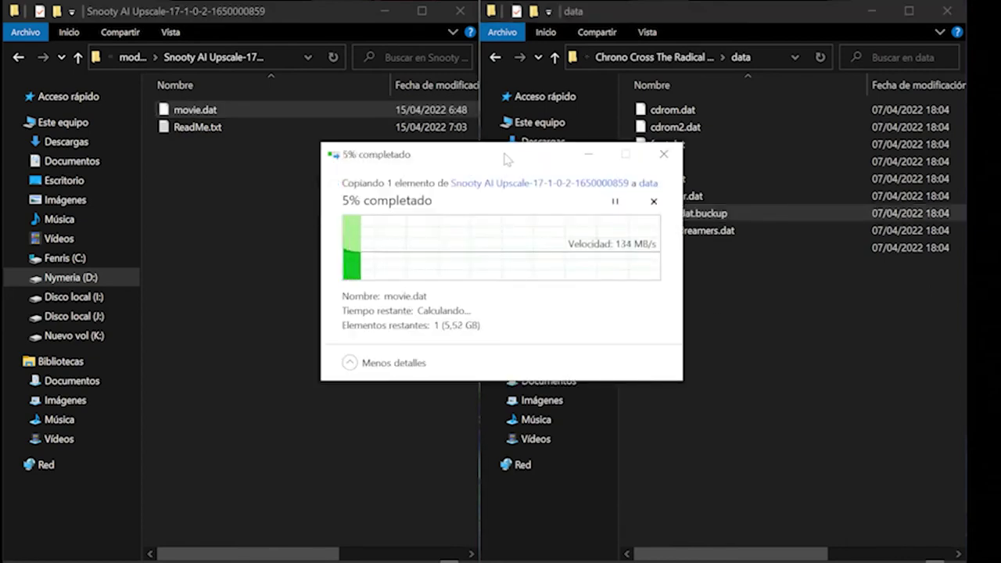
drag(505, 160, 645, 200)
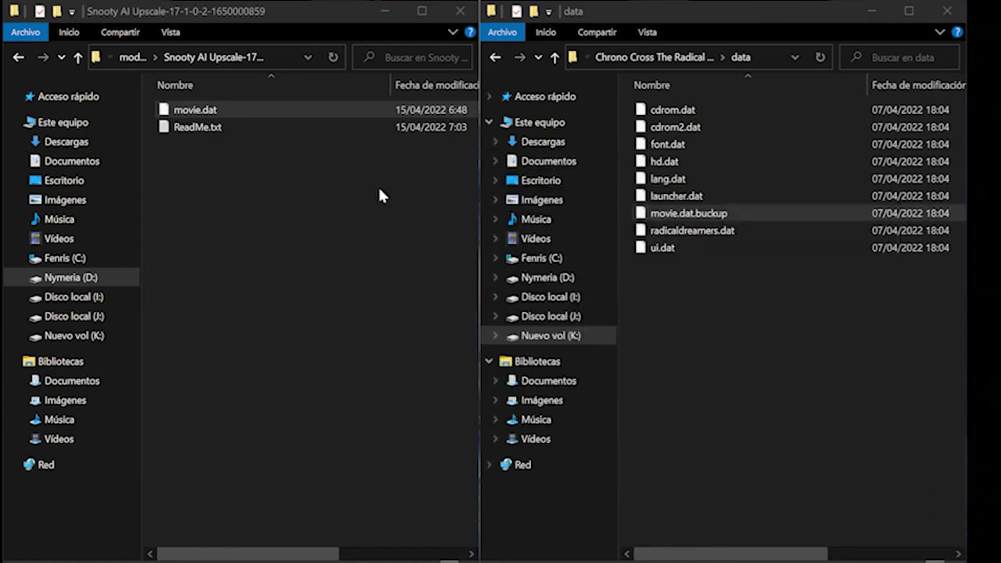
- Return to the "mods chrono cross" folder and open the "deykkcaos key 1.0" folder
click(222, 239)
key(alt+Up)
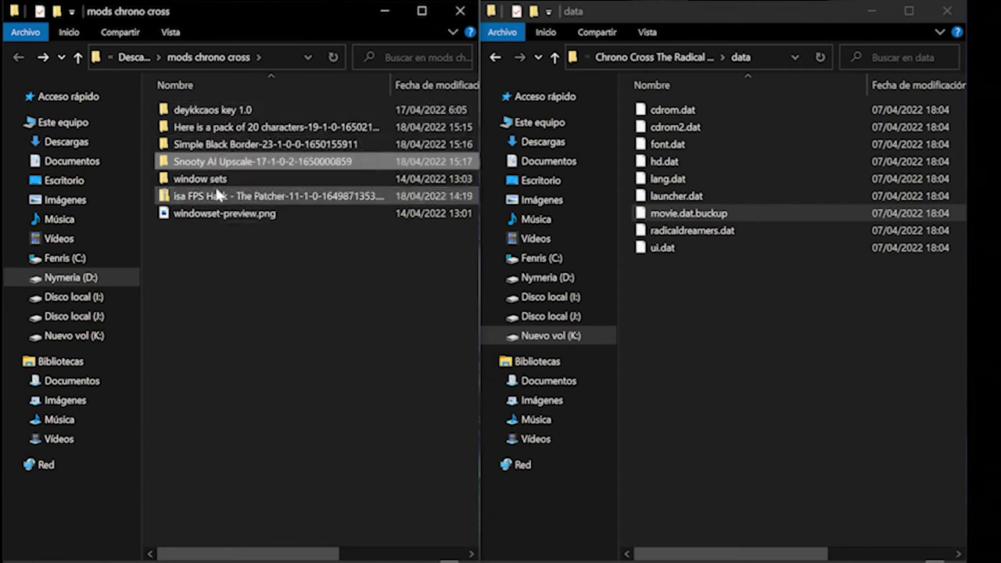
double_click(216, 112)
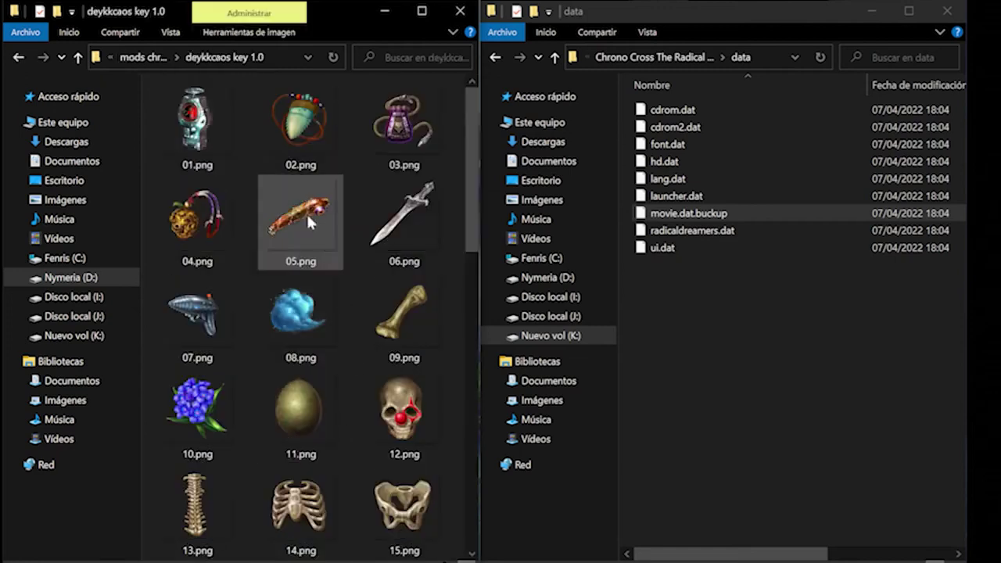
key(alt+Left)
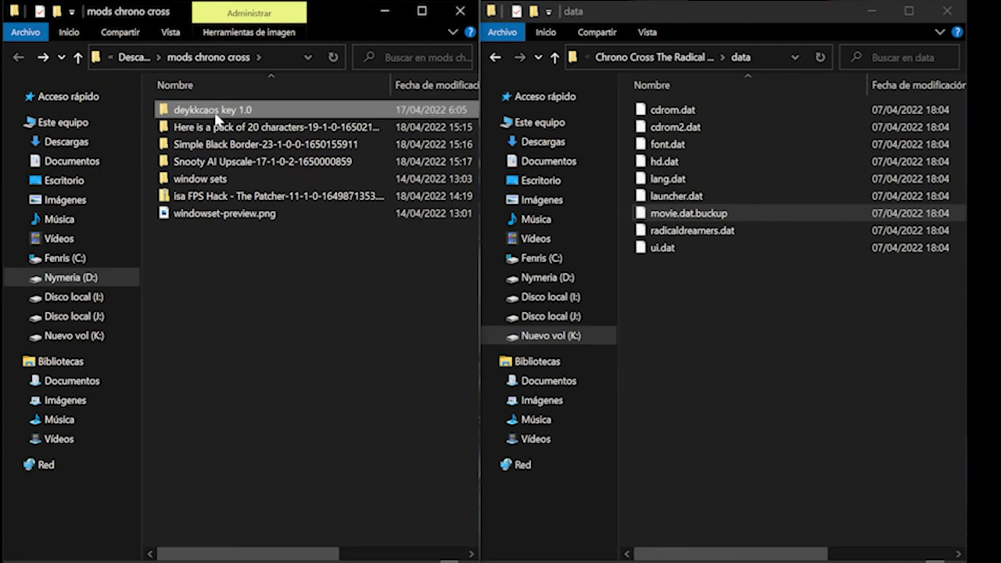
double_click(218, 113)
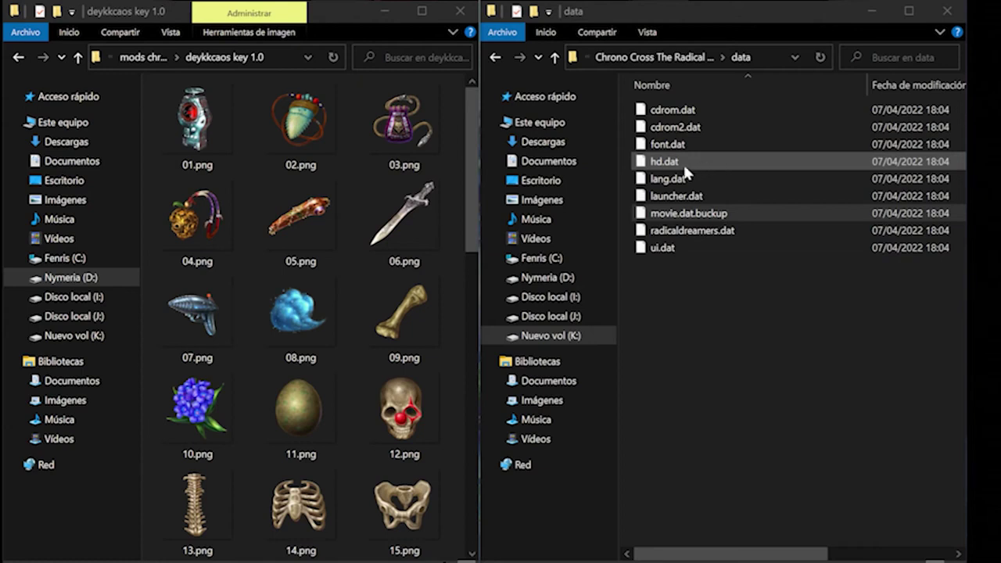
key(ctrl+v)
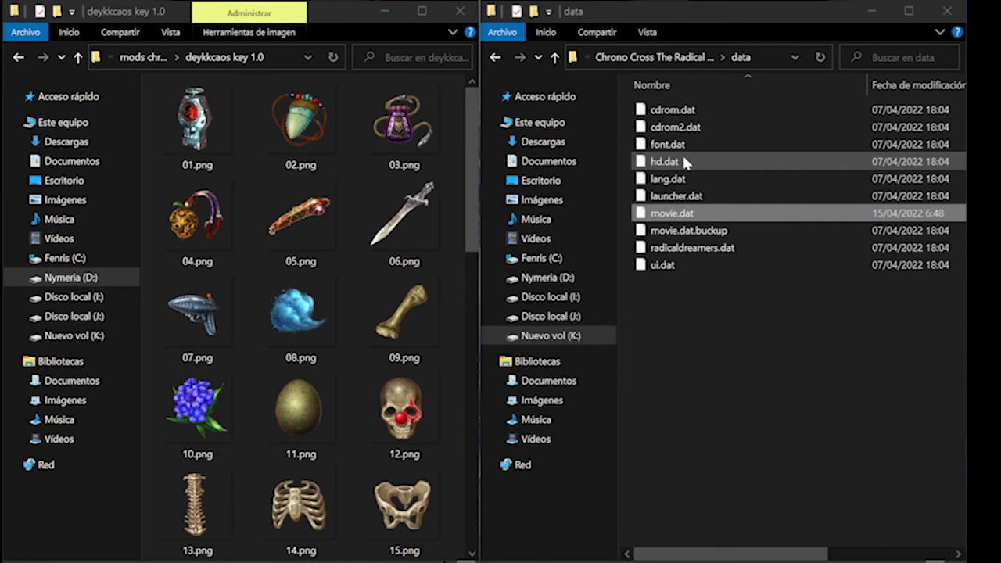
- Choose to open hd.dat with another program from the PC, without making it the default for .dat files
click(675, 162)
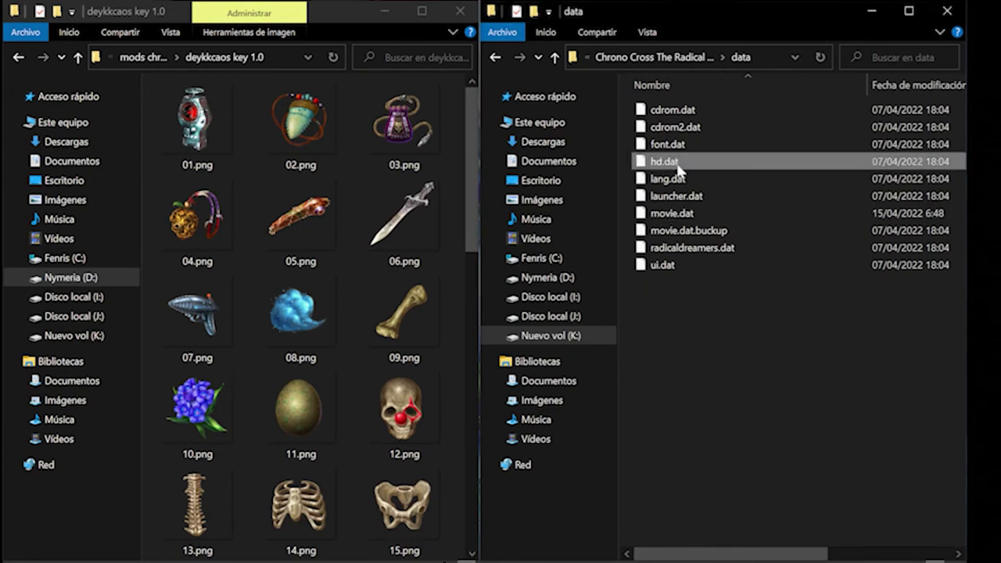
right_click(678, 167)
click(711, 175)
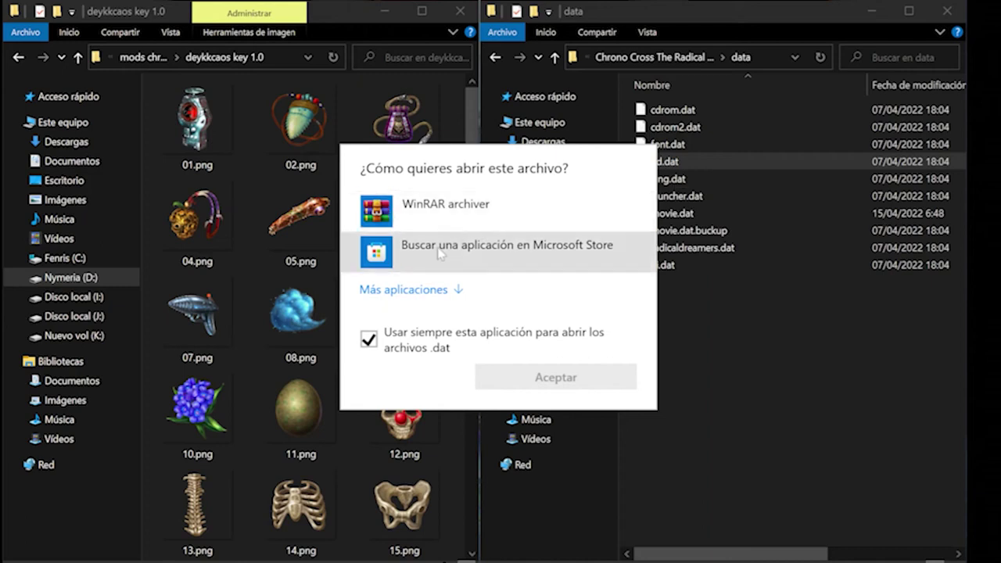
click(372, 344)
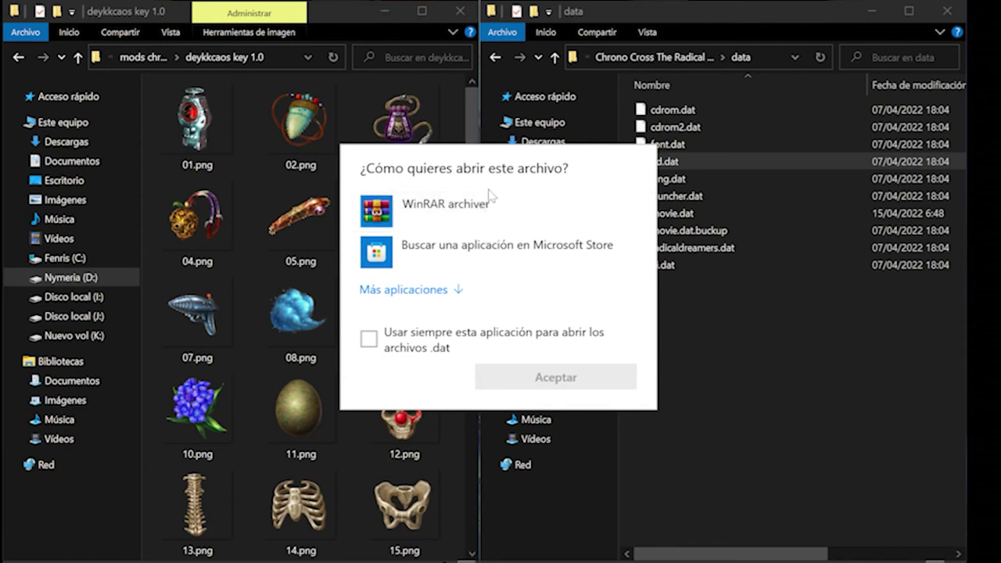
click(428, 291)
scroll(478, 288, down, 5)
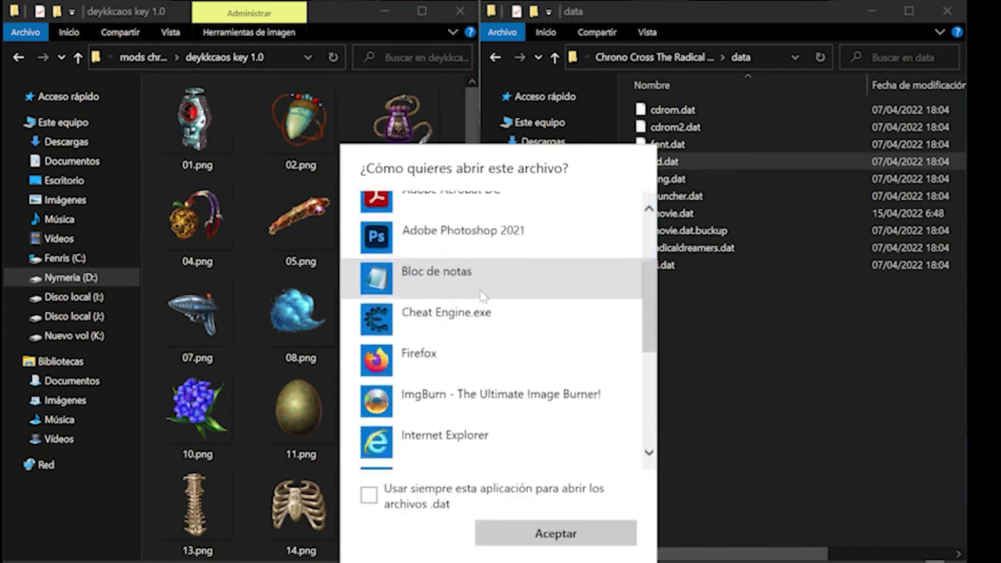
scroll(483, 296, down, 2)
click(428, 448)
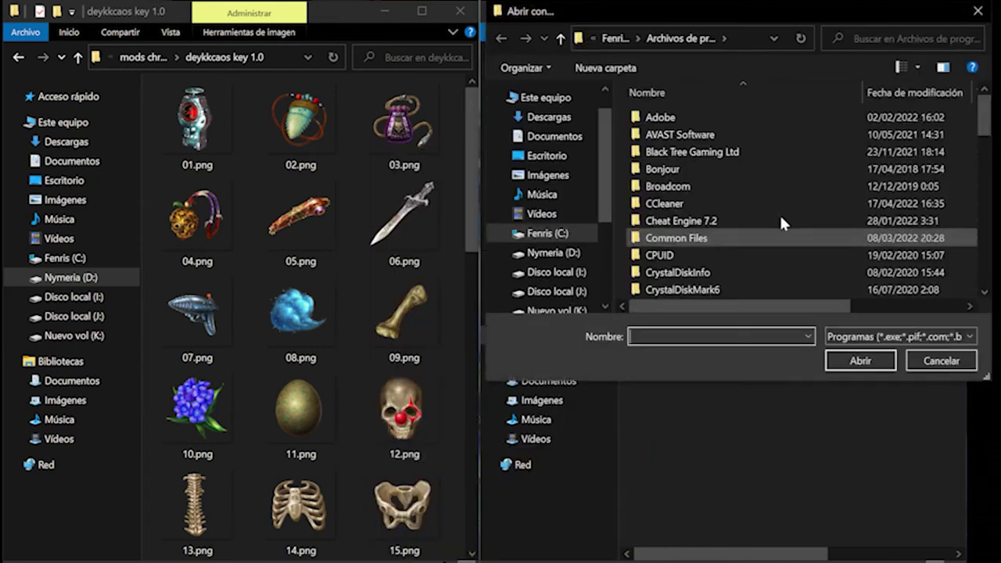
- Search the program files for "winrar" and open hd.dat with WinRAR.exe
click(892, 38)
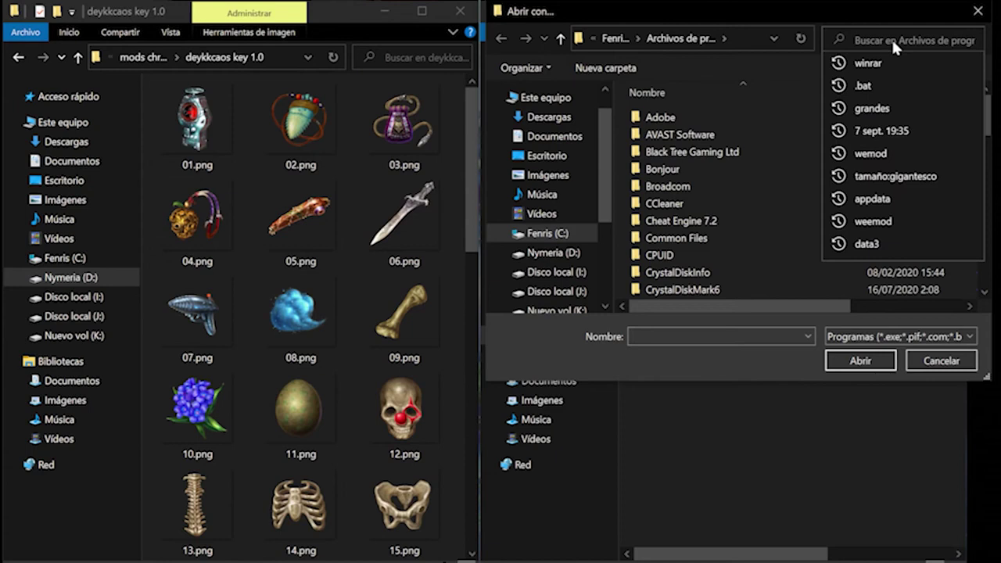
text(winrar)
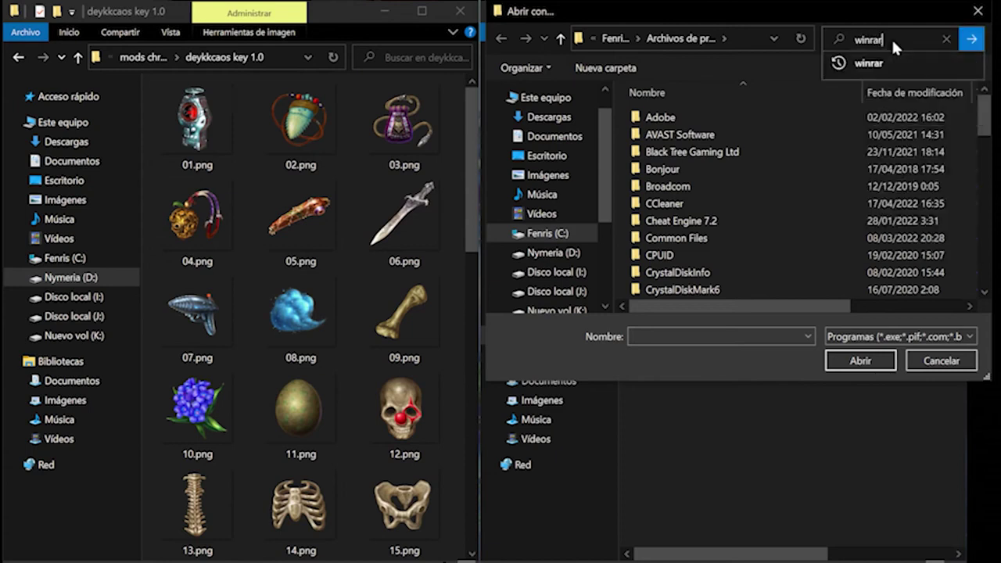
key(Return)
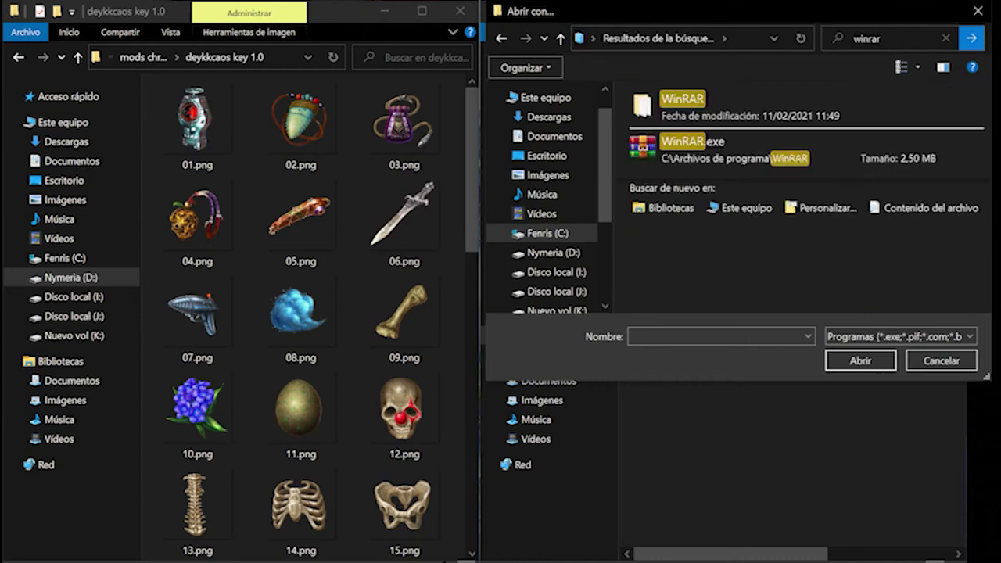
double_click(701, 159)
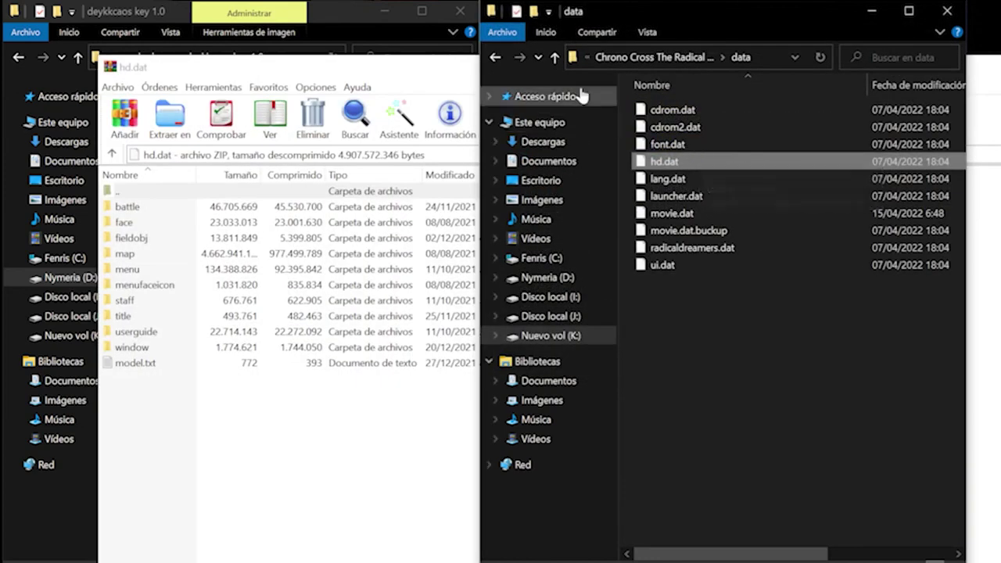
- Place the hd.dat archive window beside the key item images and narrow it to fit the screen
click(434, 67)
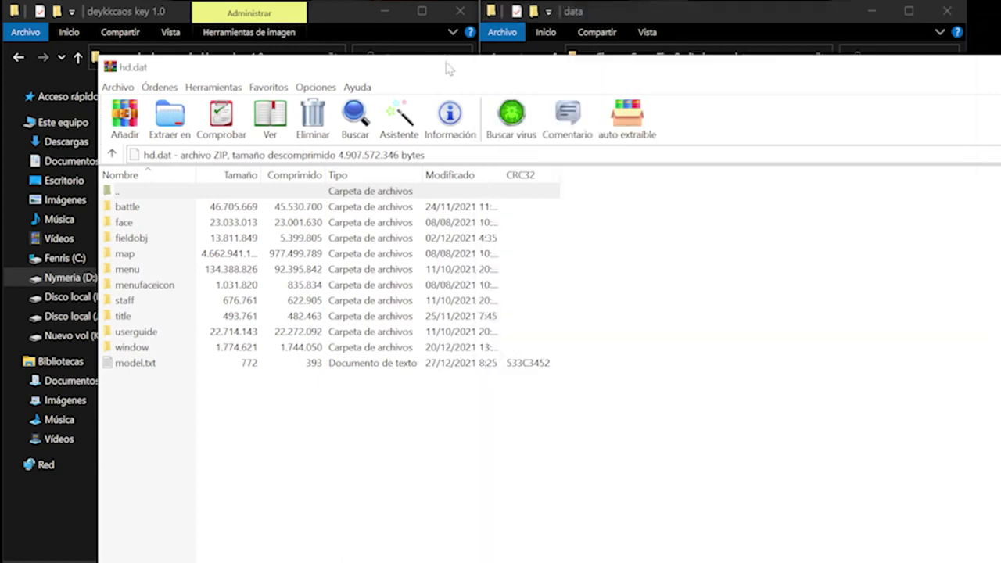
drag(450, 69, 607, 58)
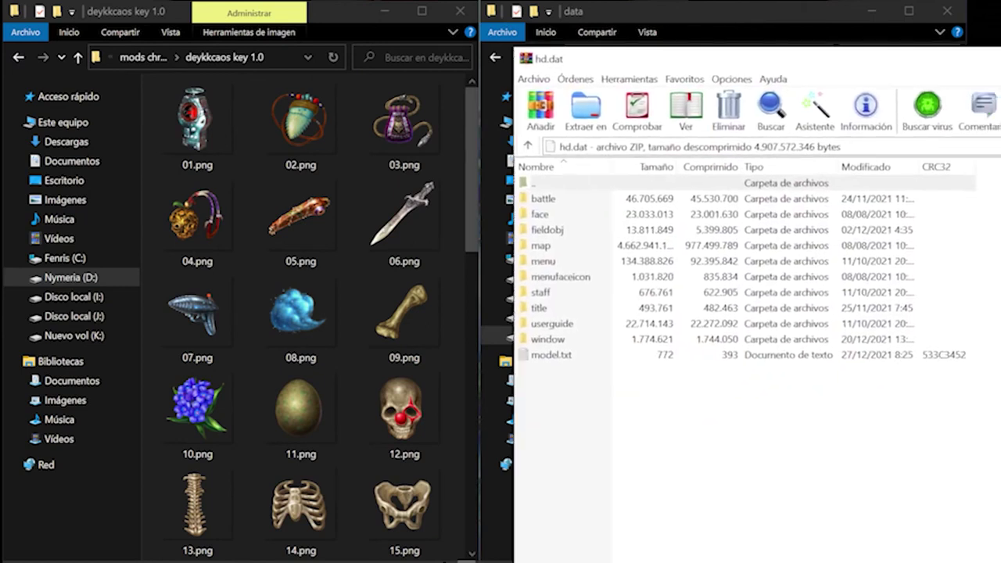
drag(1000, 156, 992, 157)
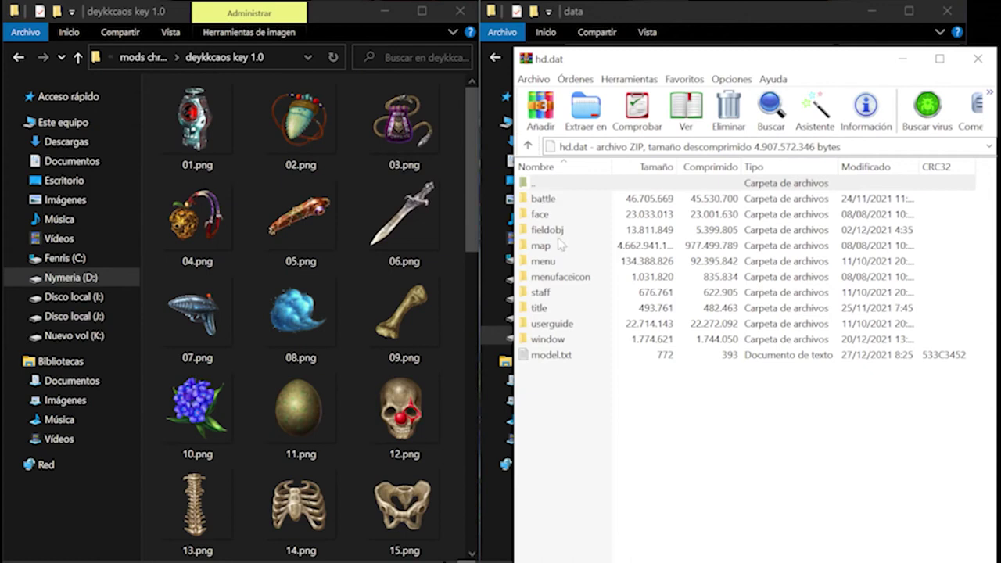
- Add all PNG images from "deykkcaos key 1.0" to the menu\keyitem folder inside hd.dat, using the add and replace mode
double_click(544, 261)
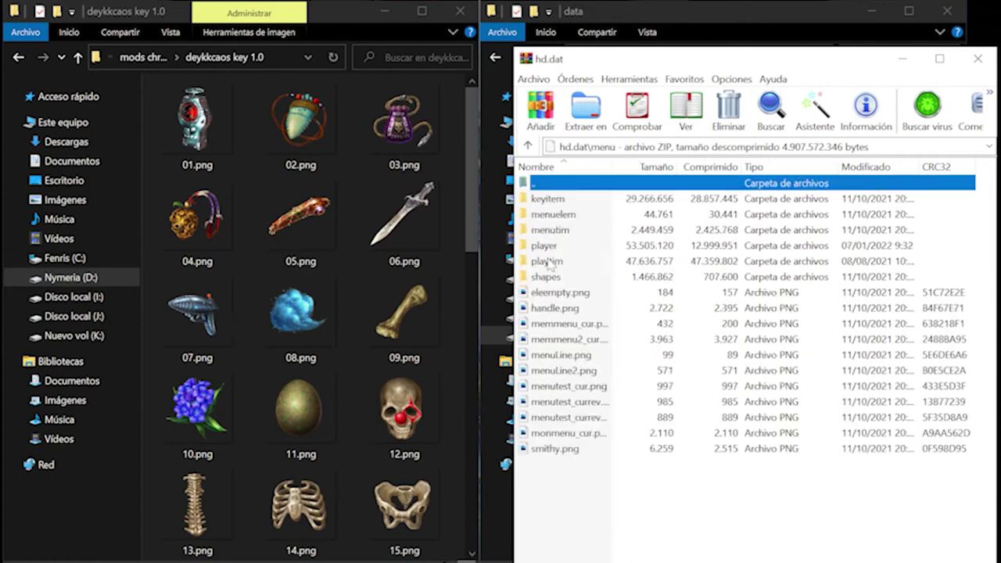
double_click(567, 202)
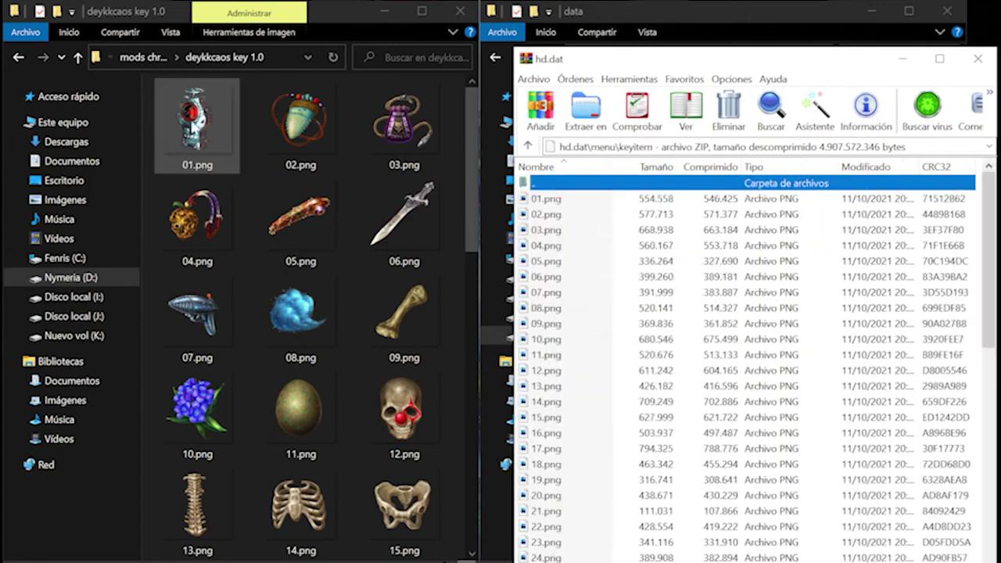
drag(149, 116, 446, 560)
drag(427, 507, 427, 507)
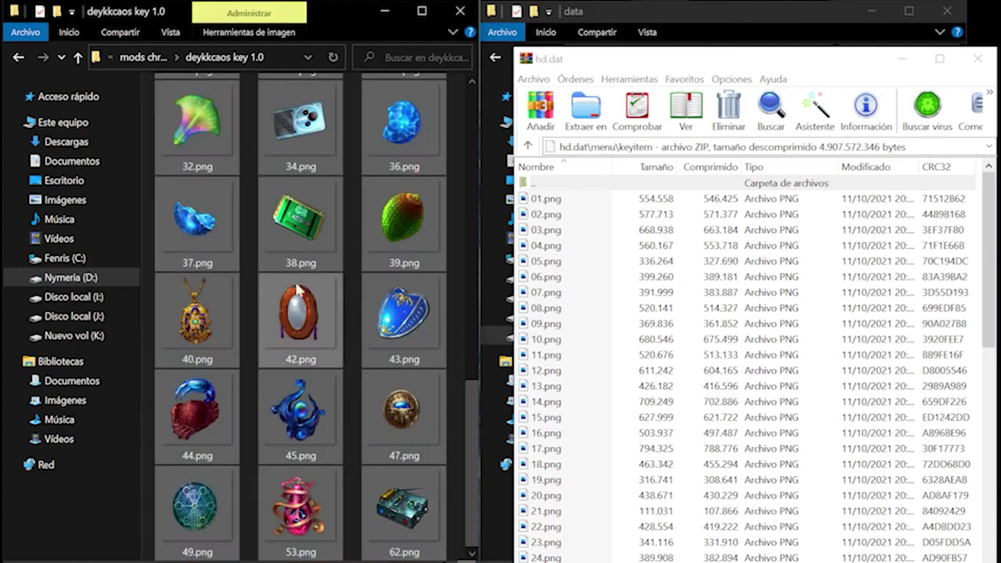
drag(301, 221, 691, 299)
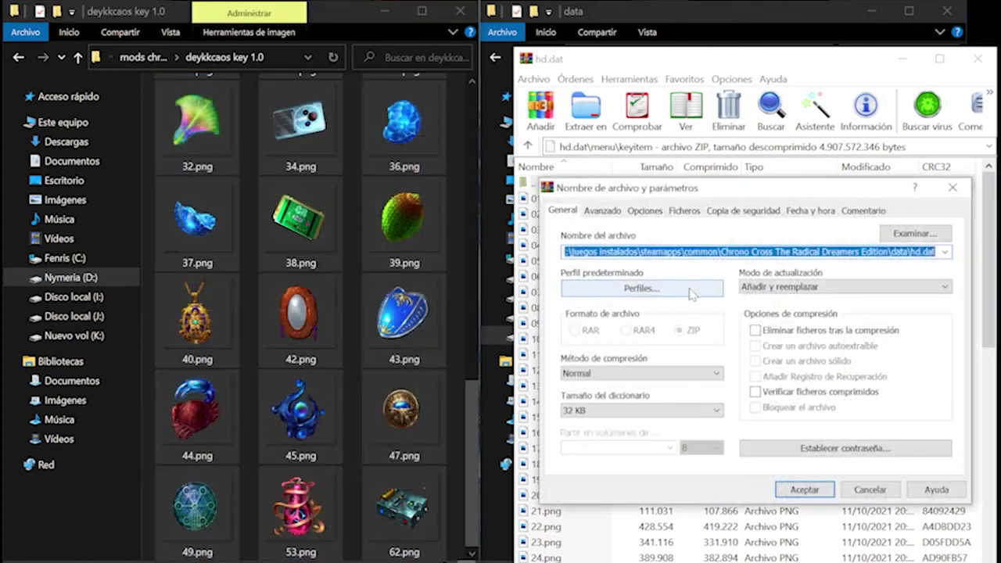
click(810, 496)
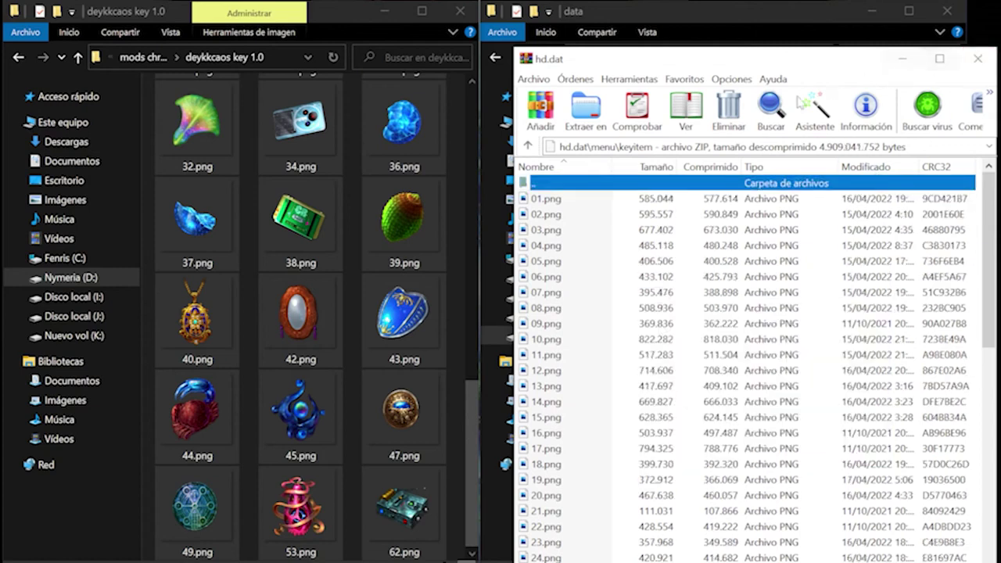
- Return the archive to its root and open the "Here is a pack of 20 characters" mod folder
key(BackSpace)
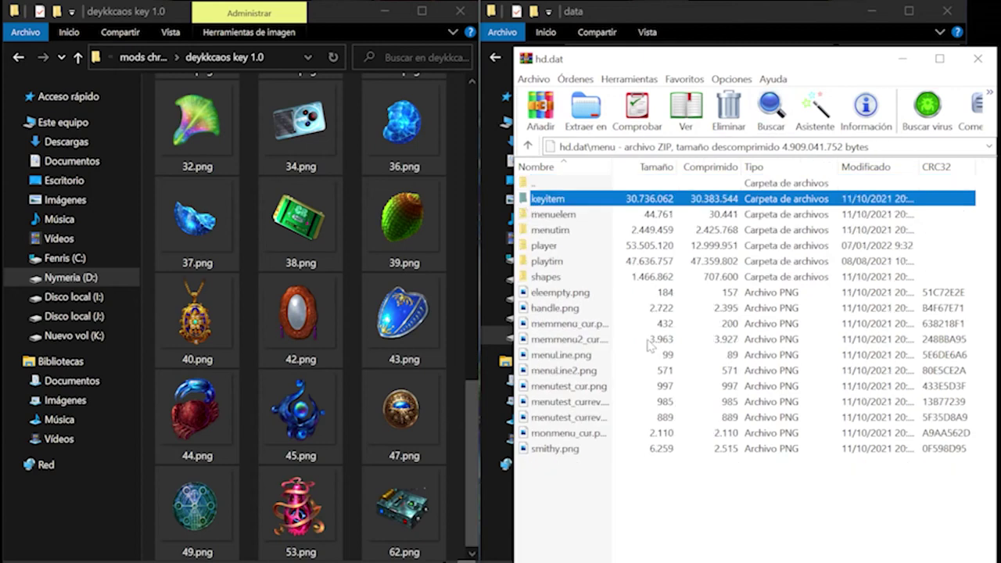
key(BackSpace)
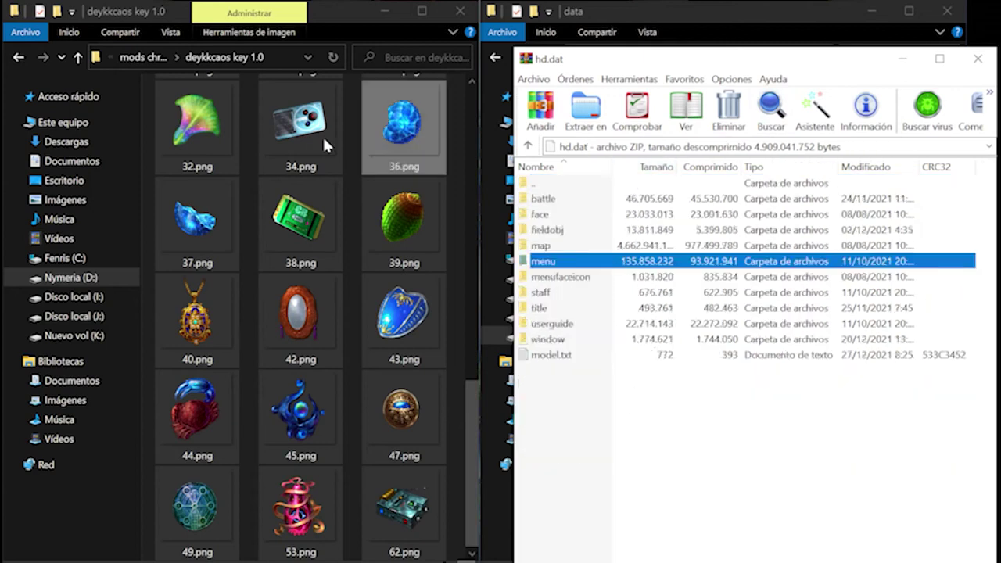
click(15, 60)
click(15, 61)
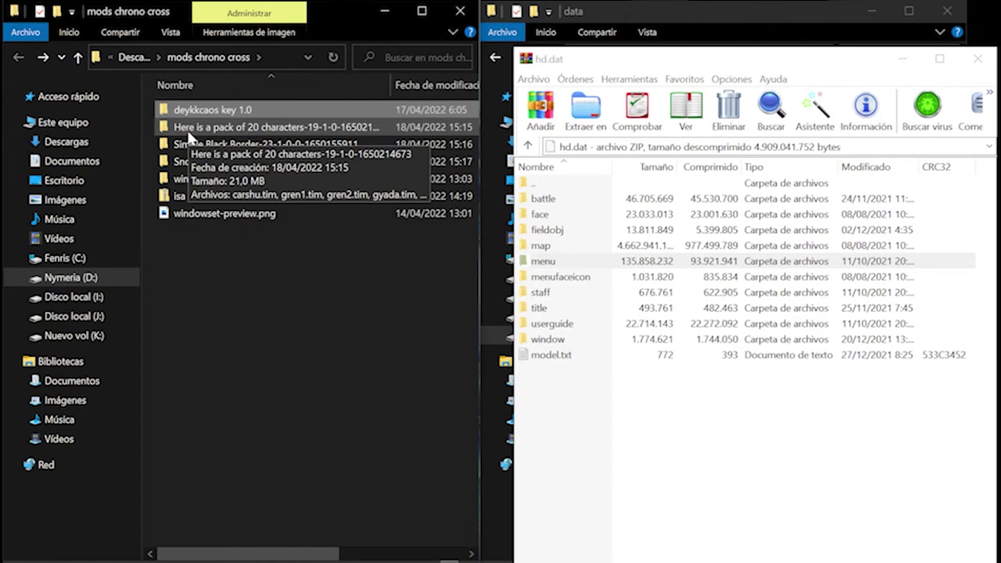
double_click(188, 129)
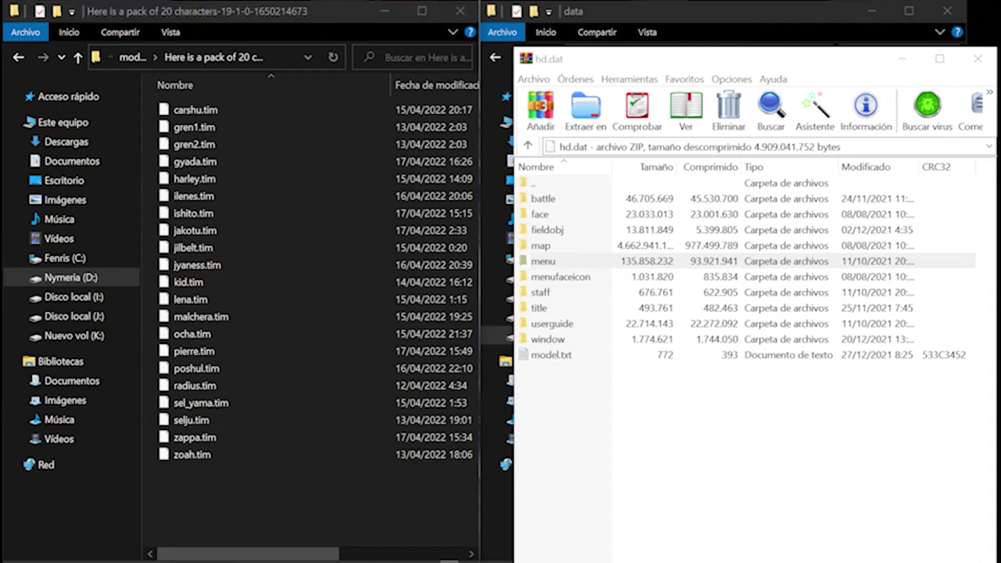
- Add all .tim files of the character pack to the menu\player folder inside hd.dat, using the add and replace mode
double_click(572, 263)
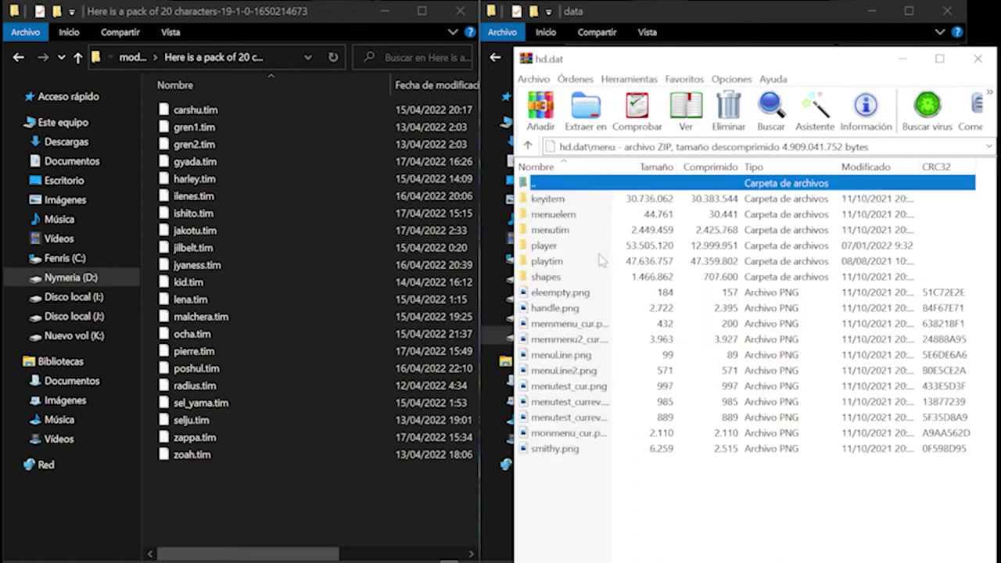
double_click(559, 251)
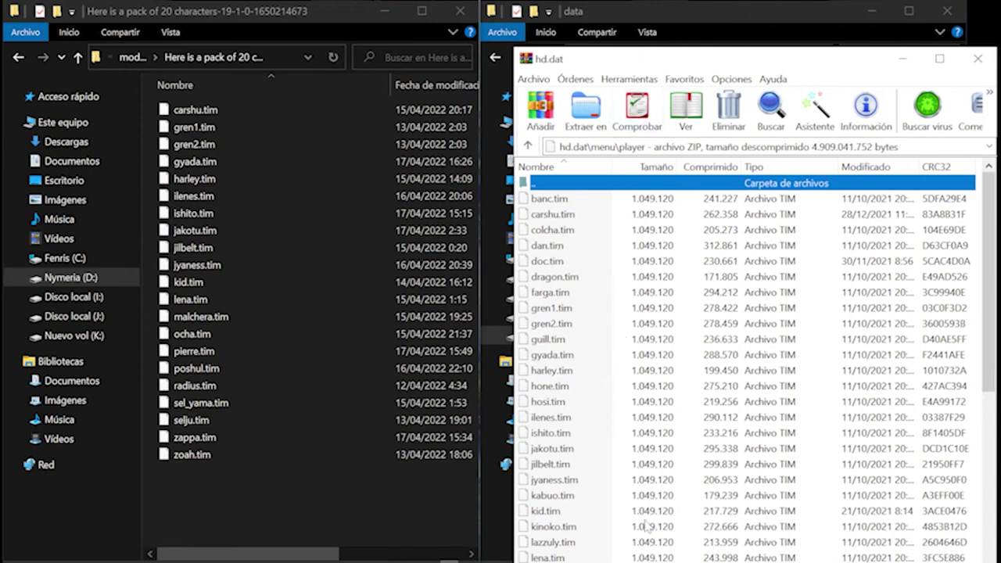
scroll(678, 486, down, 5)
scroll(677, 486, up, 5)
drag(227, 476, 214, 119)
scroll(727, 323, down, 6)
scroll(726, 323, down, 1)
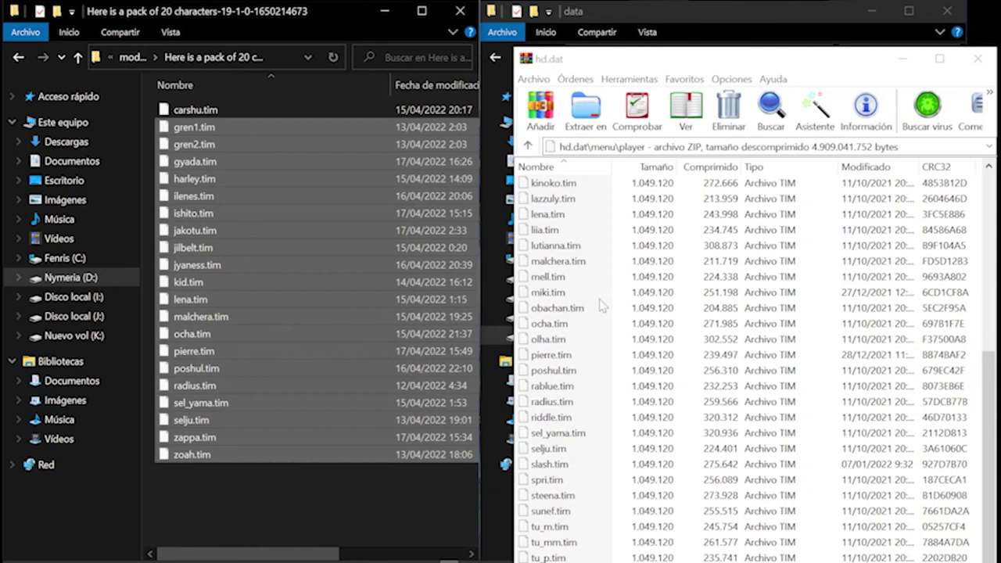
scroll(606, 305, up, 7)
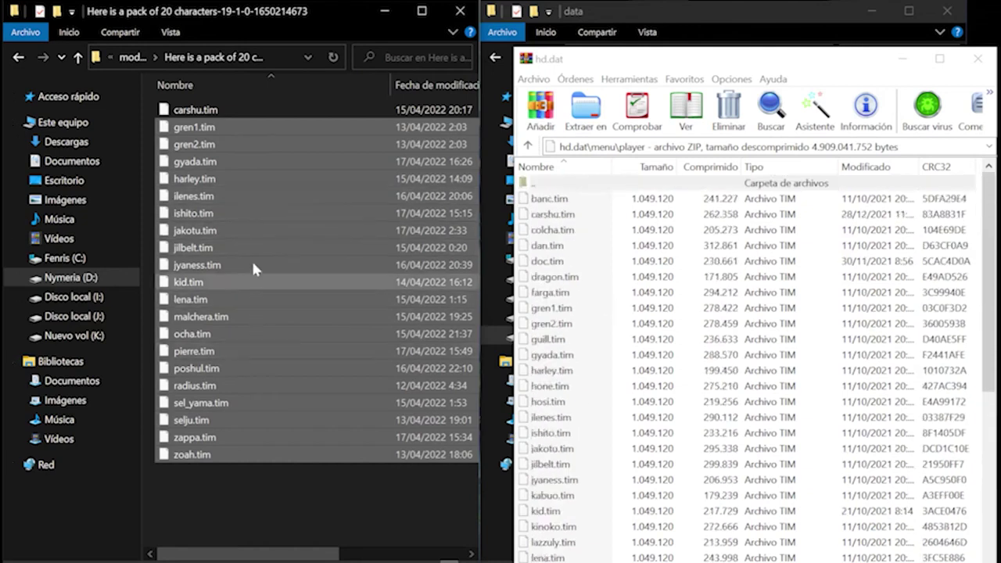
drag(225, 509, 714, 359)
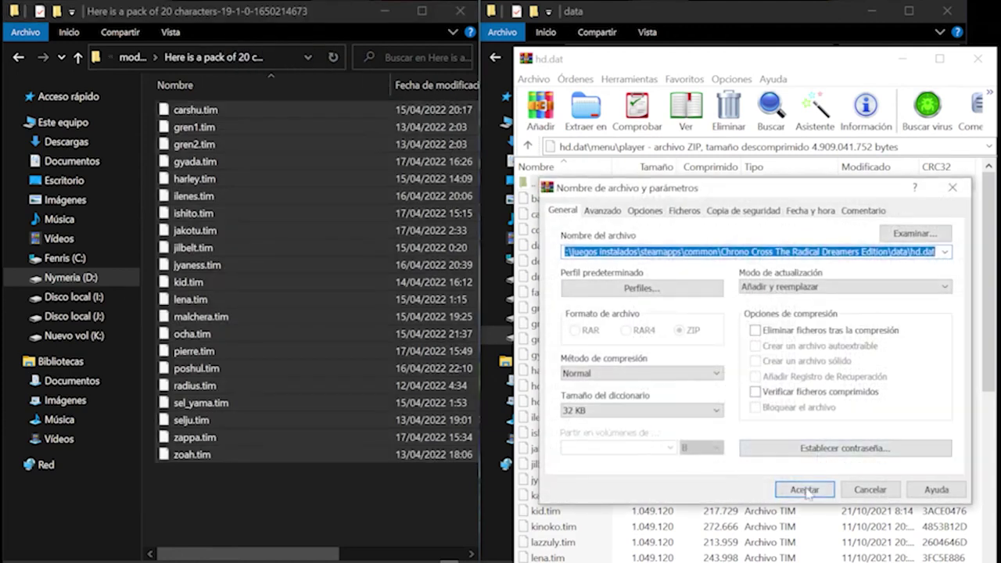
click(806, 491)
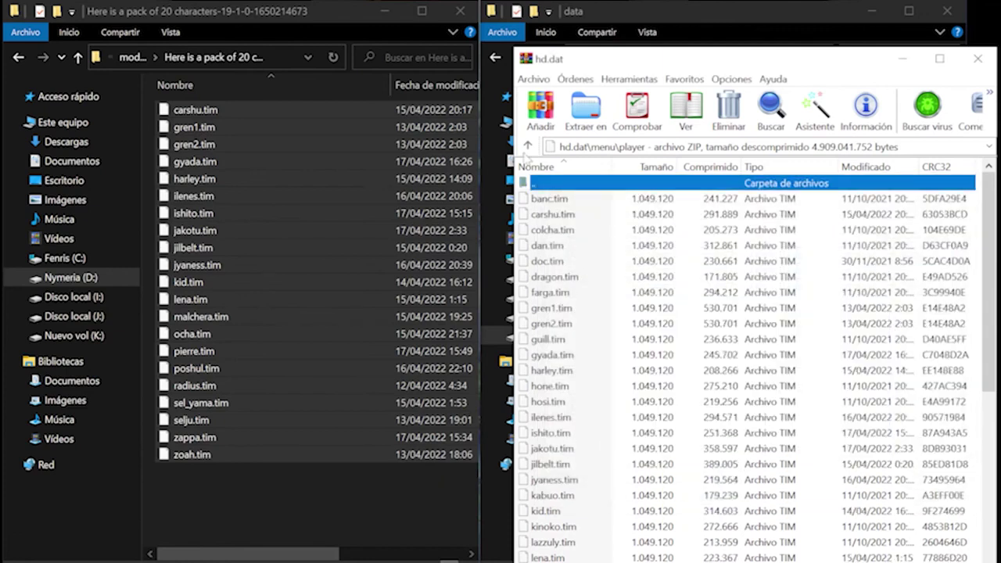
- Return to the "mods chrono cross" folder, bring hd.dat back to its root, and move the archive window clear of the data folder
key(alt+Left)
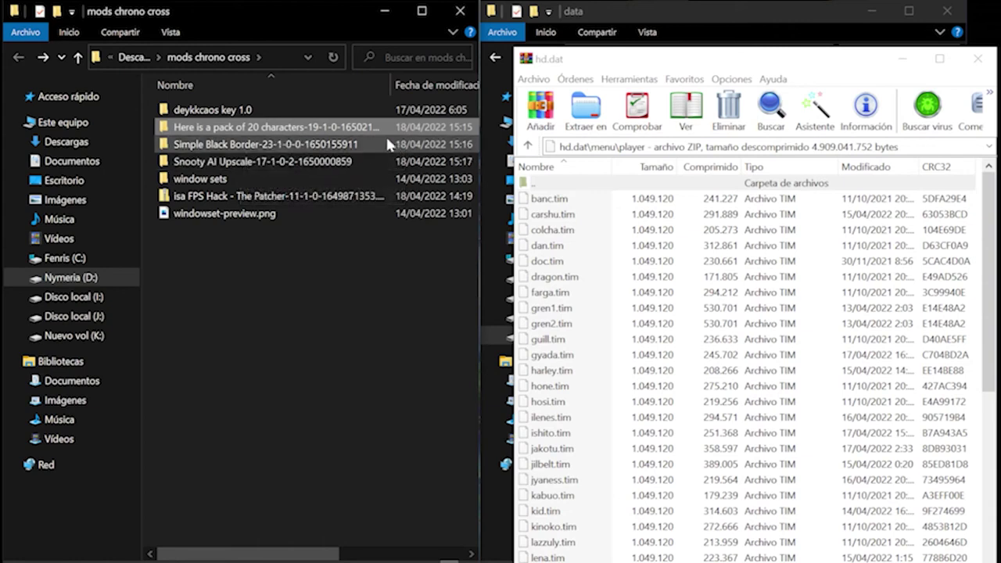
drag(637, 57, 278, 54)
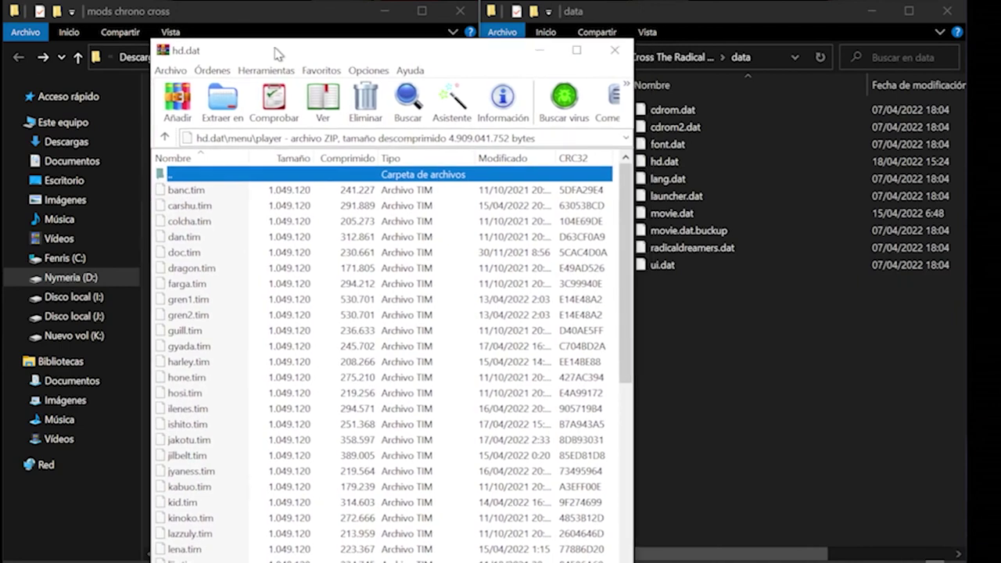
key(BackSpace)
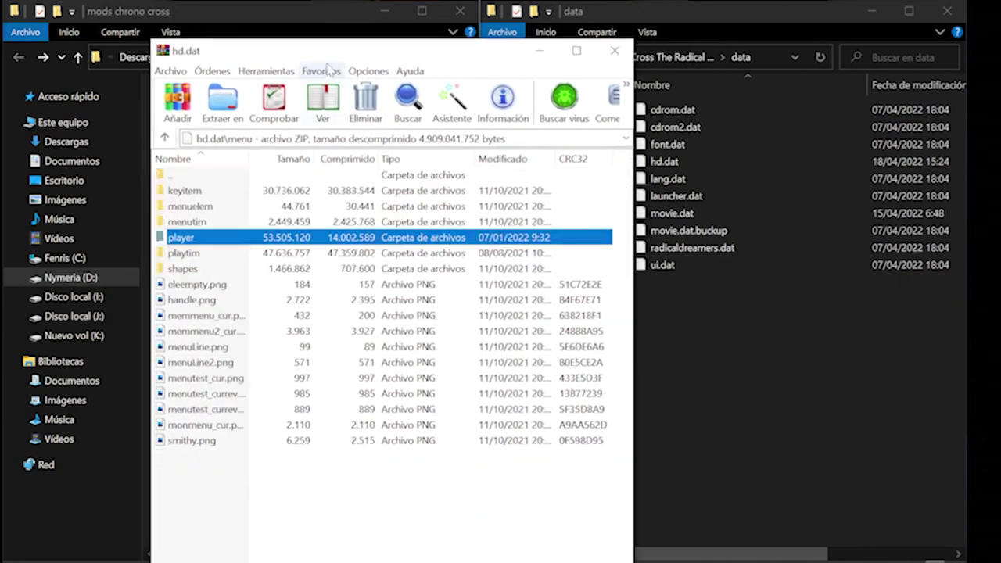
key(BackSpace)
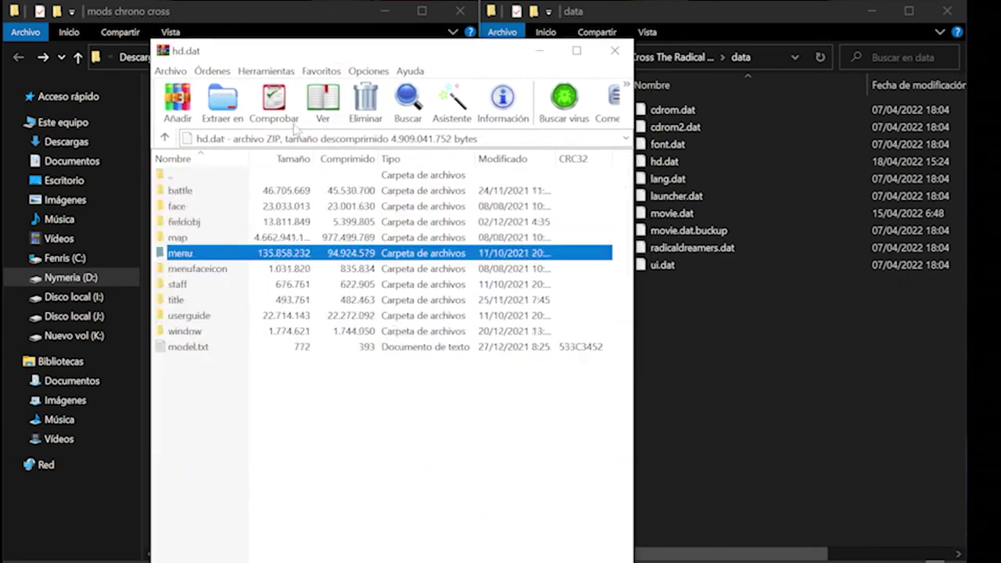
drag(321, 57, 1000, 15)
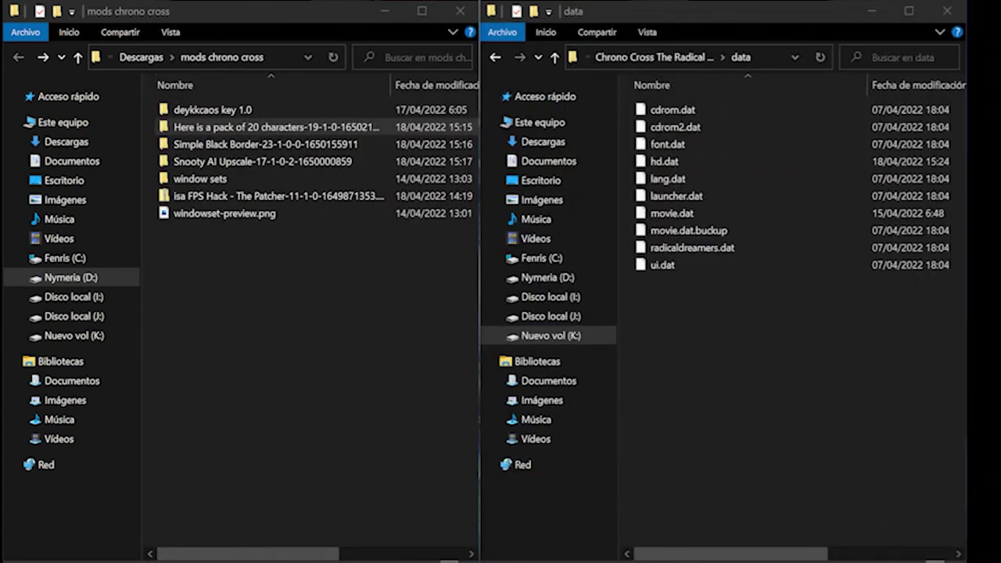
- Open ui.dat from the game's data folder with WinRAR archiver, without making it the default application for .dat files
click(673, 266)
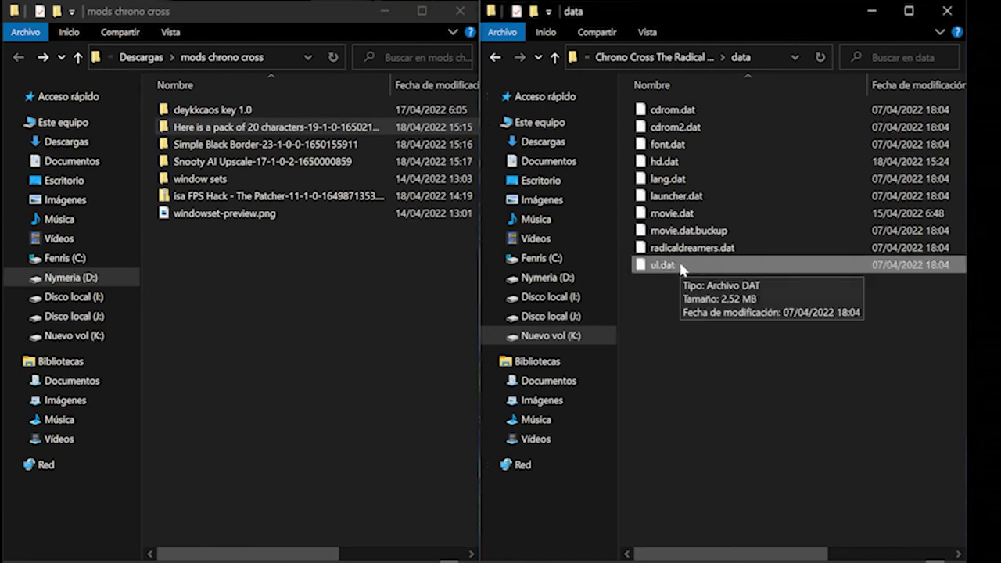
right_click(680, 267)
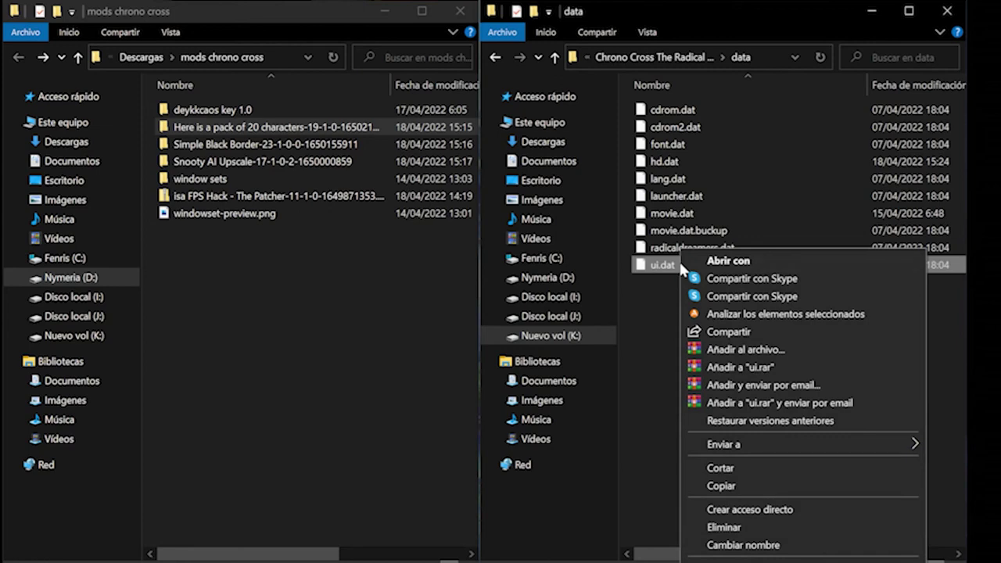
click(741, 269)
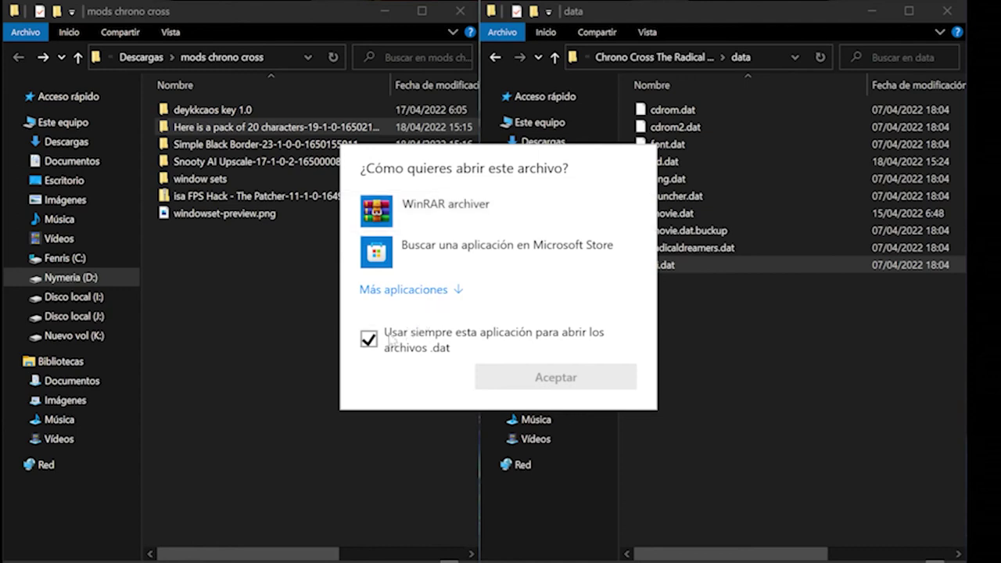
click(370, 343)
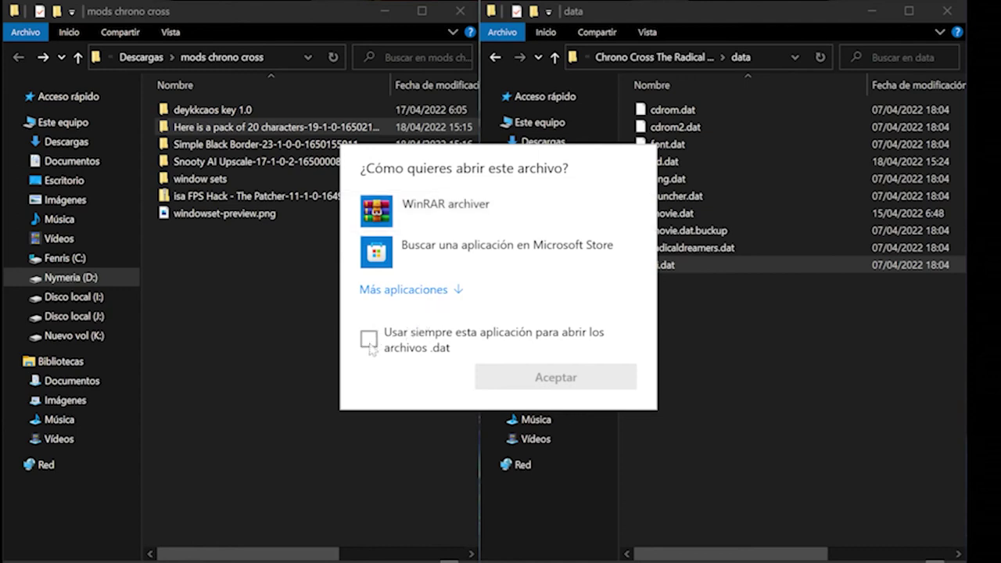
click(393, 215)
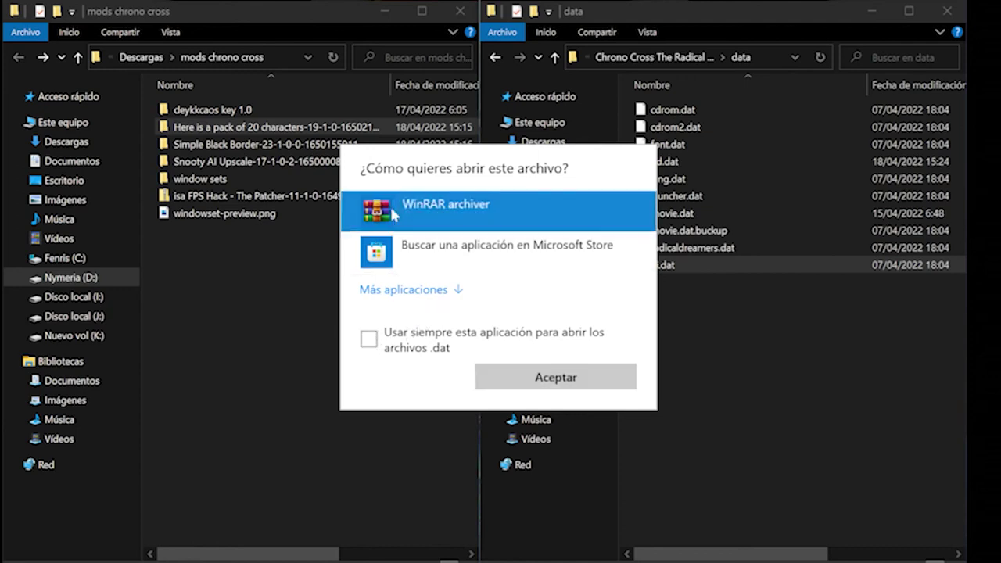
click(582, 379)
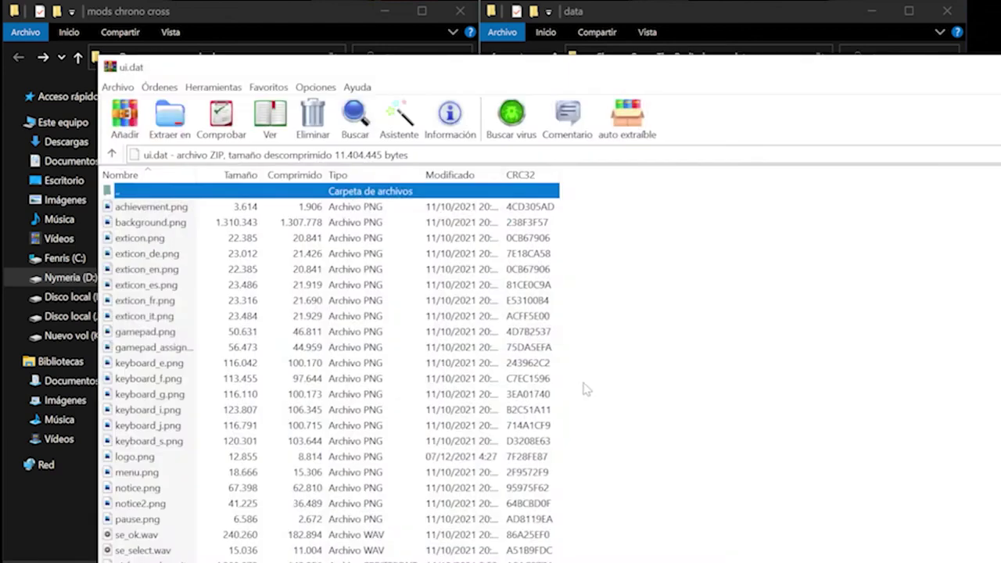
- Add background.png from the "Simple Black Border" mod folder to the root of ui.dat, using the add and replace mode
drag(557, 75, 751, 34)
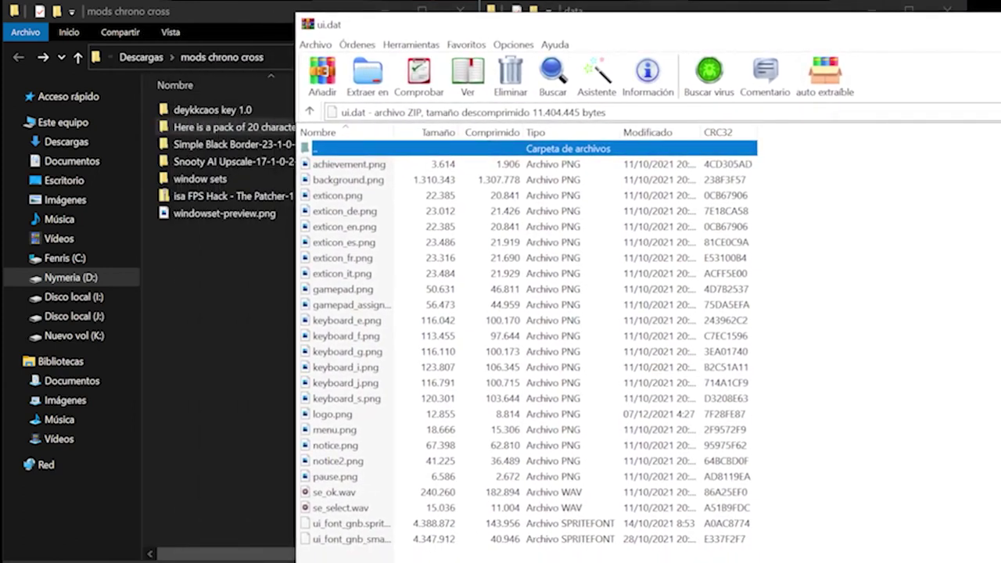
drag(610, 32, 739, 31)
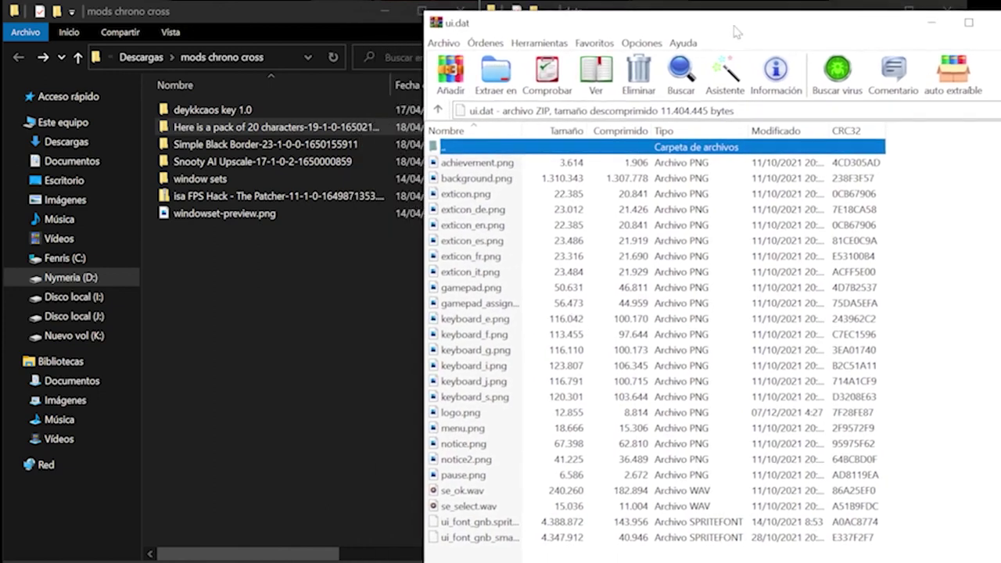
double_click(221, 149)
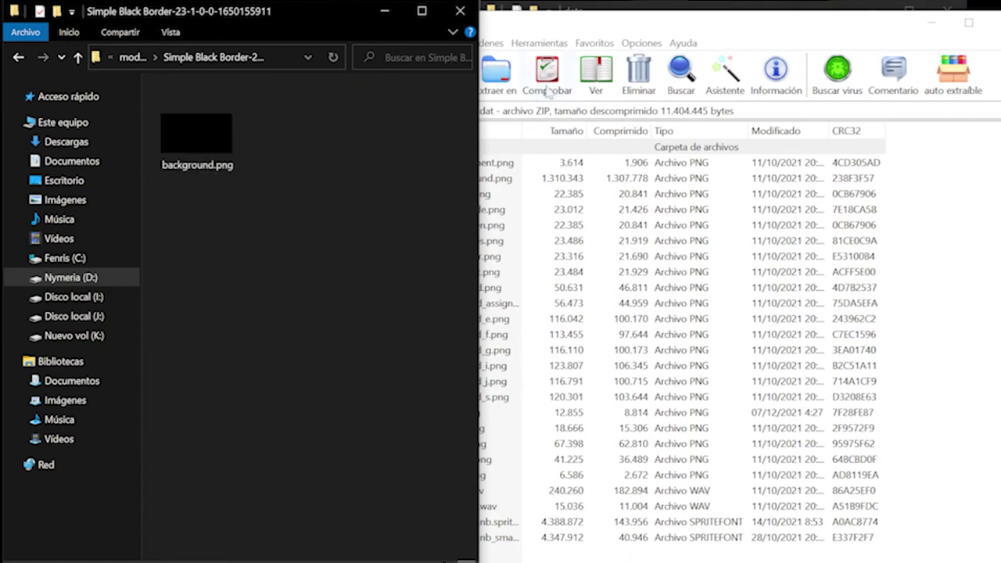
click(589, 34)
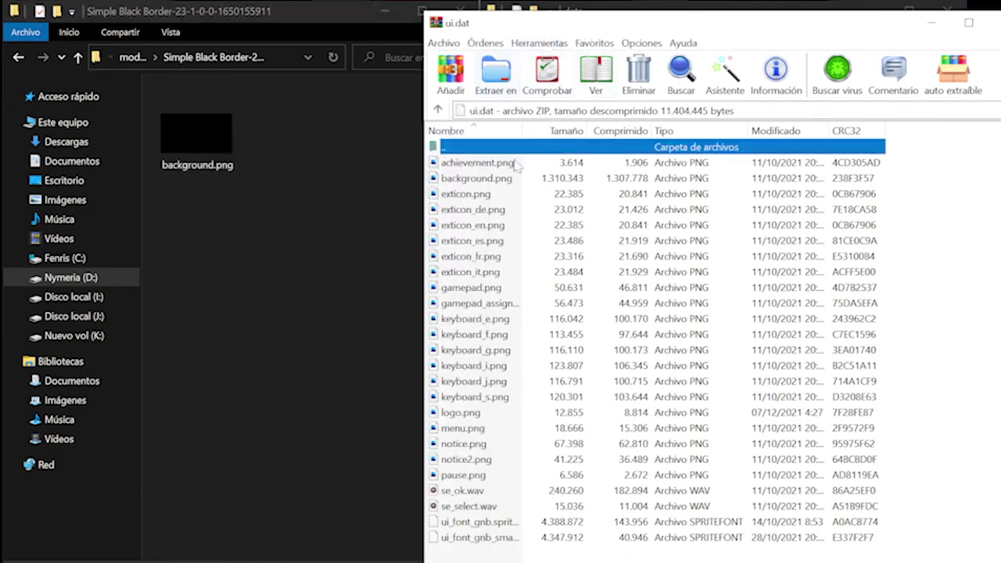
drag(191, 153, 575, 274)
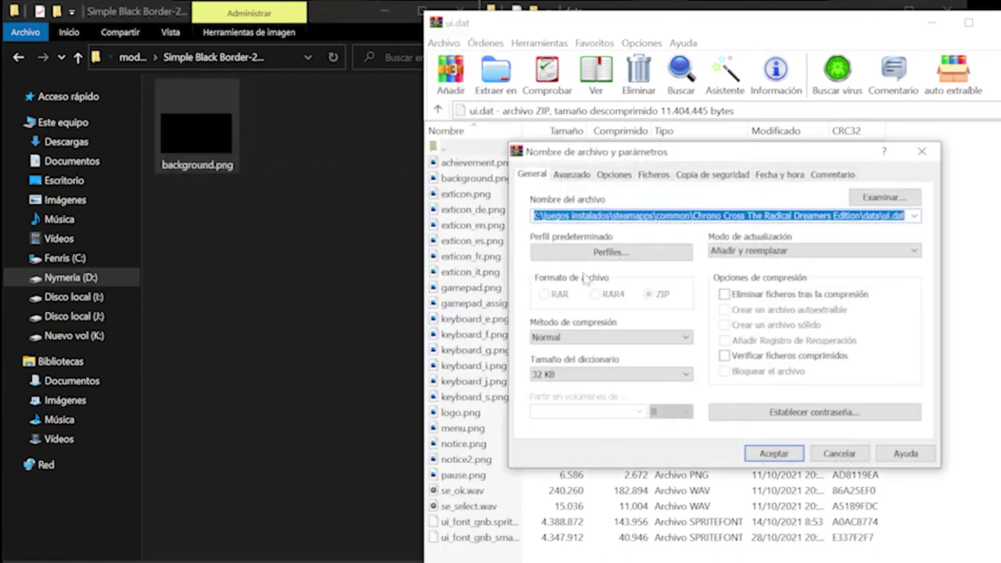
key(Return)
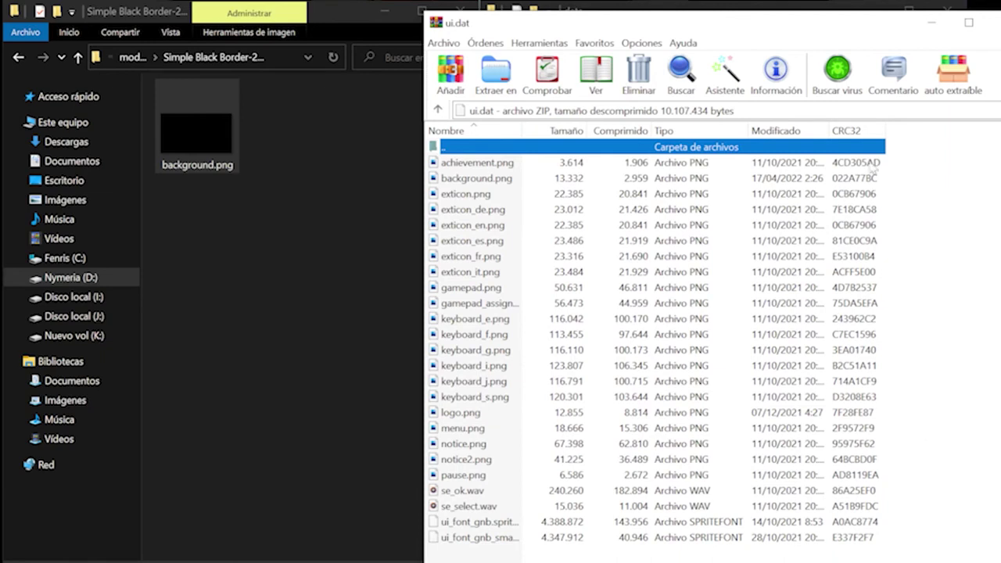
- Return to the "mods chrono cross" folder, close the ui.dat archive, and place the hd.dat window beside the mod list
click(288, 349)
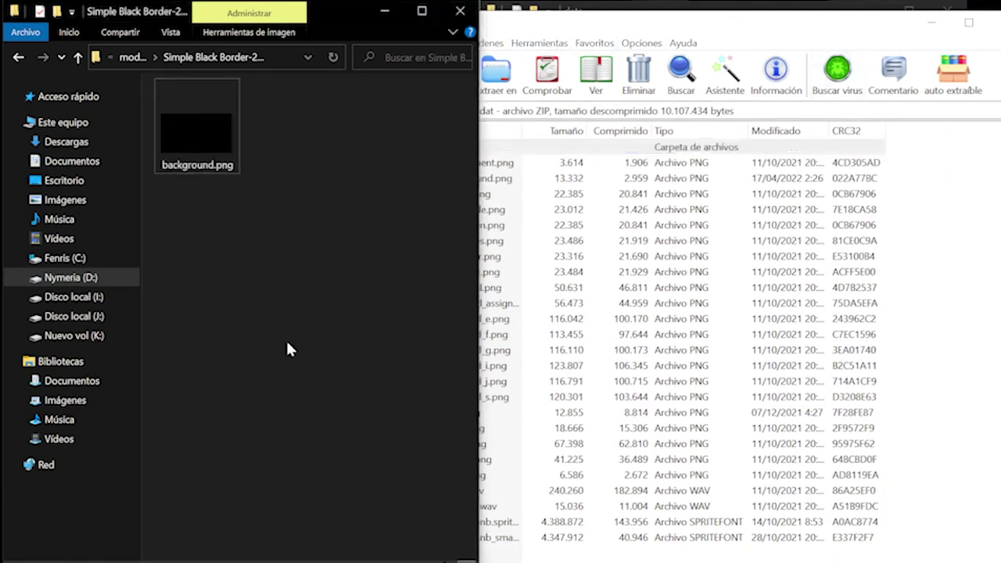
key(alt+Left)
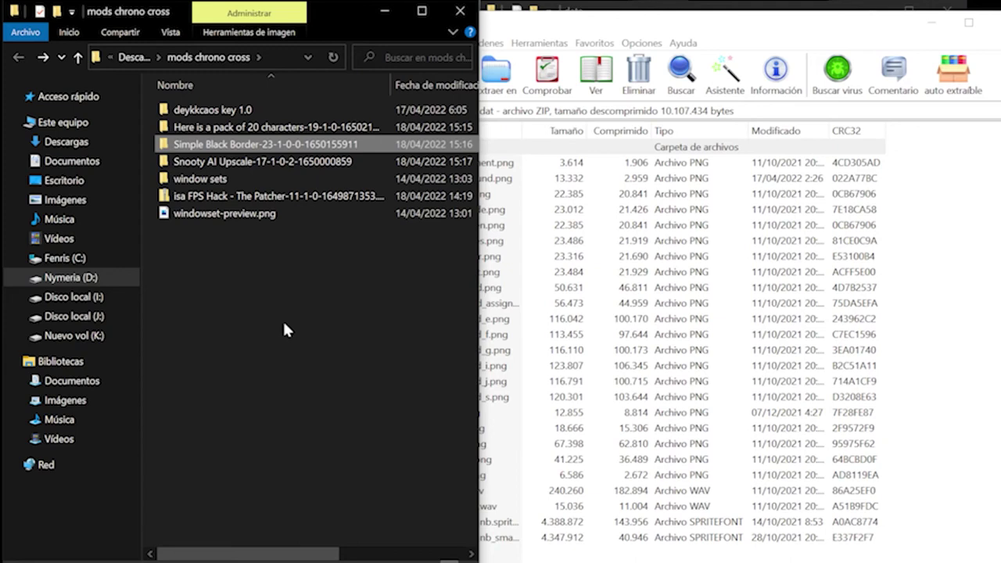
click(942, 244)
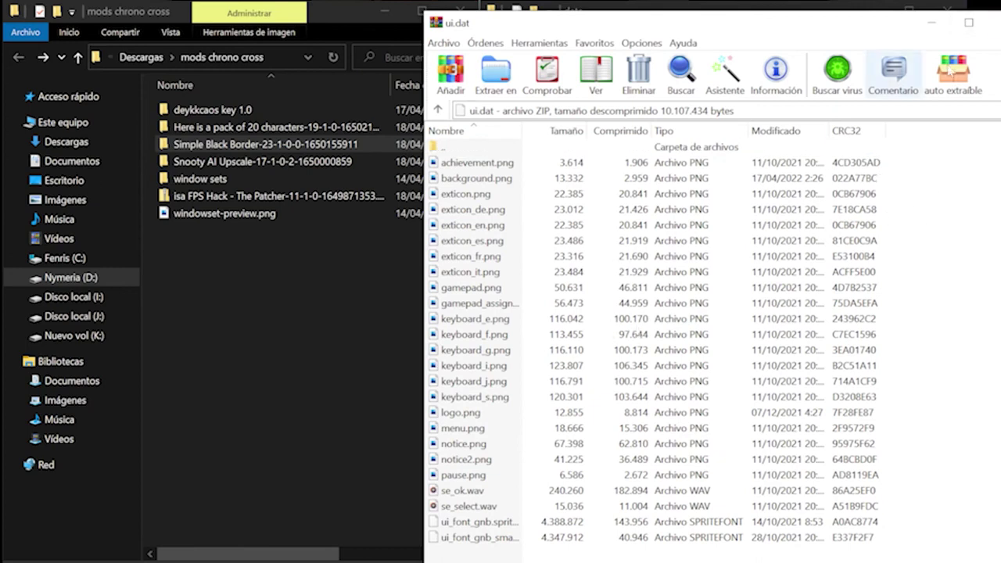
click(993, 22)
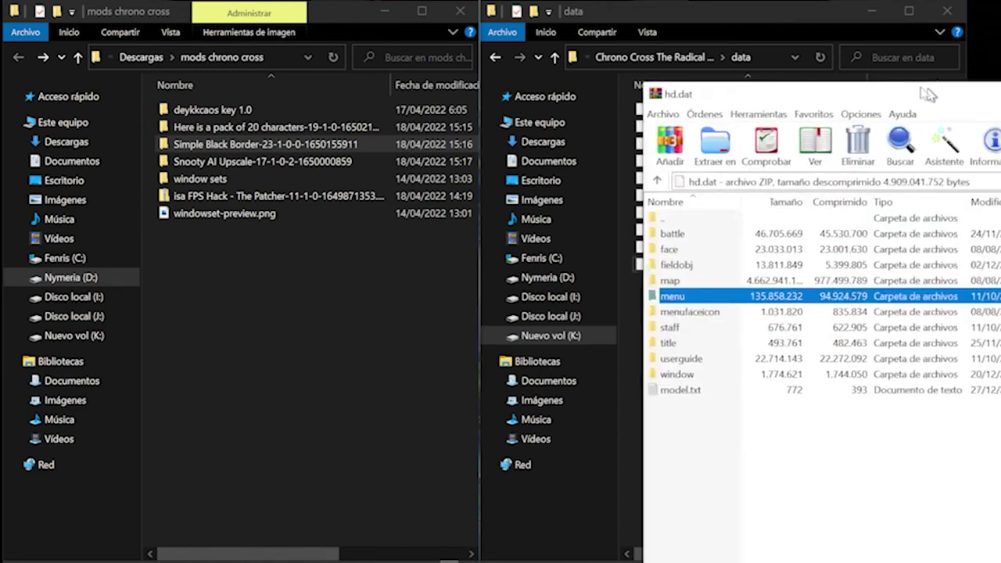
drag(928, 94, 784, 36)
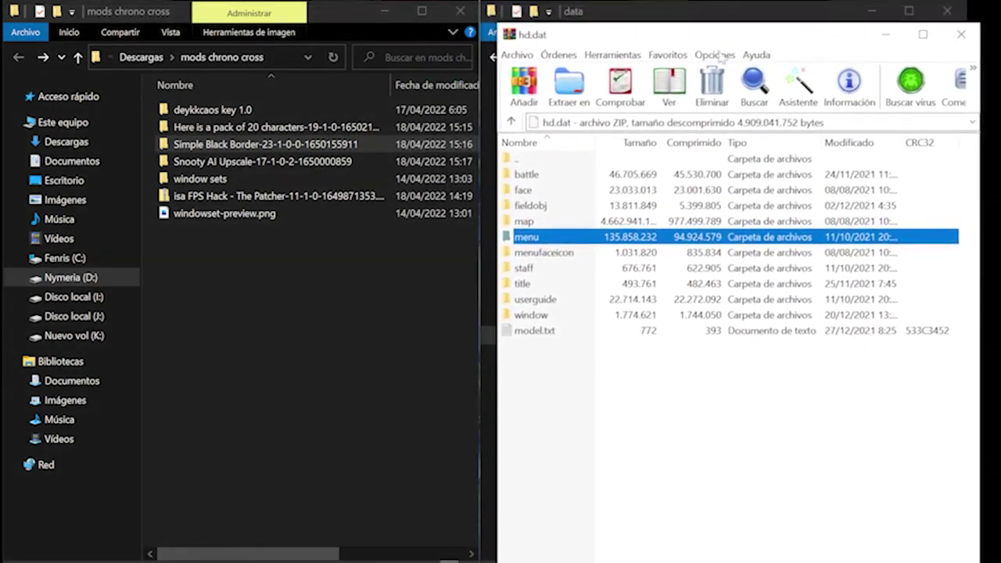
- Open the "window sets" mod folder and the window folder inside hd.dat
double_click(185, 179)
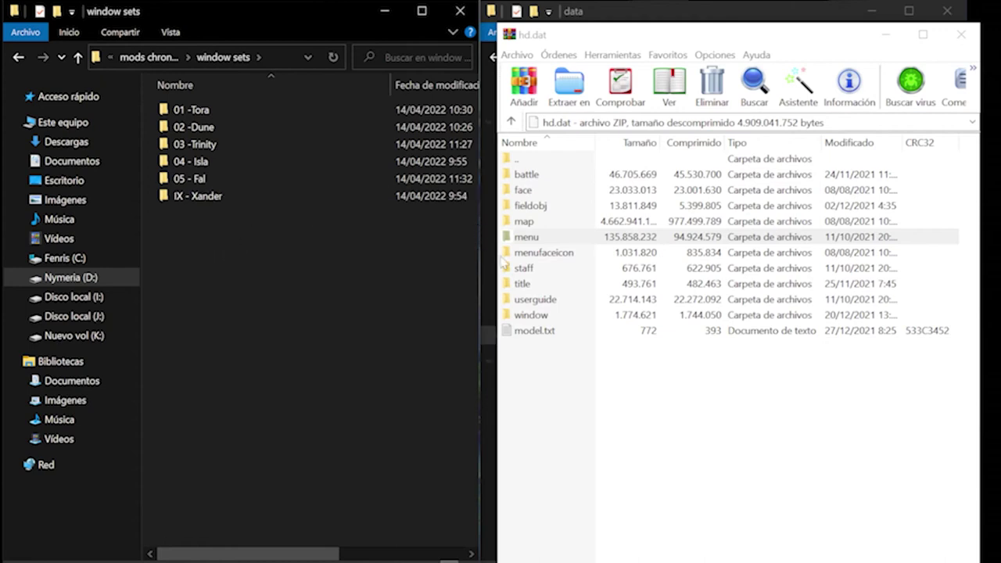
click(532, 316)
double_click(532, 316)
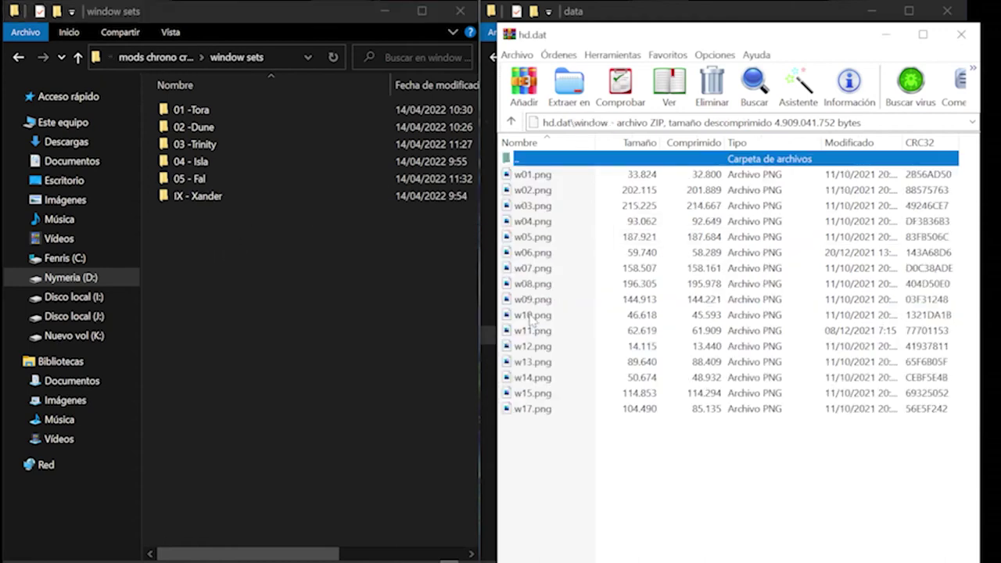
- Open the window folder of the "01 -Tora" set
double_click(246, 109)
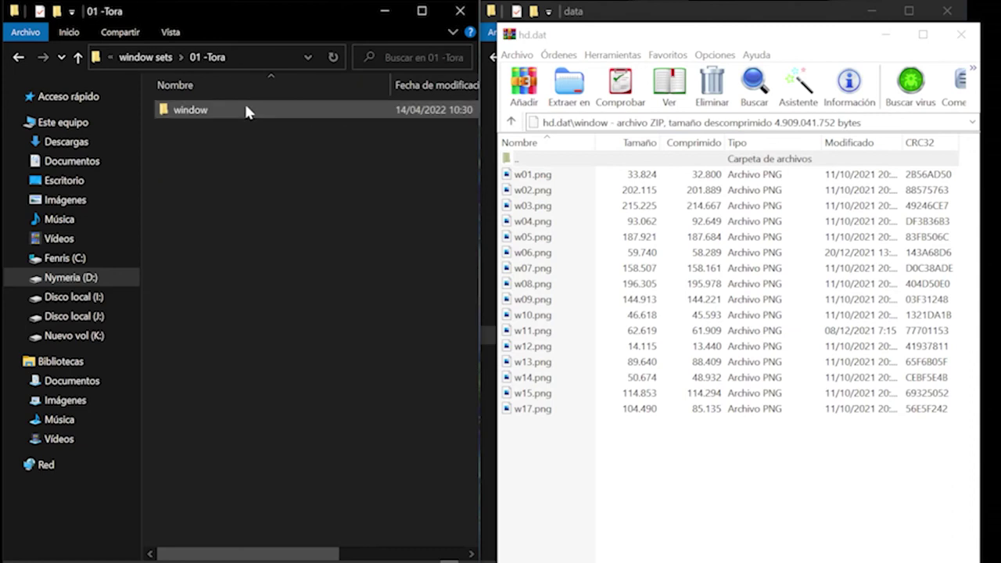
double_click(246, 109)
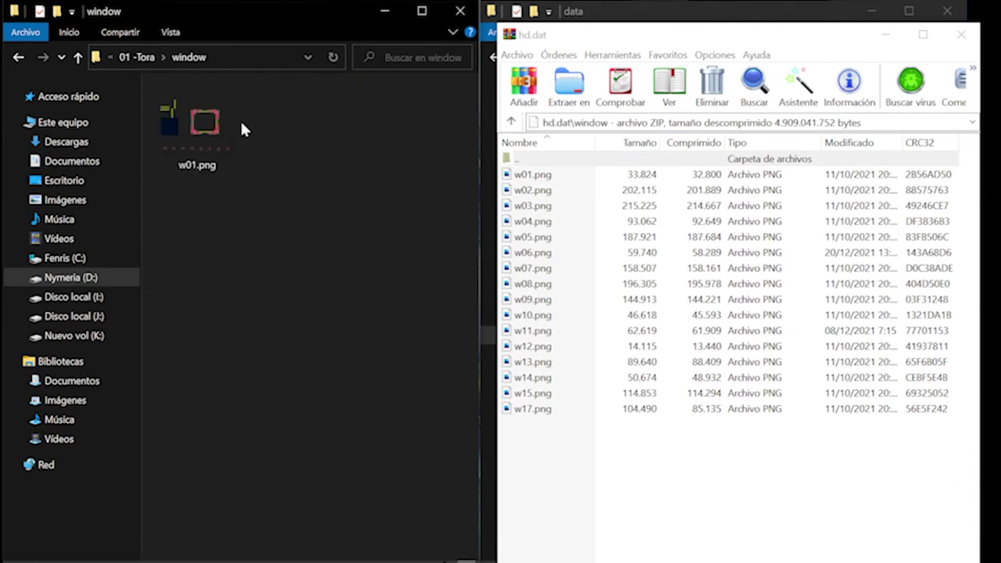
key(alt+Up)
key(alt+Up)
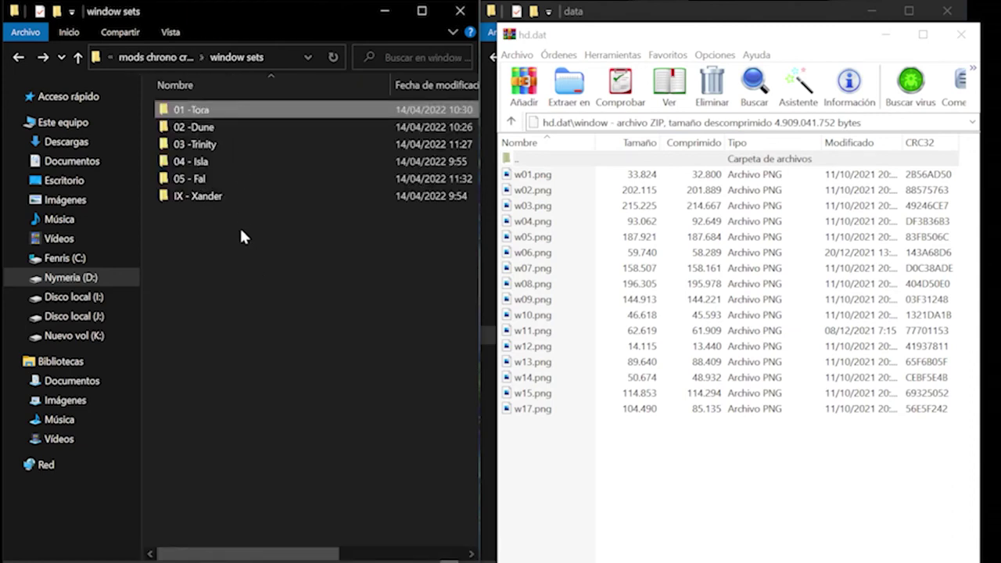
double_click(214, 109)
double_click(213, 110)
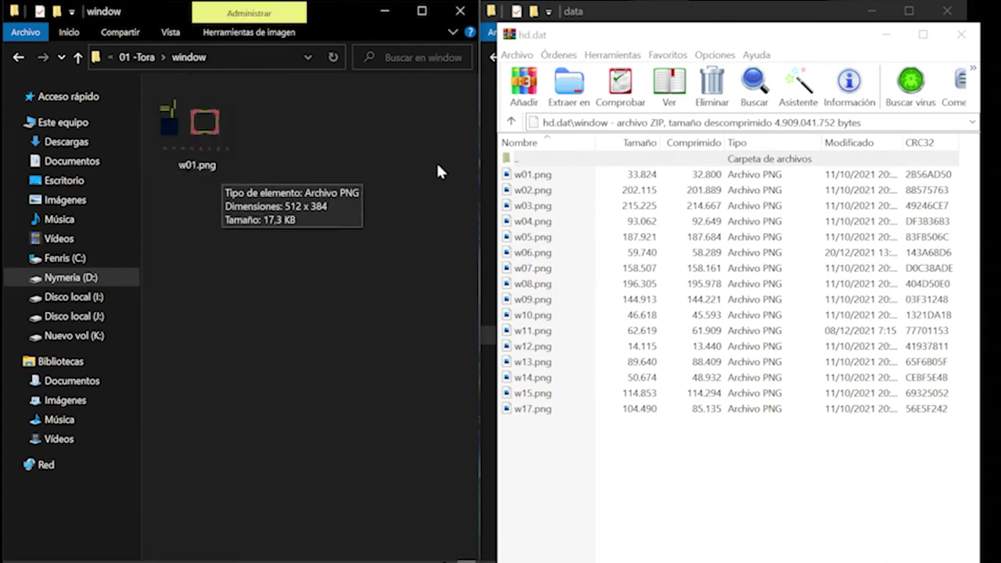
- Compare the Tora w01.png image with the original w01.png in hd.dat side by side, and close both previews
double_click(196, 141)
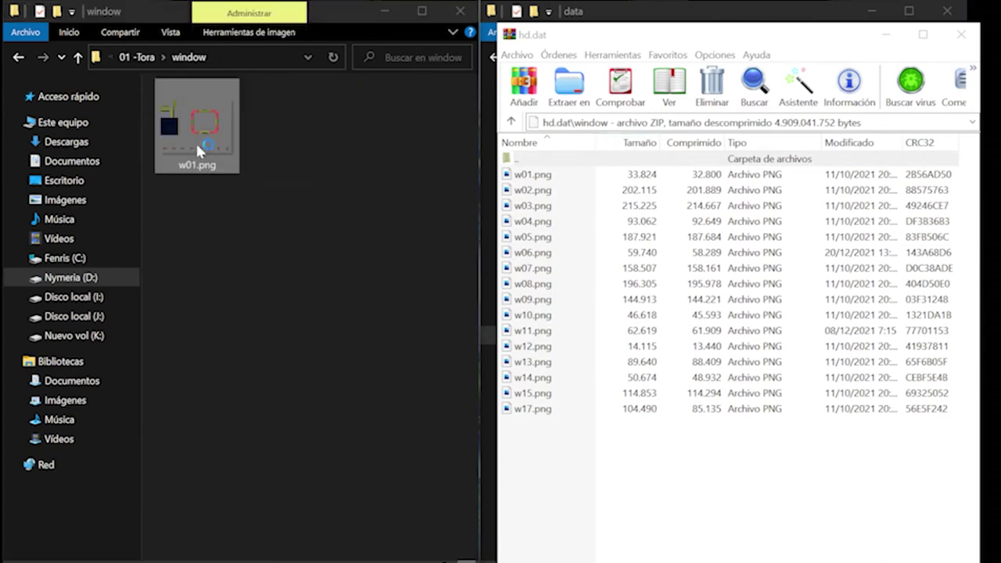
drag(648, 50, 351, 62)
click(543, 178)
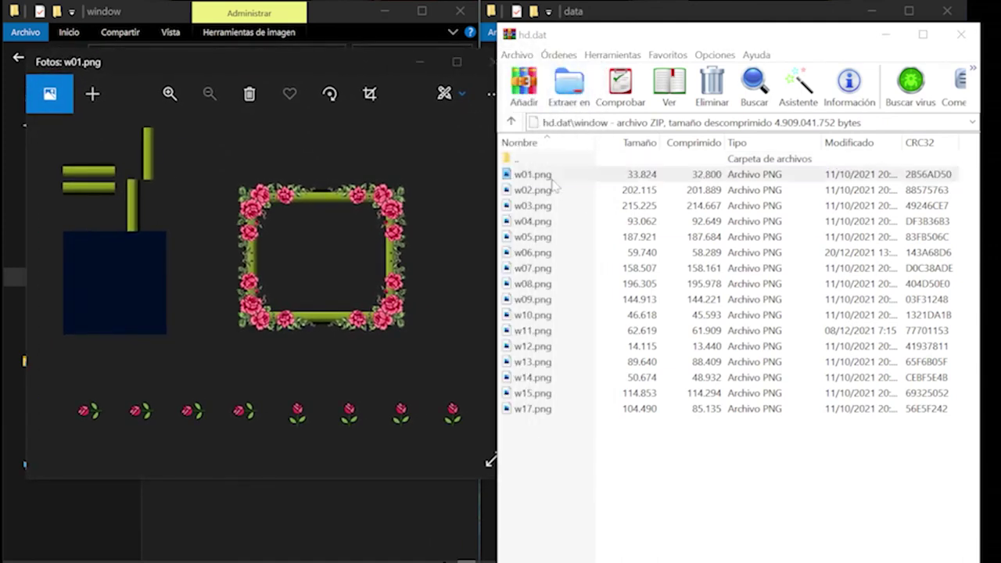
key(Return)
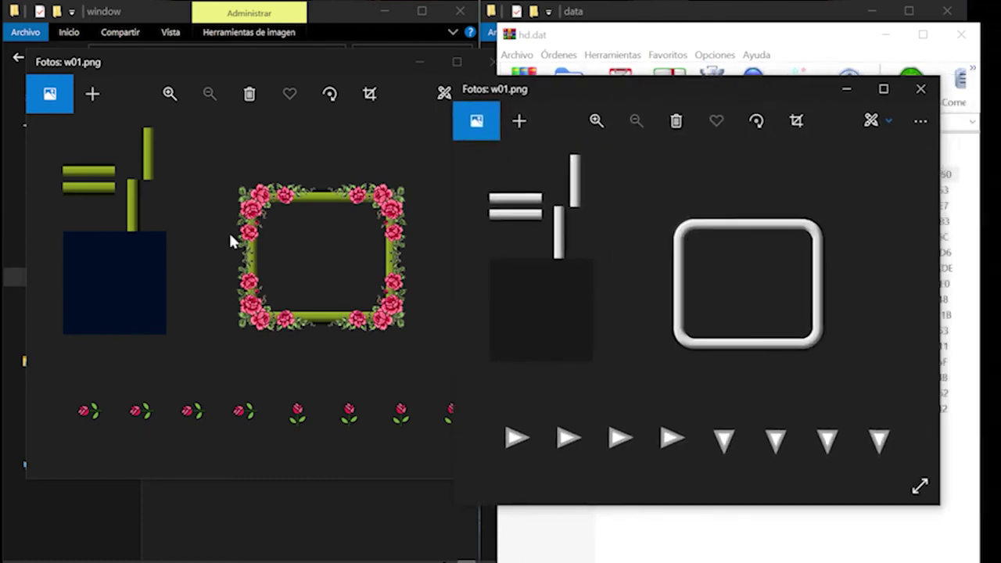
click(921, 88)
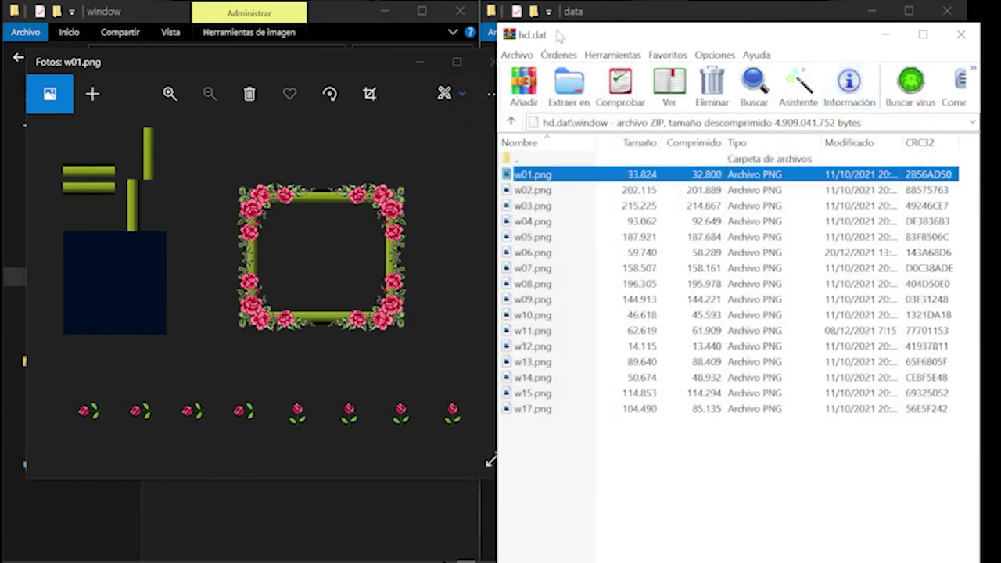
click(486, 62)
- Add the Tora w01.png to the window folder inside hd.dat with the add and replace mode, and return to "window sets"
drag(199, 131, 663, 368)
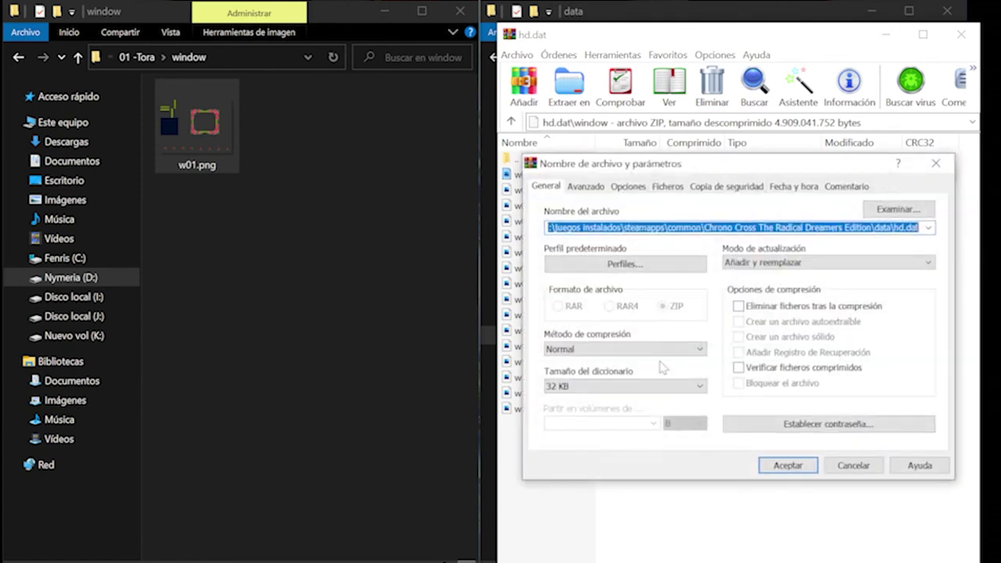
click(787, 465)
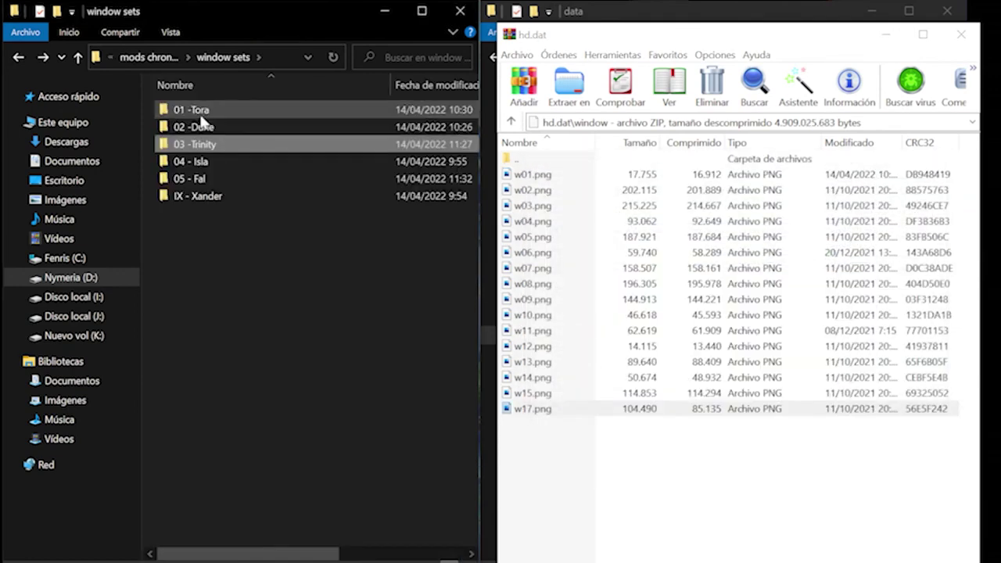
mouse_move(202, 120)
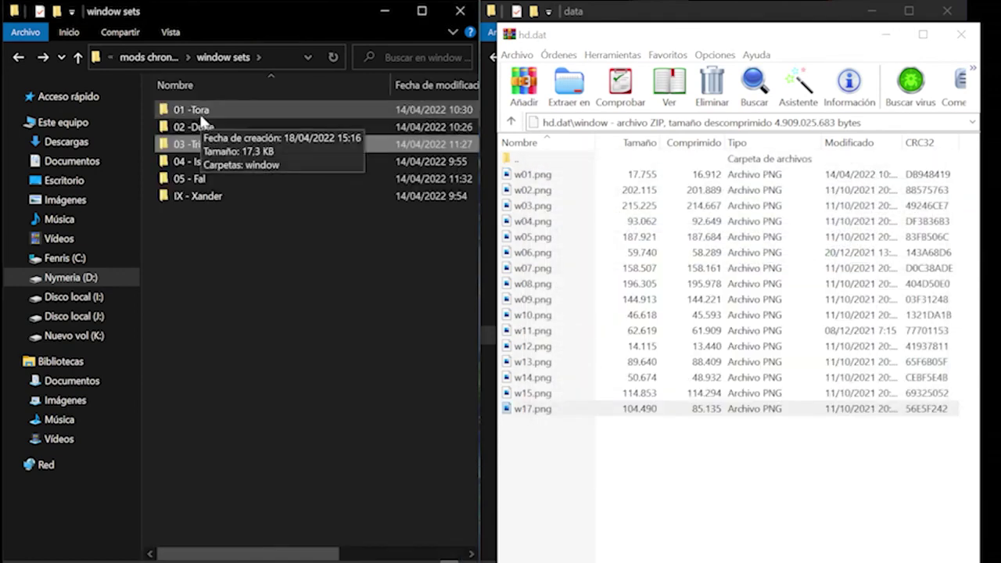
- Preview w02.png in hd.dat and the w01.png of the "02 -Dune" set, closing each preview and returning to "window sets"
double_click(533, 190)
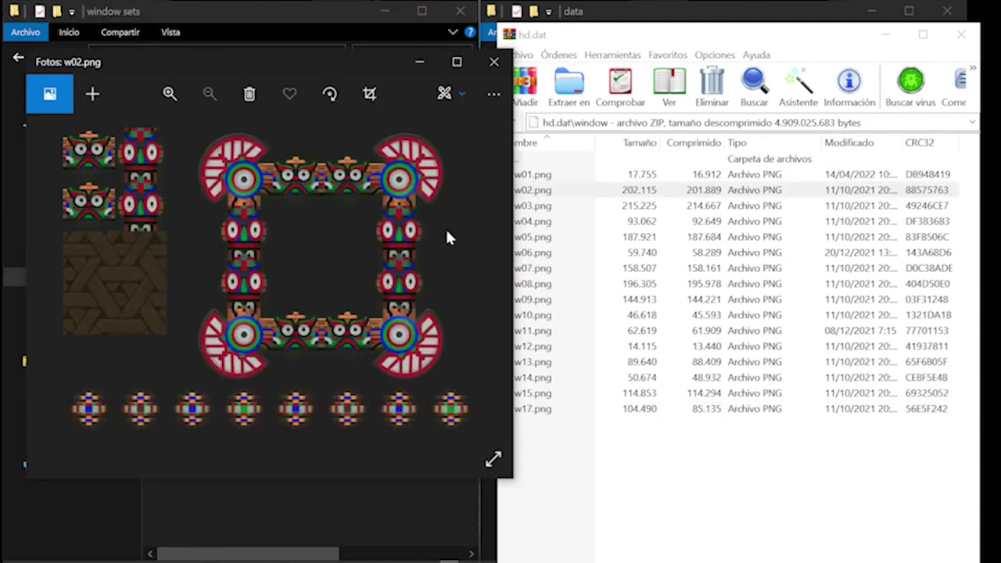
click(492, 69)
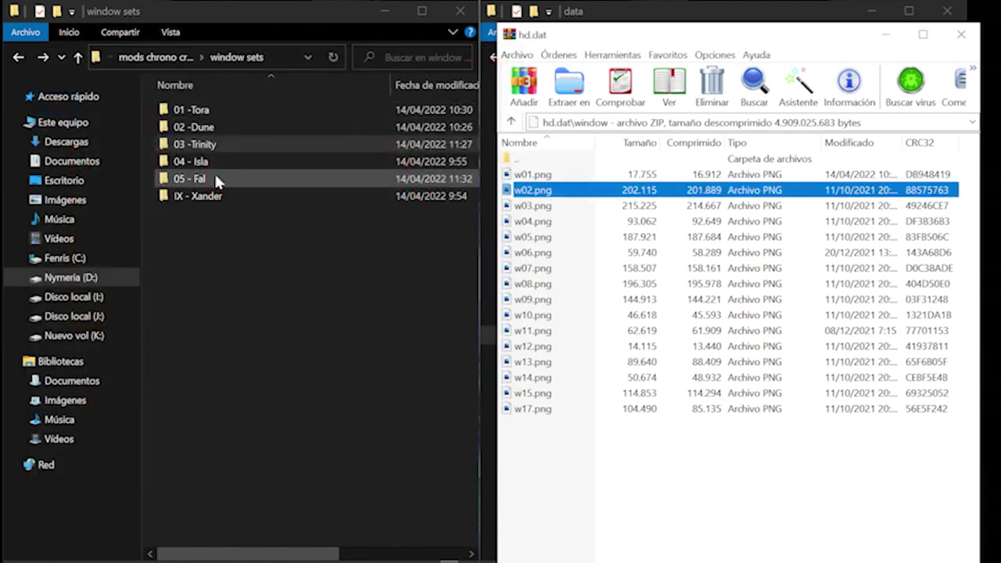
double_click(205, 128)
double_click(211, 115)
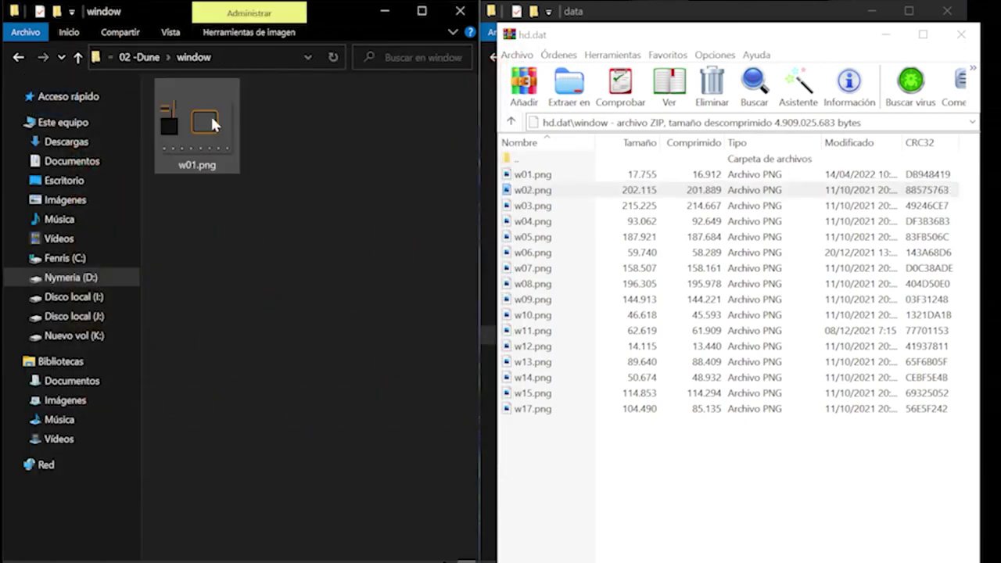
double_click(209, 114)
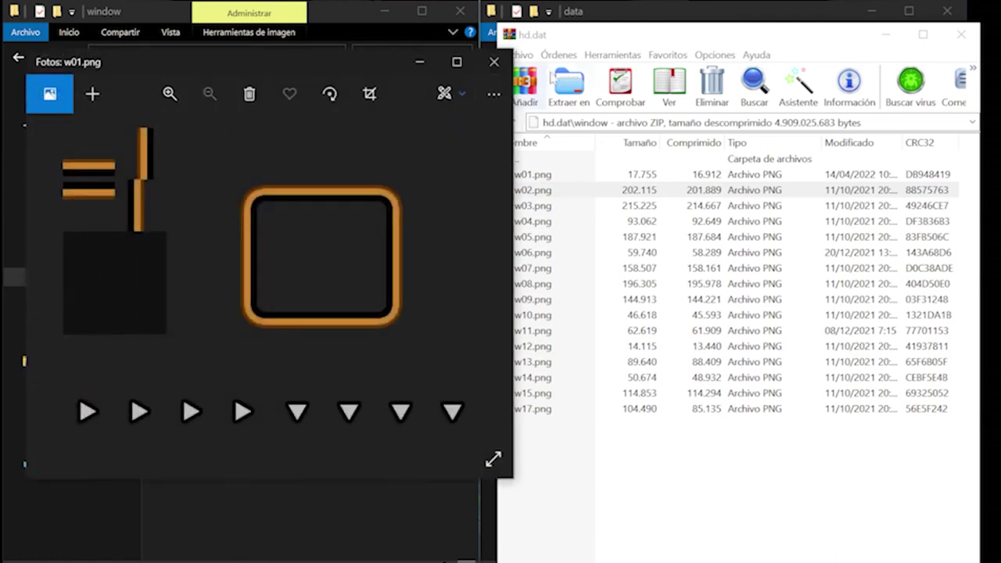
click(494, 61)
key(BackSpace)
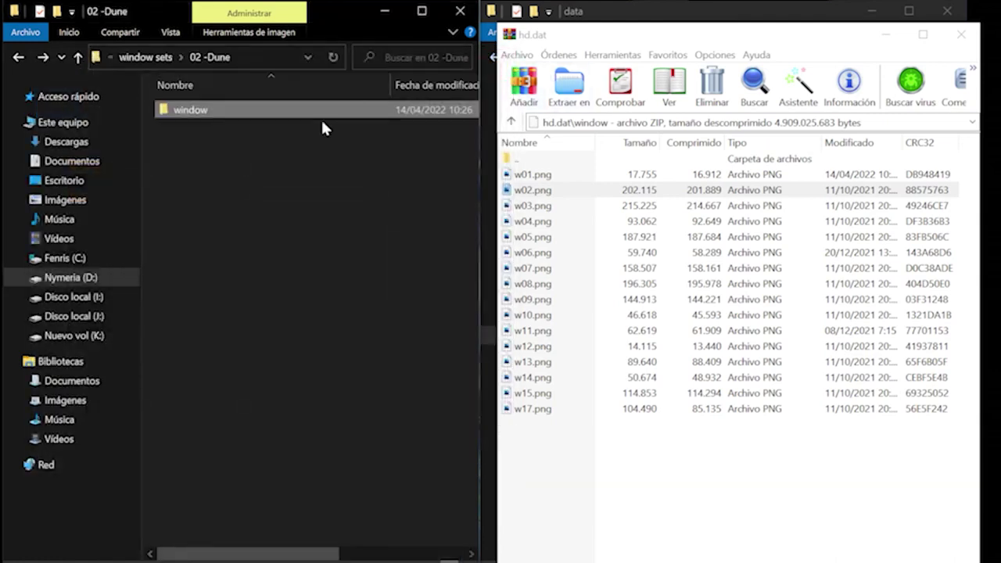
key(BackSpace)
- Open the window folder of the "05 - Fal" set and preview its w01.png image
double_click(199, 180)
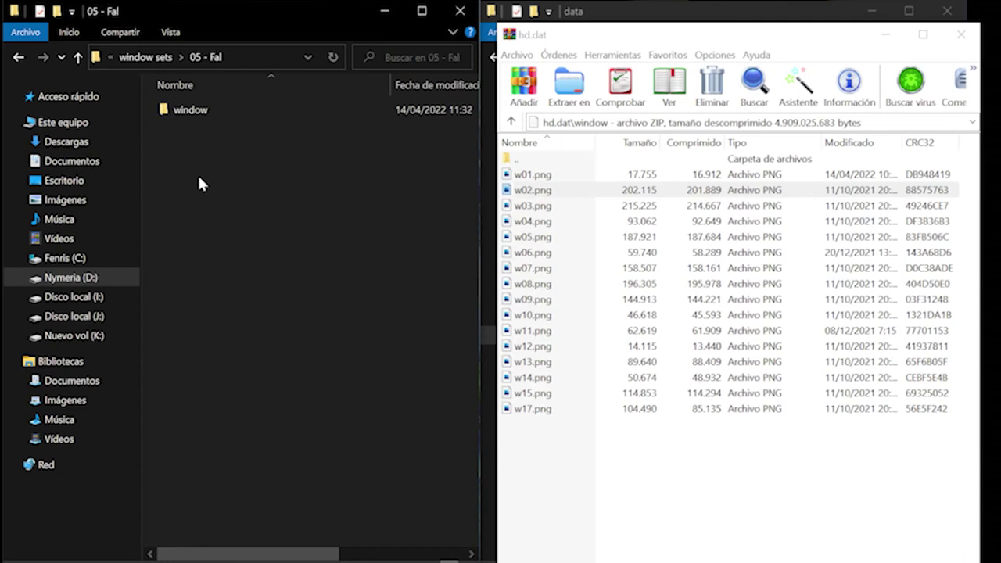
double_click(205, 113)
double_click(205, 118)
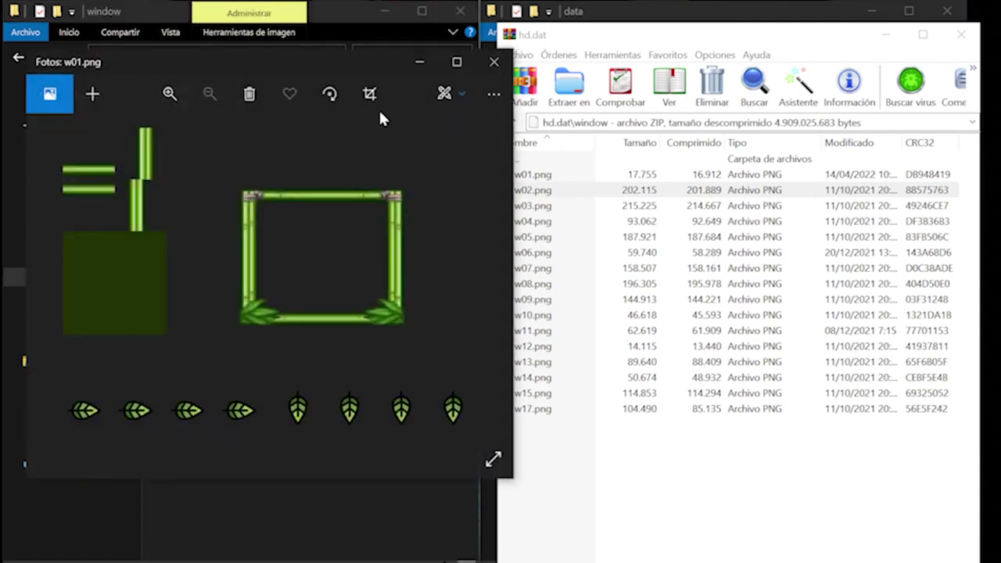
click(493, 62)
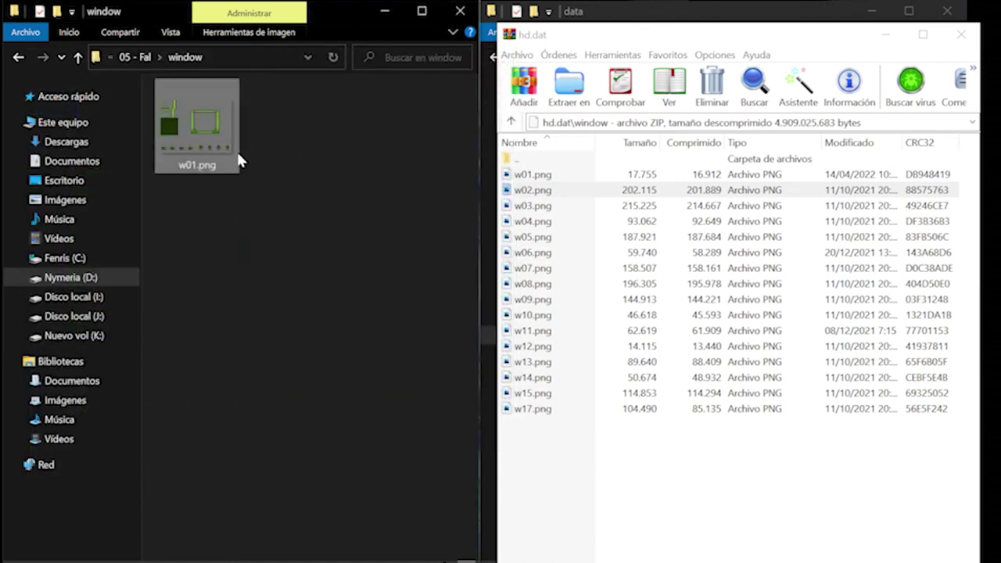
- Rename the Fal set's w01.png as w02.png
click(191, 167)
click(192, 165)
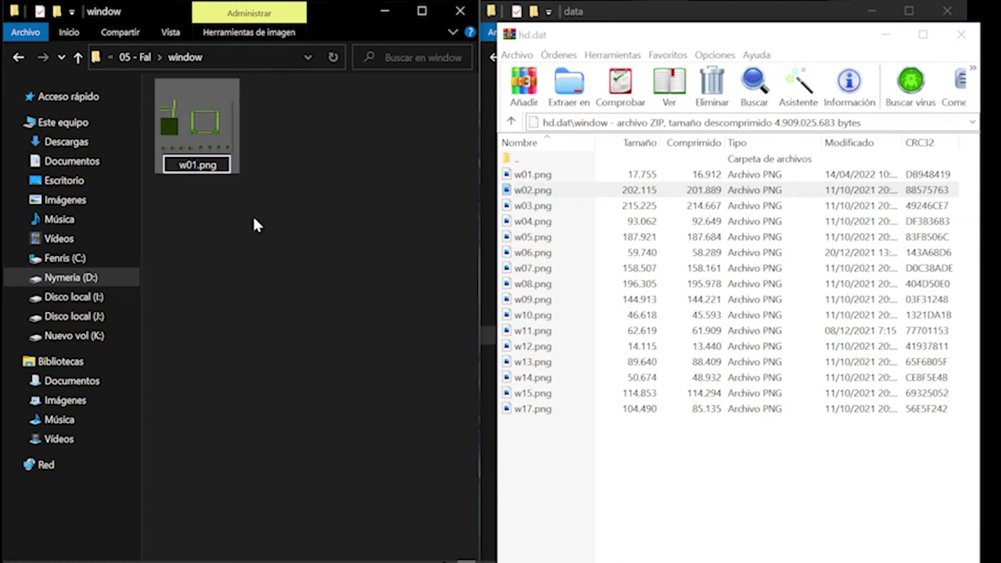
key(Delete)
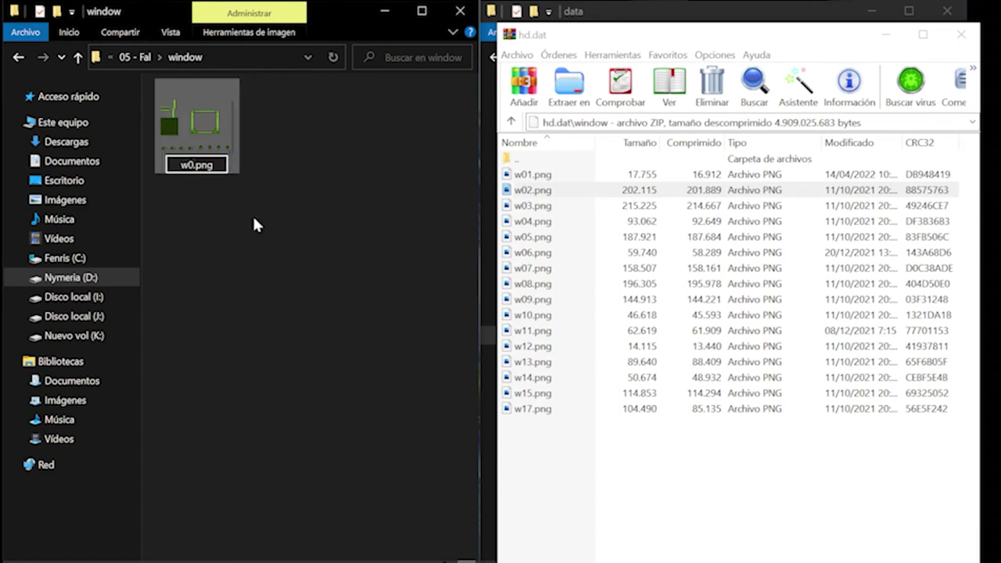
text(2)
key(Return)
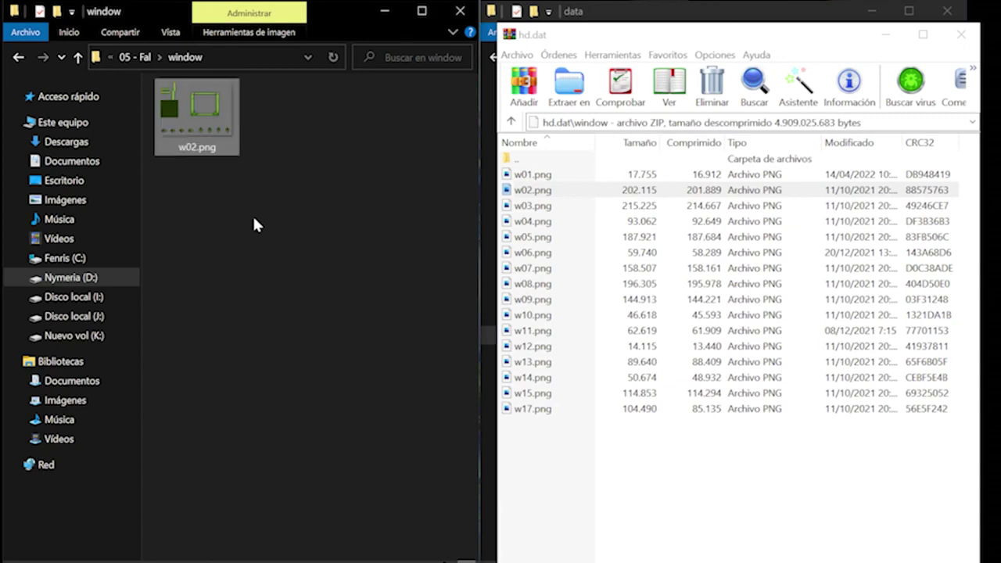
- Add the Fal w02.png to the window folder inside hd.dat with the add and replace mode, and preview the replaced image
drag(165, 106, 782, 339)
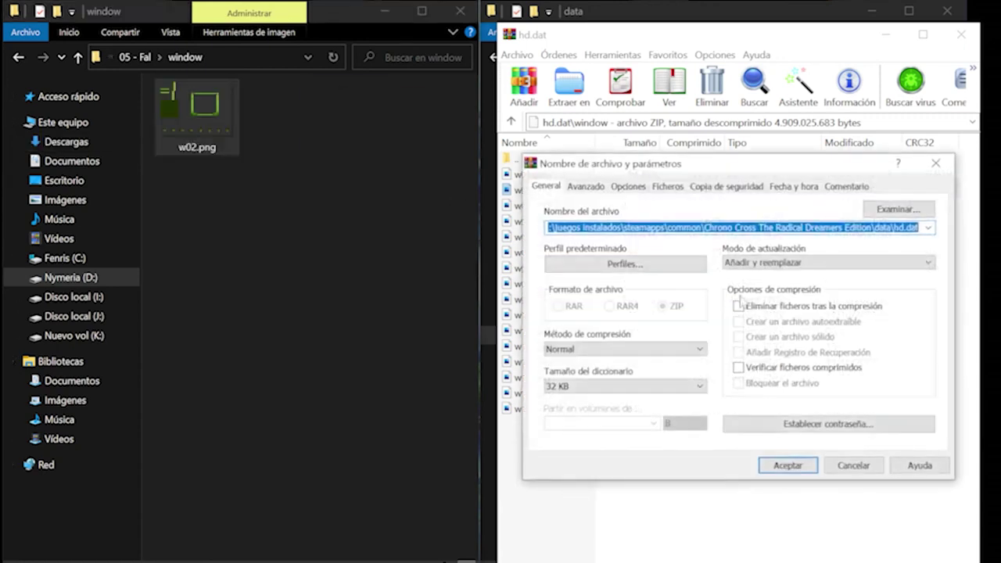
click(785, 466)
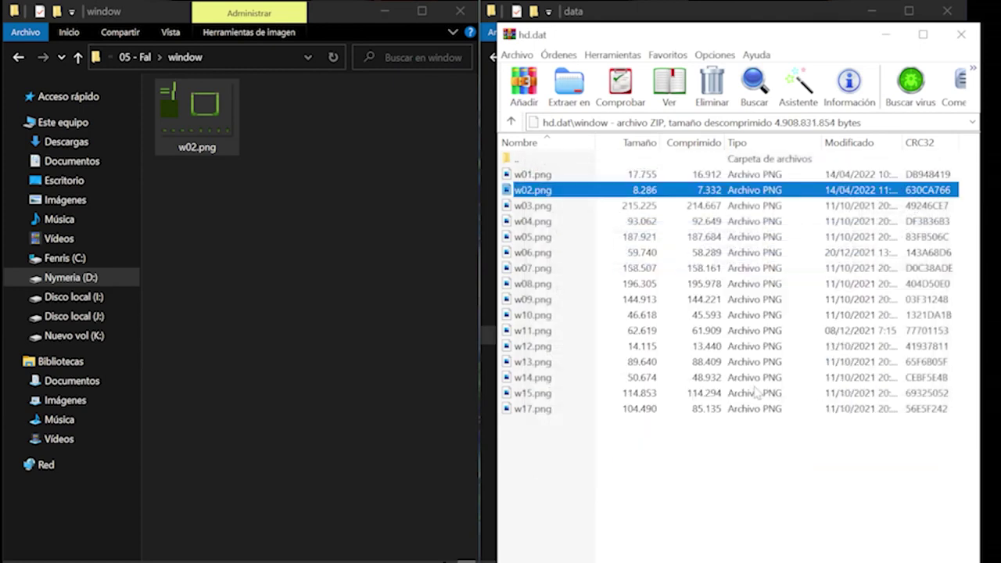
double_click(532, 192)
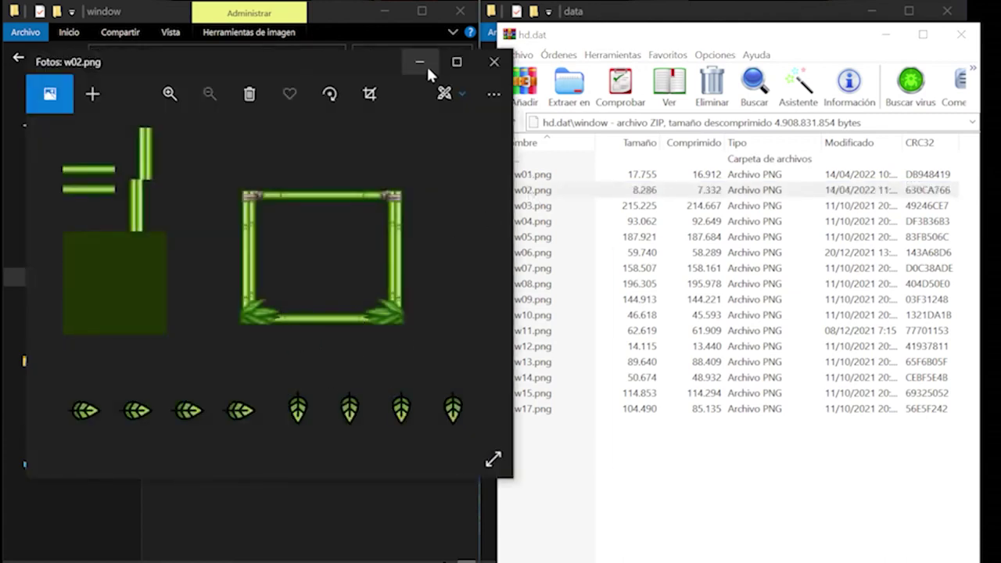
click(491, 64)
- Preview the original w17.png in hd.dat, close it, and return to the "window sets" folder
double_click(540, 409)
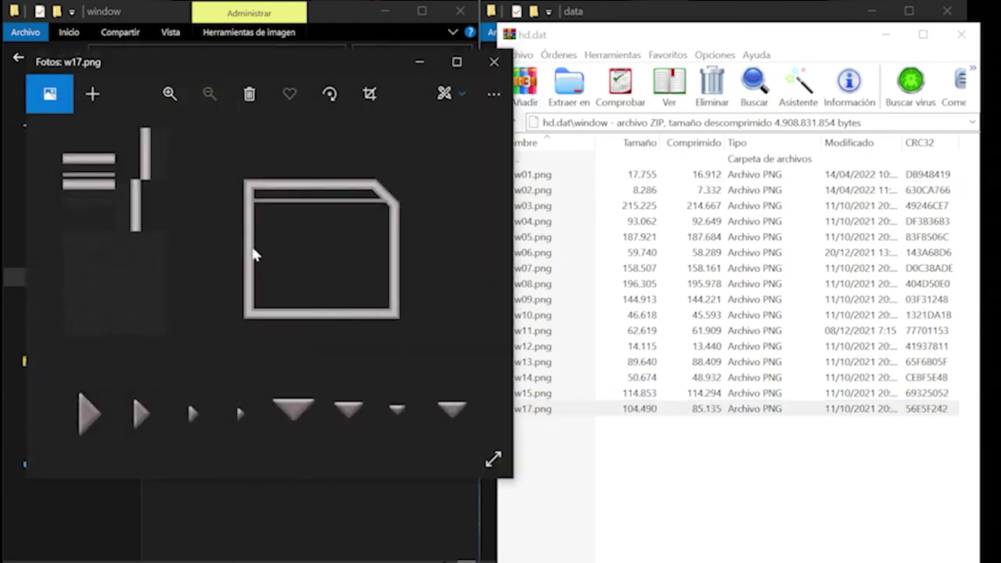
click(494, 62)
key(alt+Up)
key(alt+Up)
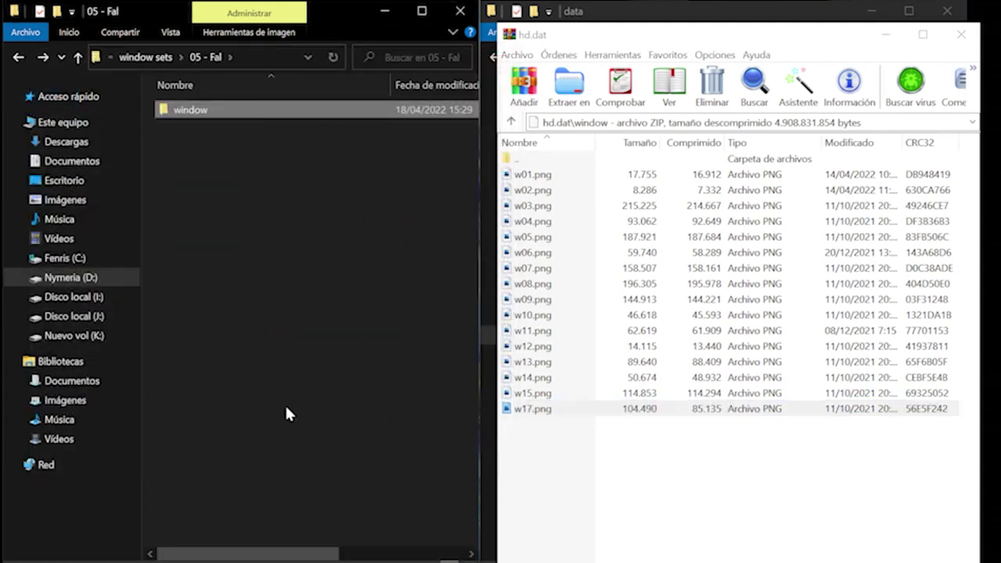
- Preview the w01.png of the "IX - Xander" set and return to "window sets"
double_click(205, 199)
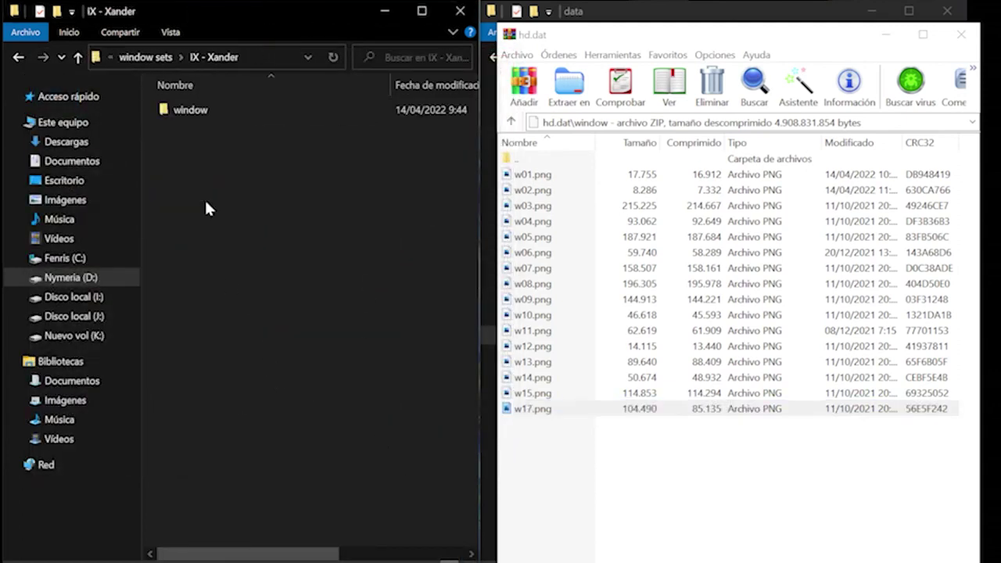
double_click(208, 109)
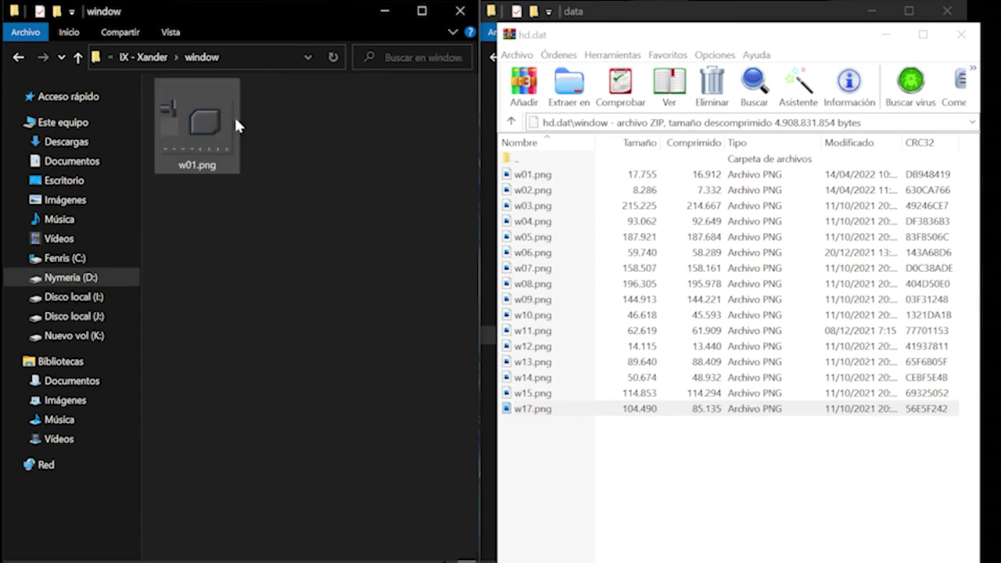
double_click(223, 122)
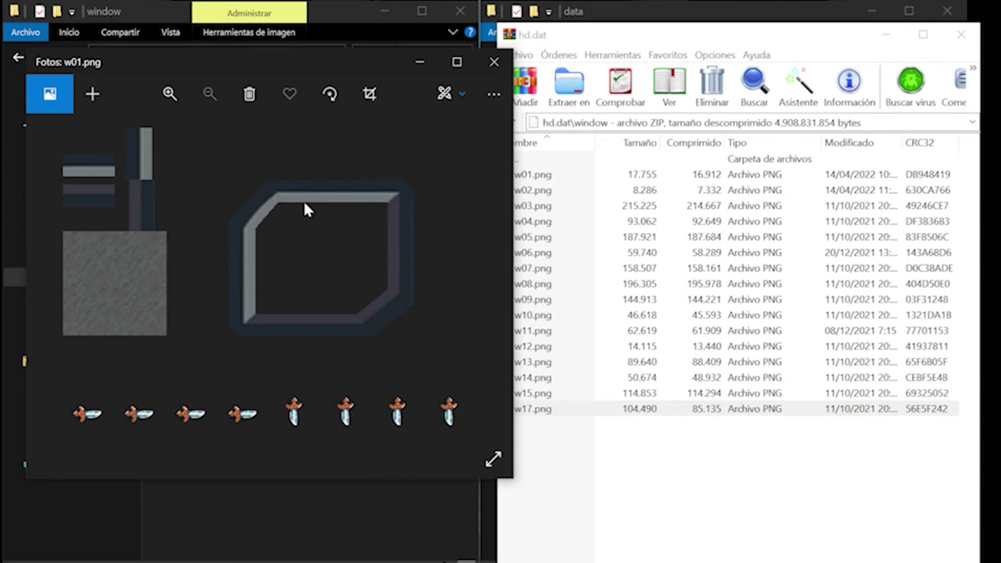
click(494, 62)
key(BackSpace)
key(BackSpace)
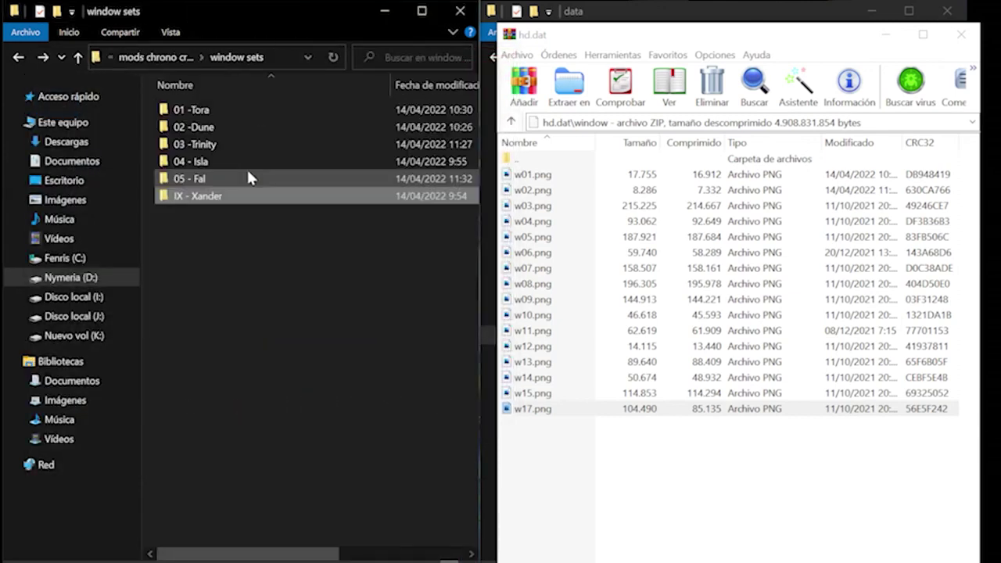
- Open the window folder of the "04 - Isla" set and preview its w01.png image
double_click(212, 163)
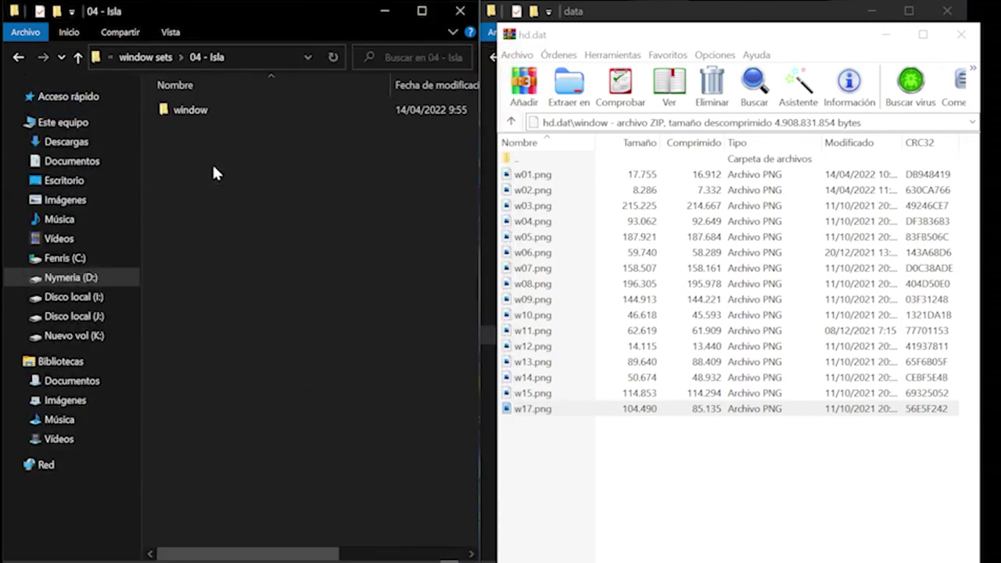
double_click(195, 110)
double_click(199, 114)
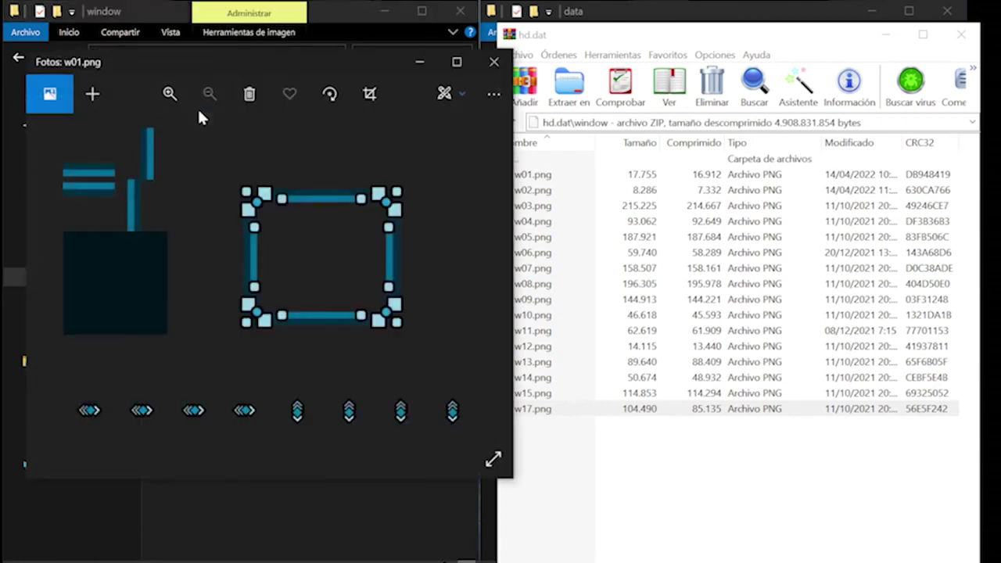
click(482, 70)
- Rename the Isla set's w01.png as w17.png
click(195, 166)
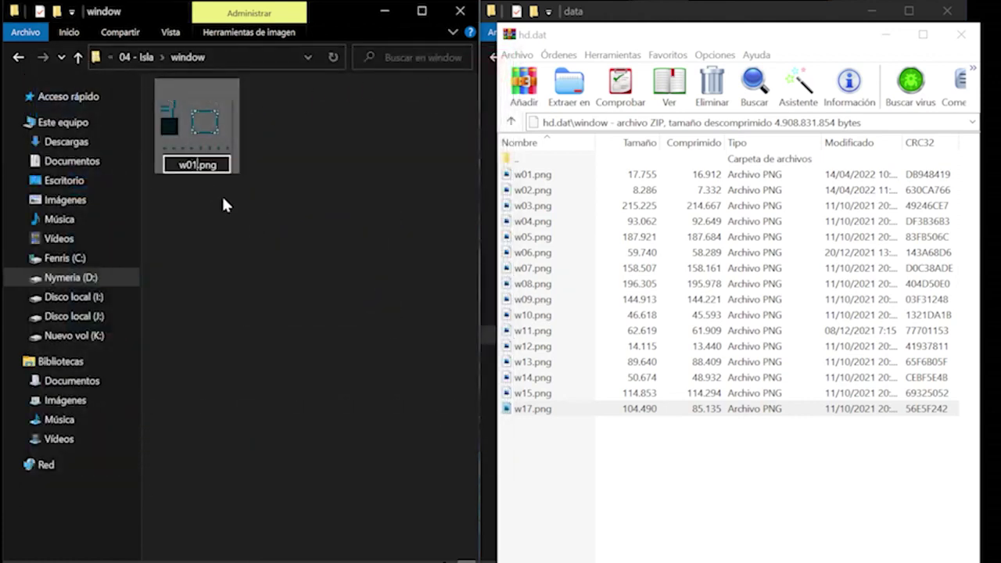
key(BackSpace)
key(BackSpace)
text(17)
key(Return)
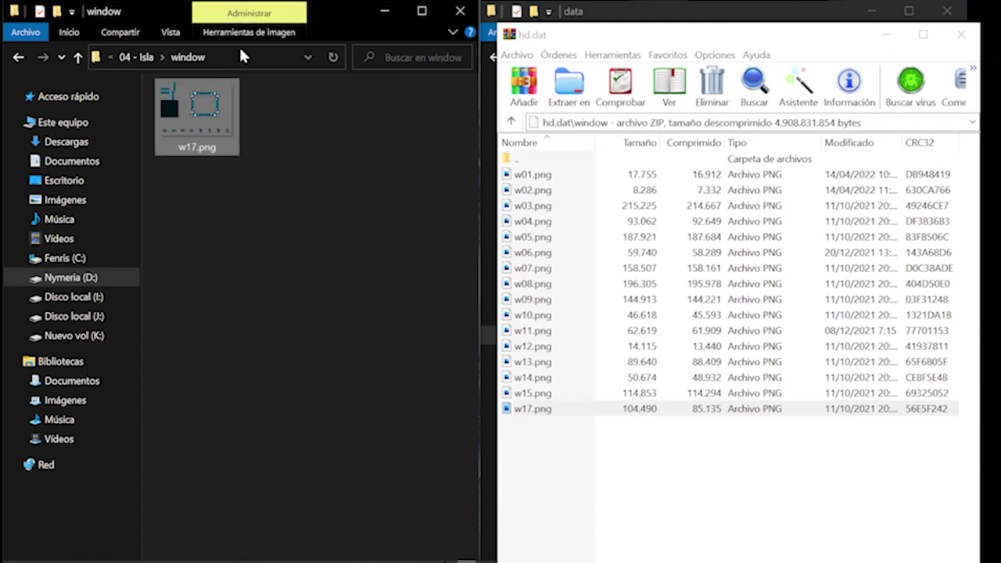
- Add the Isla w17.png to the window folder inside hd.dat with the add and replace mode, and return to "mods chrono cross"
drag(195, 95, 571, 360)
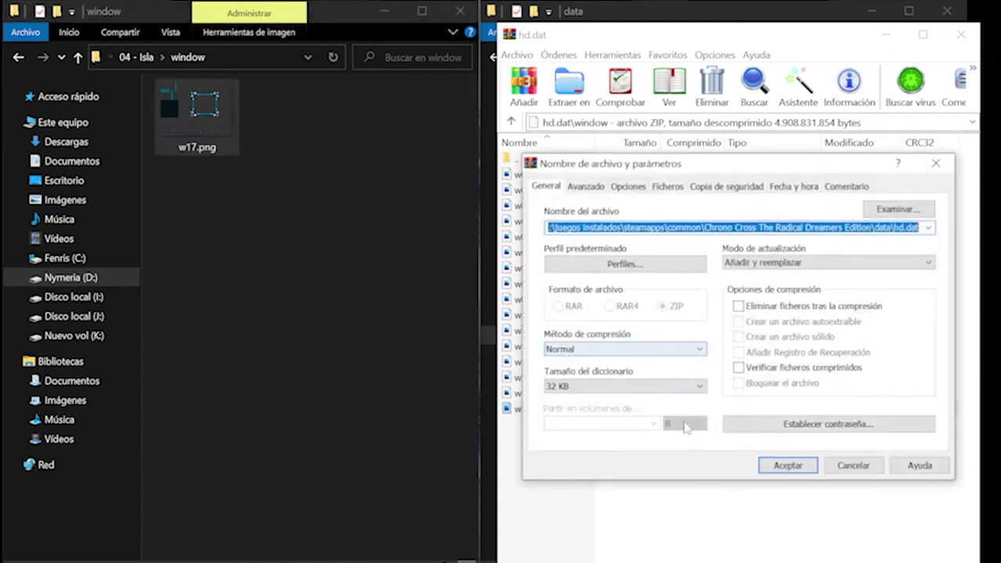
click(788, 466)
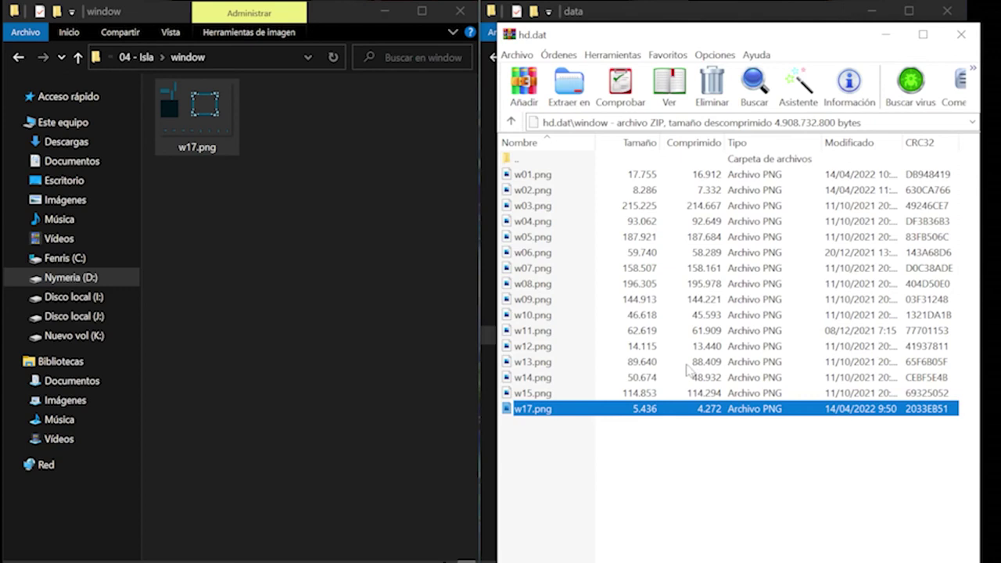
click(423, 368)
key(alt+Up)
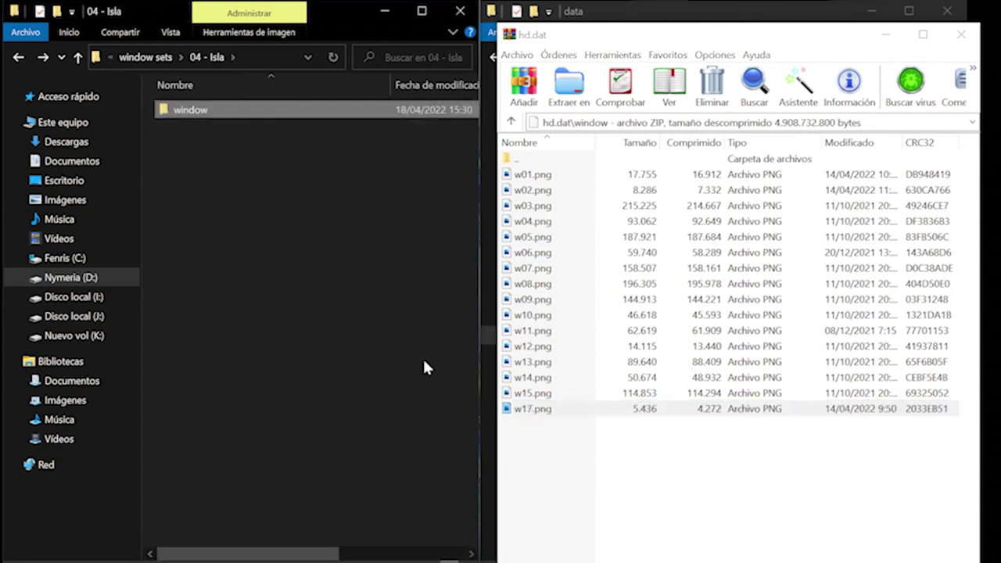
key(alt+Up)
key(alt+Up)
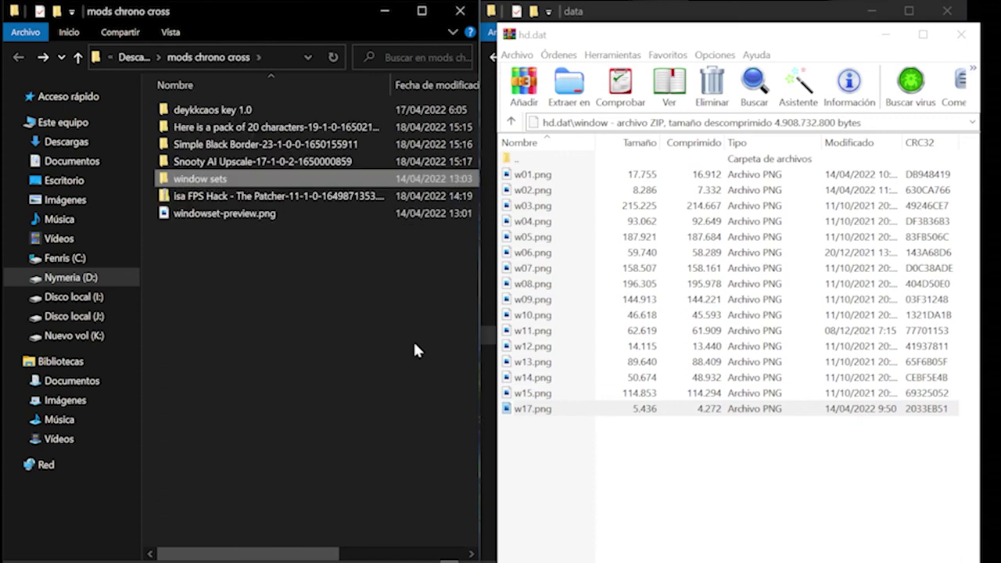
- Go back to the root of hd.dat and close the archive
click(642, 479)
key(BackSpace)
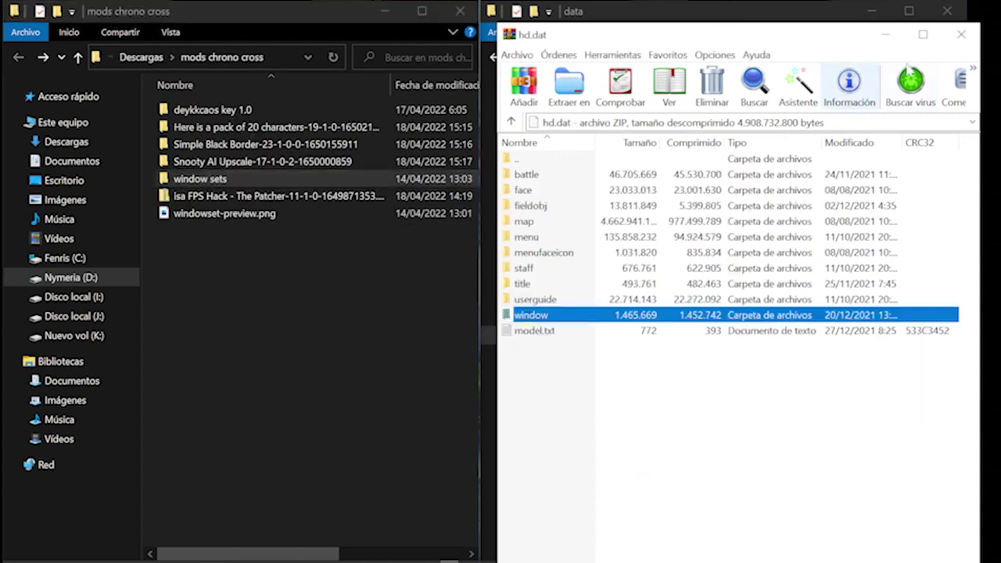
click(962, 35)
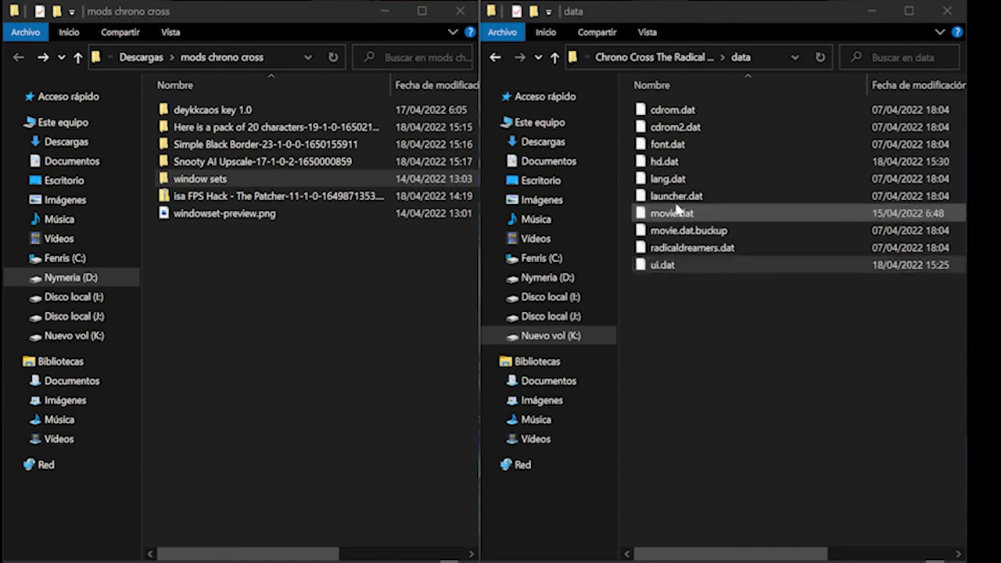
- Associate the .dat files with WinRAR by way of font.dat, and close the game's data folder
right_click(680, 149)
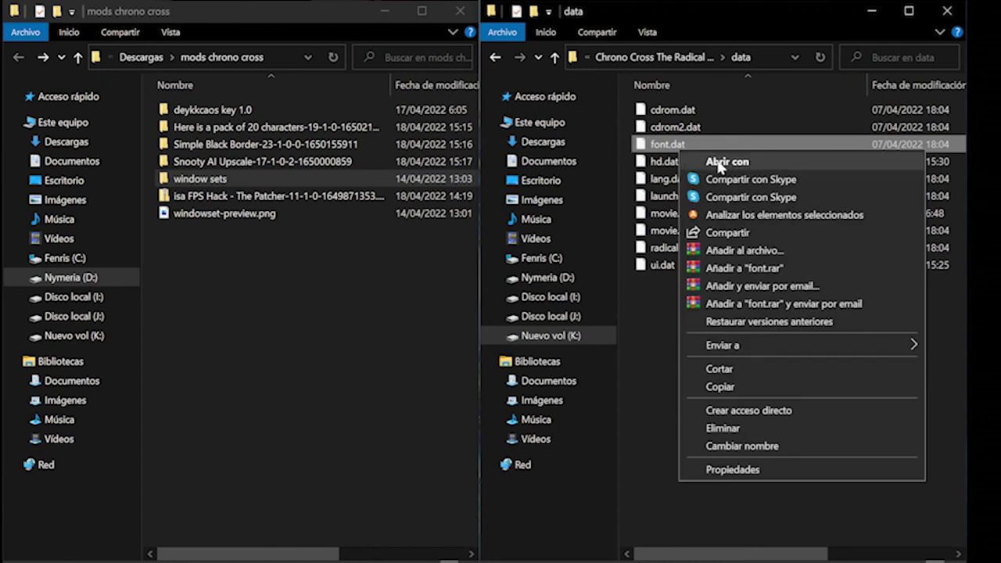
click(715, 160)
click(539, 197)
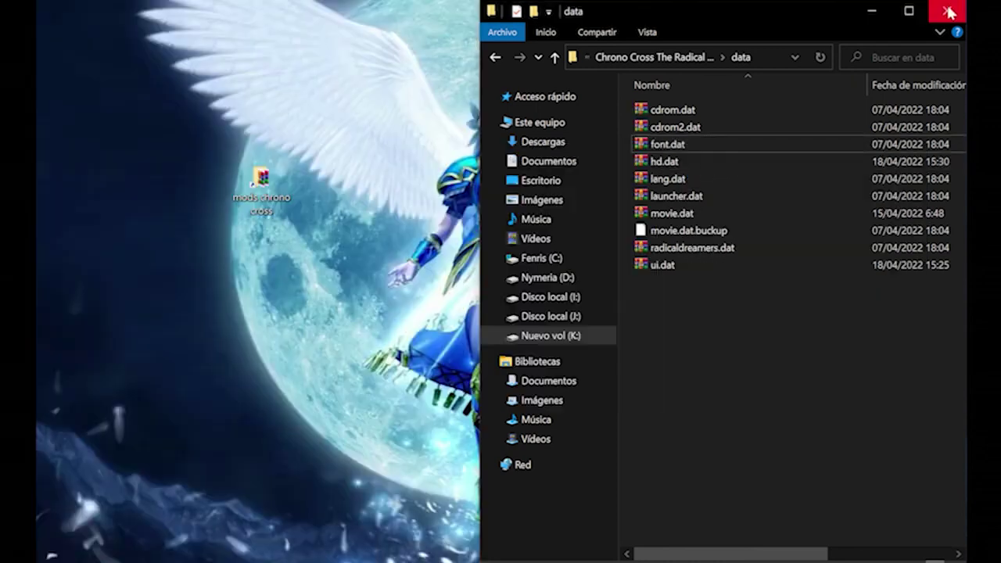
click(949, 11)
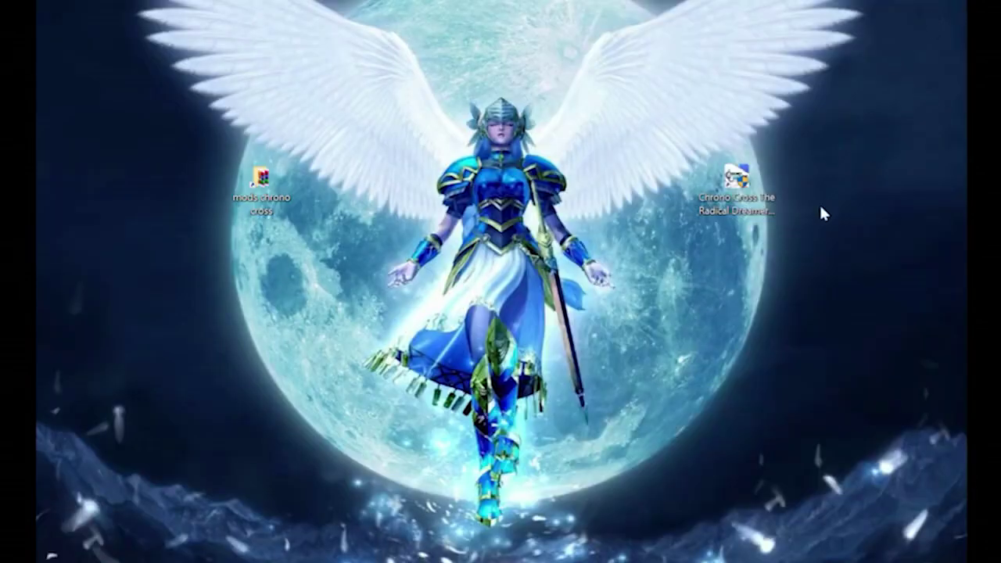